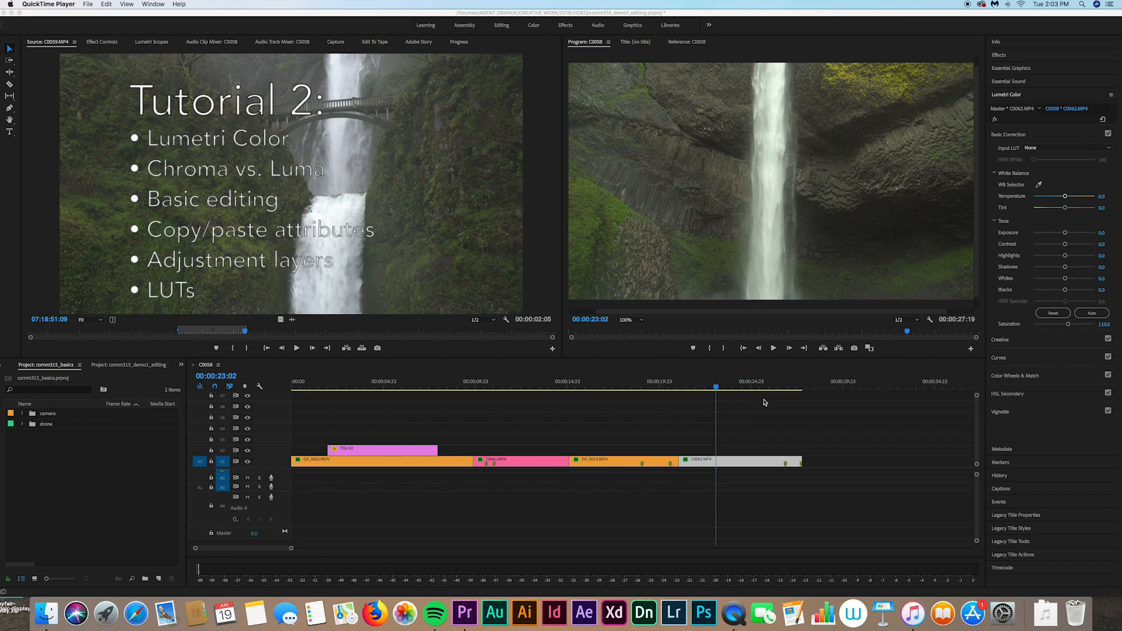
Step: Bring the Premiere Pro editing project with the C0058 sequence in front of QuickTime Player
click(717, 387)
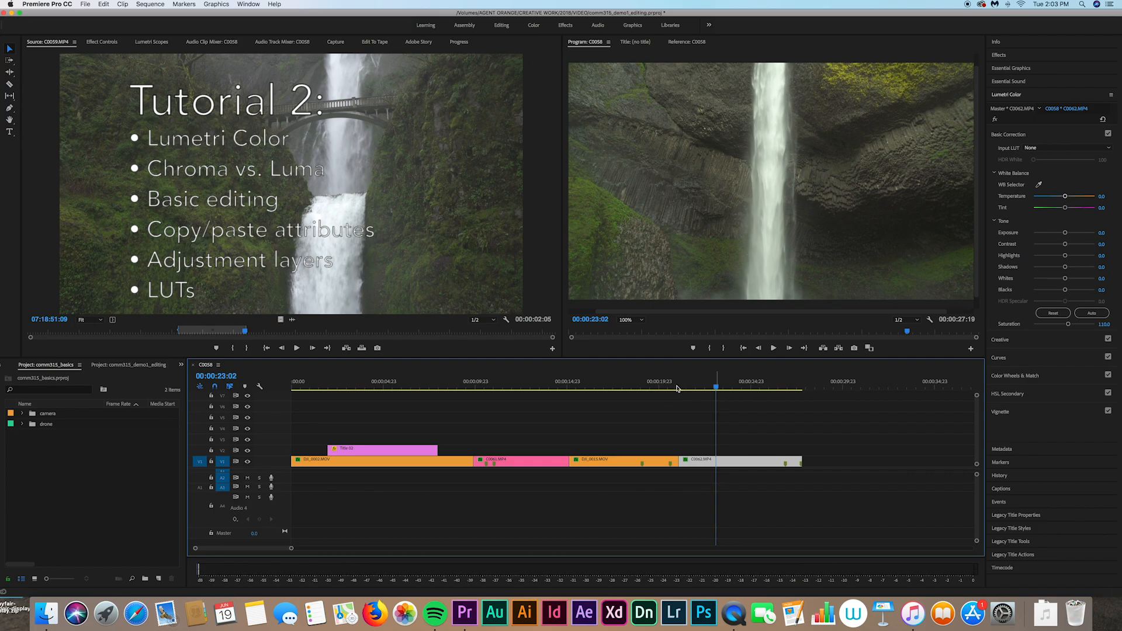
Step: Scrub the playhead back to 00:00:12:08 on the forest-road clip C0061
click(636, 387)
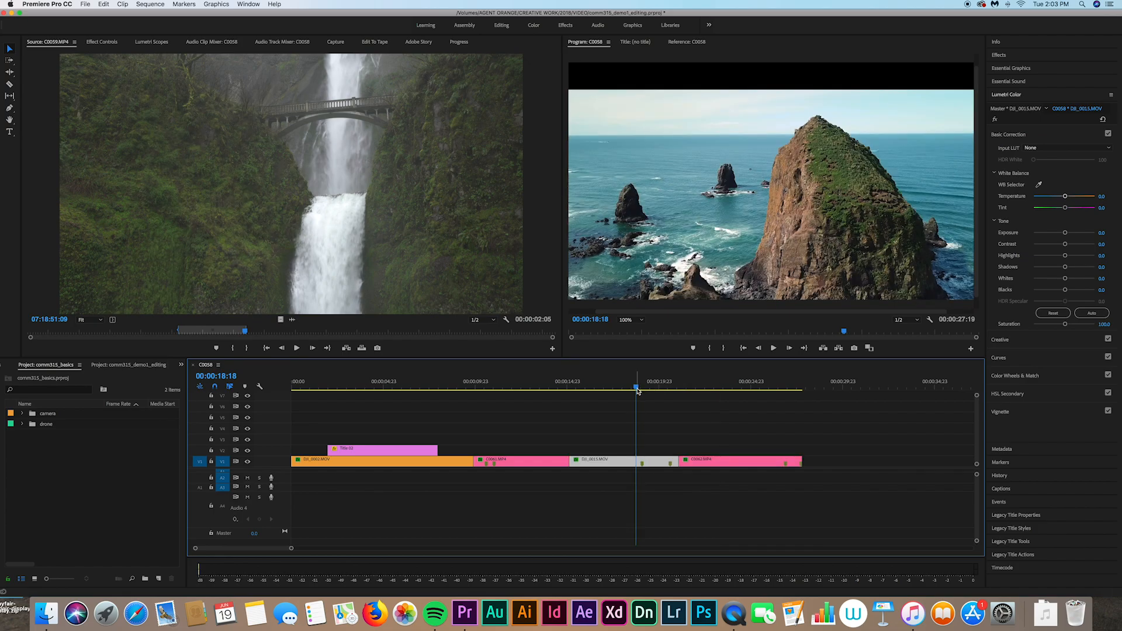
drag(638, 391, 518, 385)
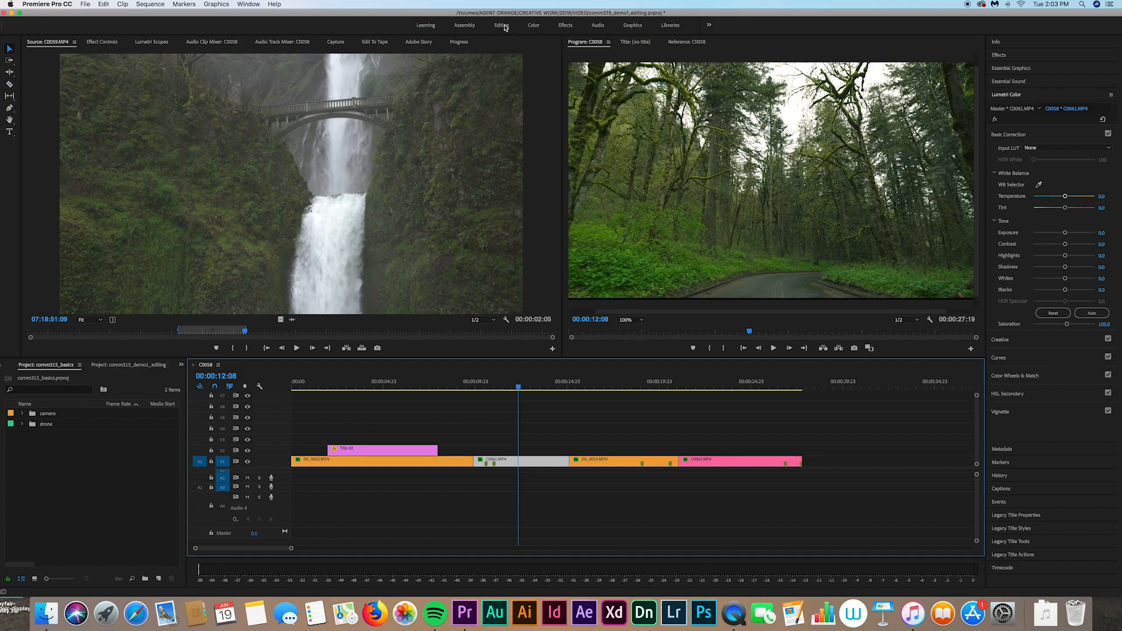
Step: Widen the Program monitor and the project panel, leaving the workspace unchanged
click(708, 26)
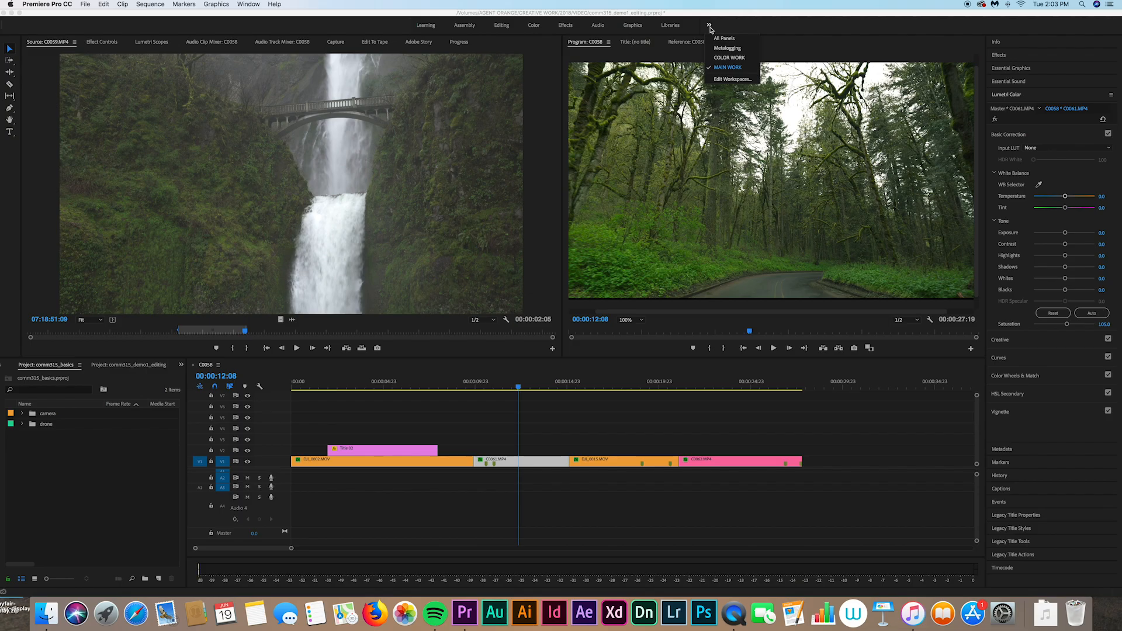
click(710, 29)
drag(562, 201, 504, 209)
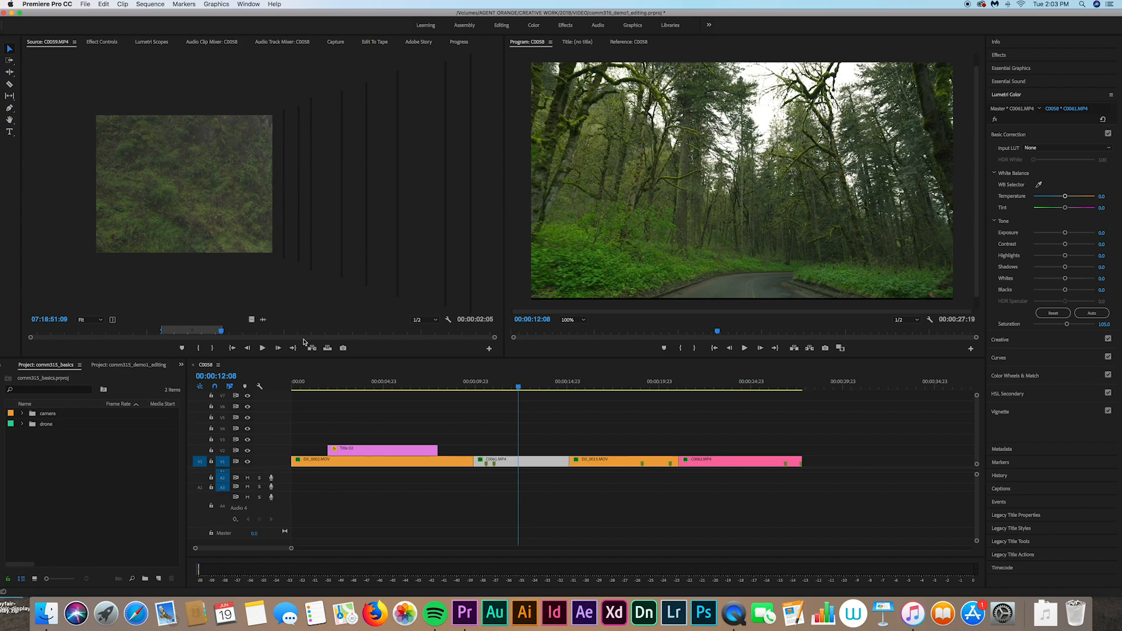
drag(186, 474, 228, 477)
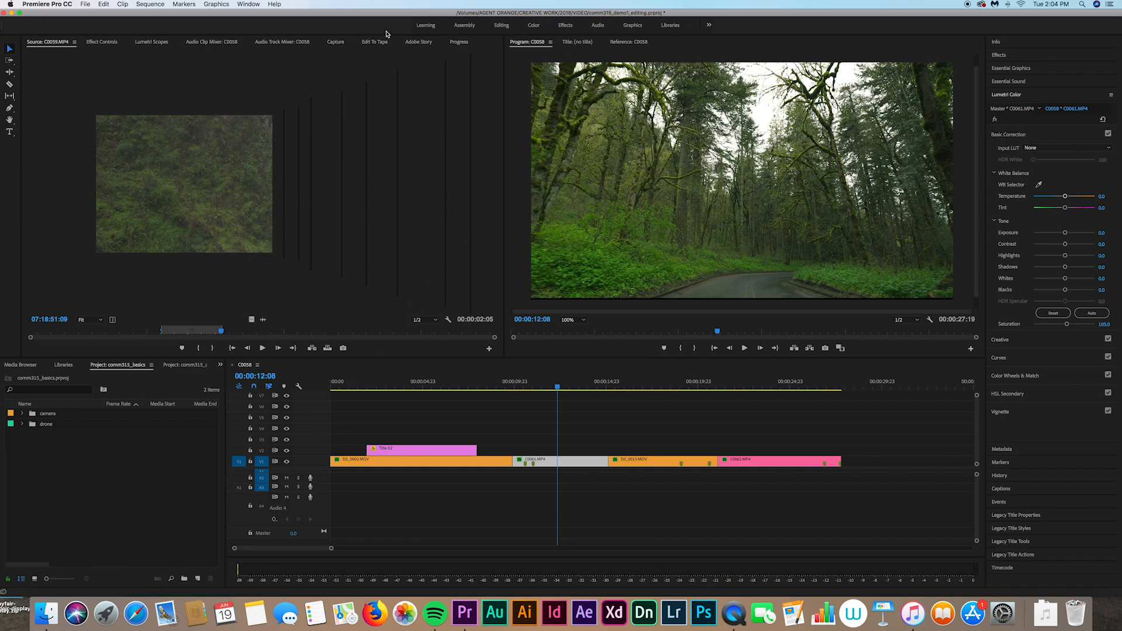
Step: Switch to the Color workspace, show Lumetri Curves, and move to waterfall clip C0062 at 00:00:21:17
click(533, 26)
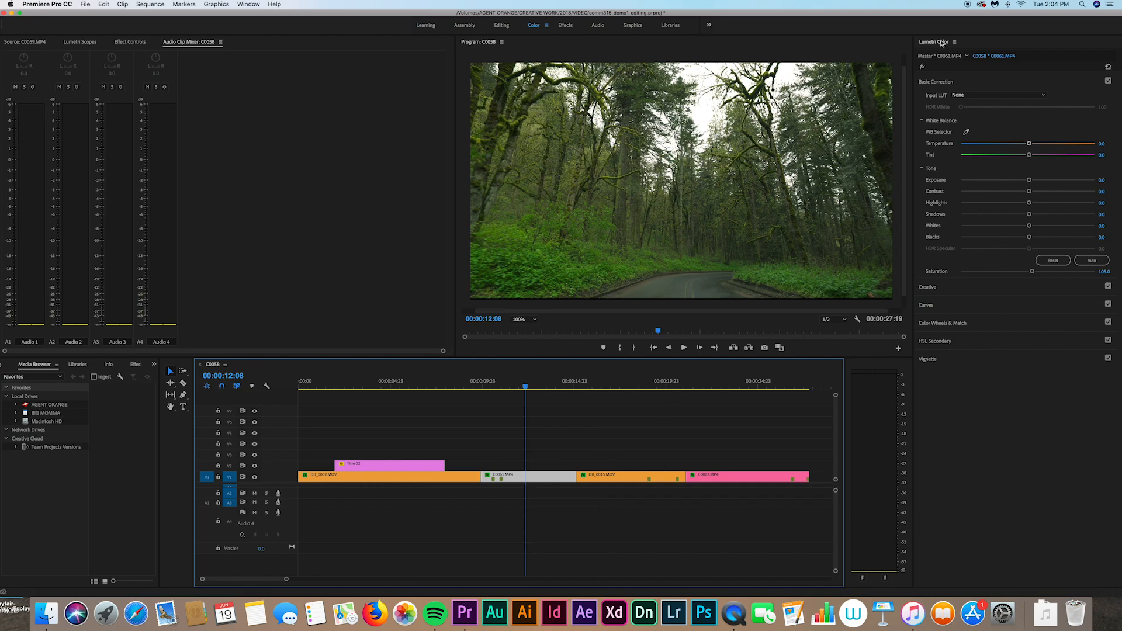
click(933, 82)
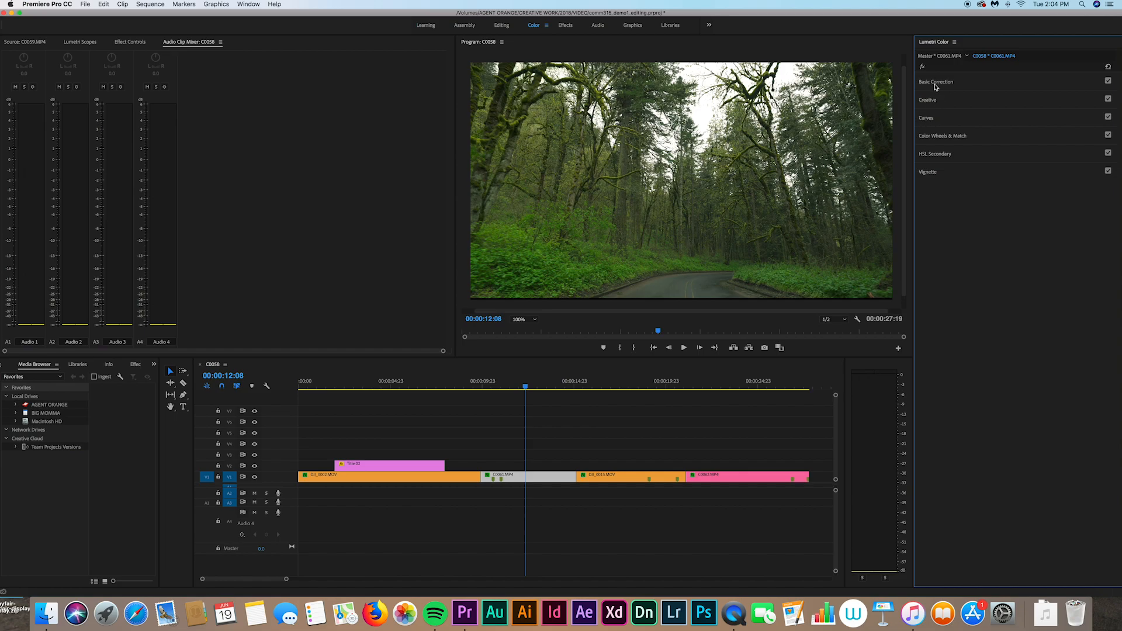
click(933, 119)
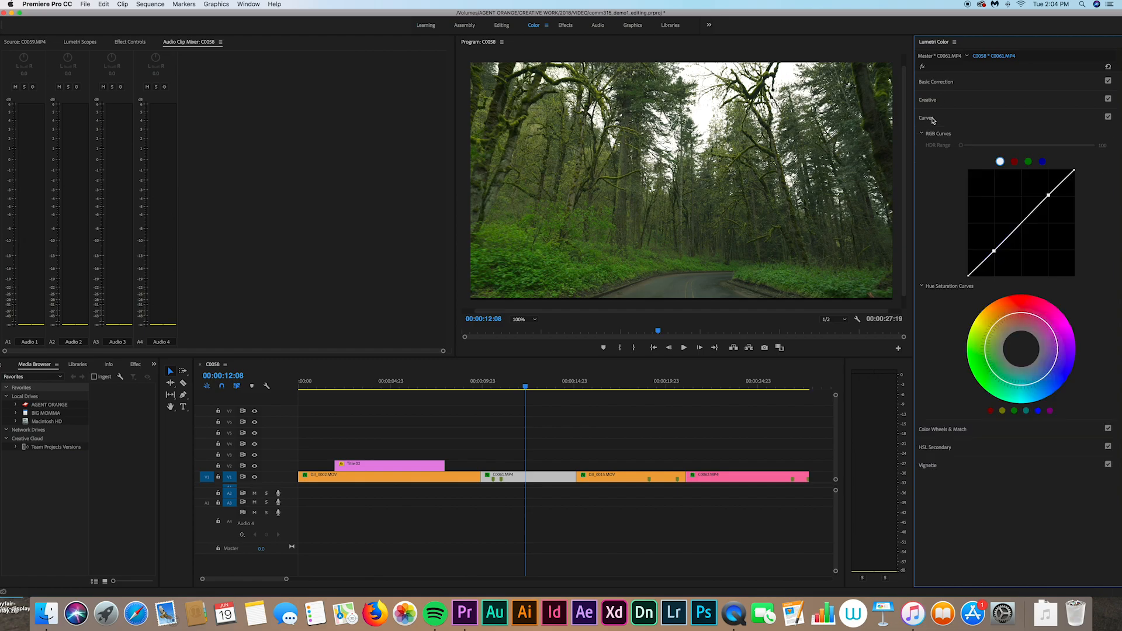
click(734, 388)
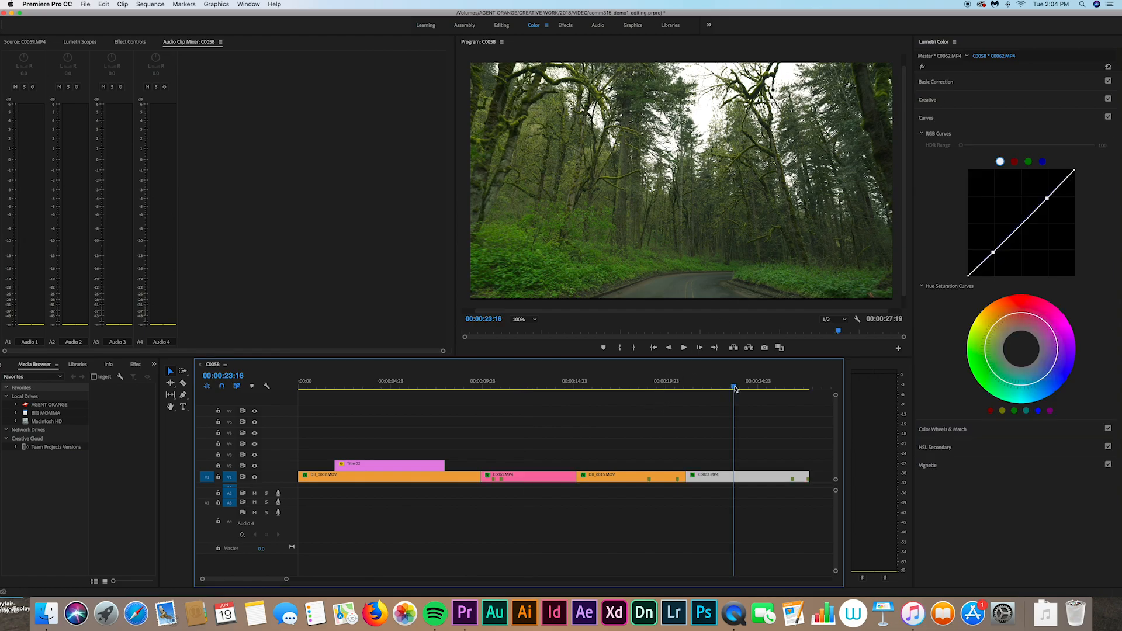
drag(735, 389, 697, 393)
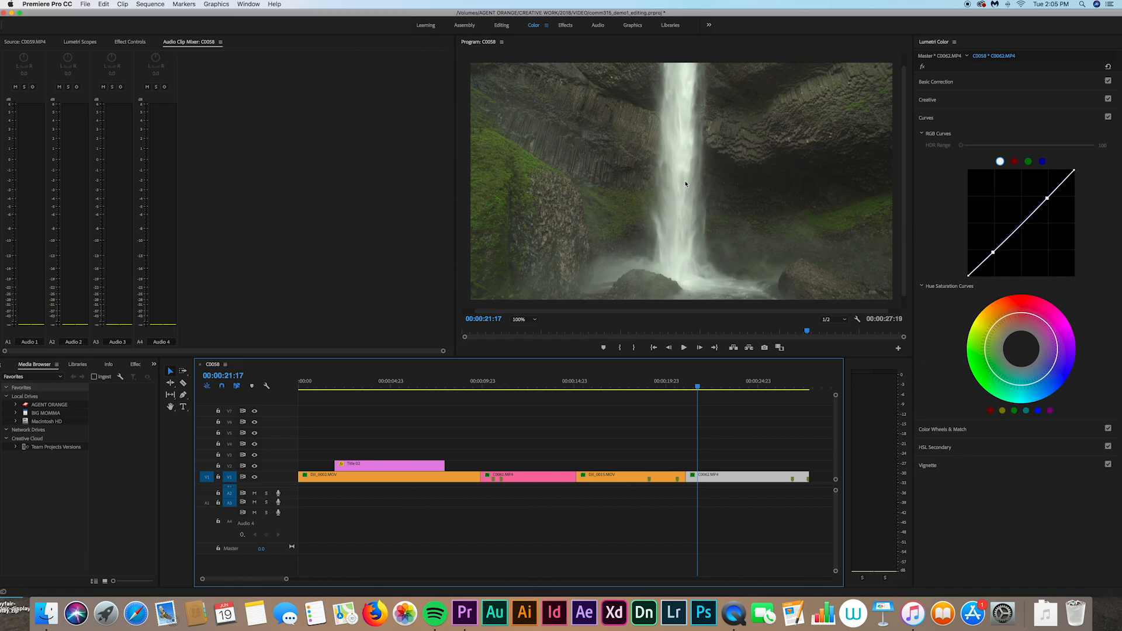
Step: Try cooling the Temperature and changing the Exposure, then reset both to neutral
click(932, 83)
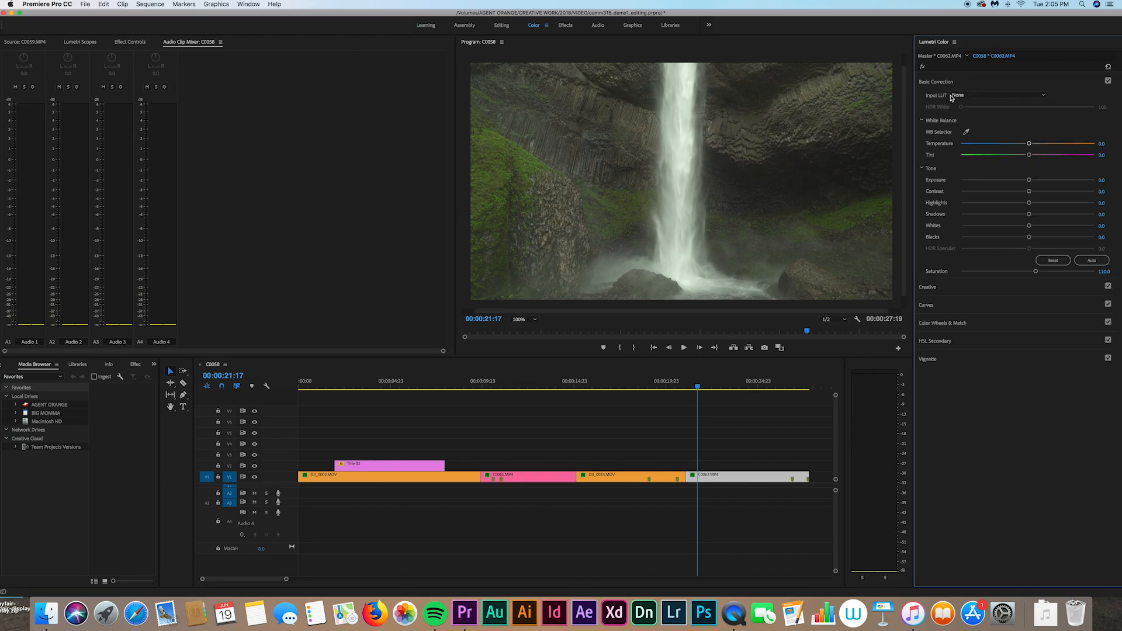
drag(1029, 144, 1100, 148)
double_click(1093, 145)
drag(1029, 182, 1064, 183)
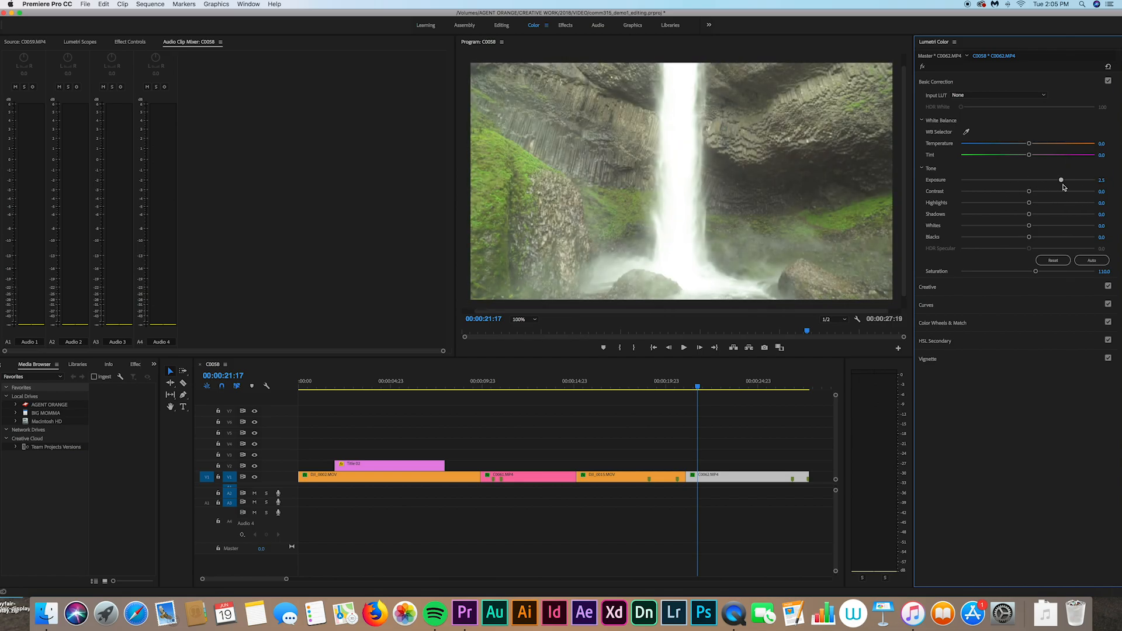
double_click(1063, 181)
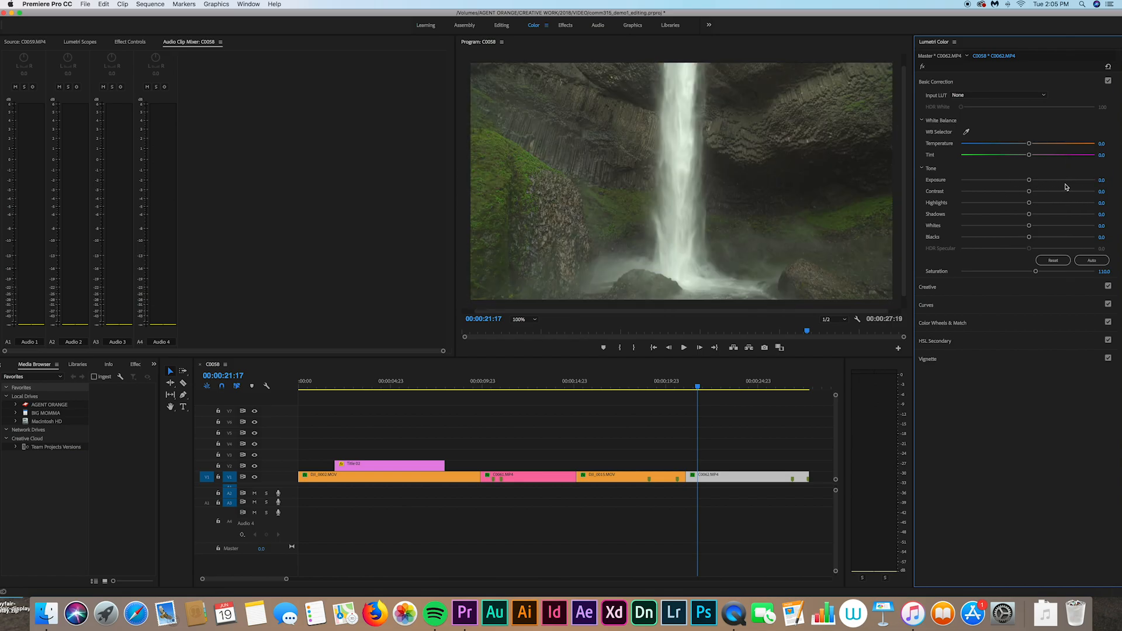
Step: Set the waterfall clip's Exposure to 0.4 and show the RGB Curves
click(935, 290)
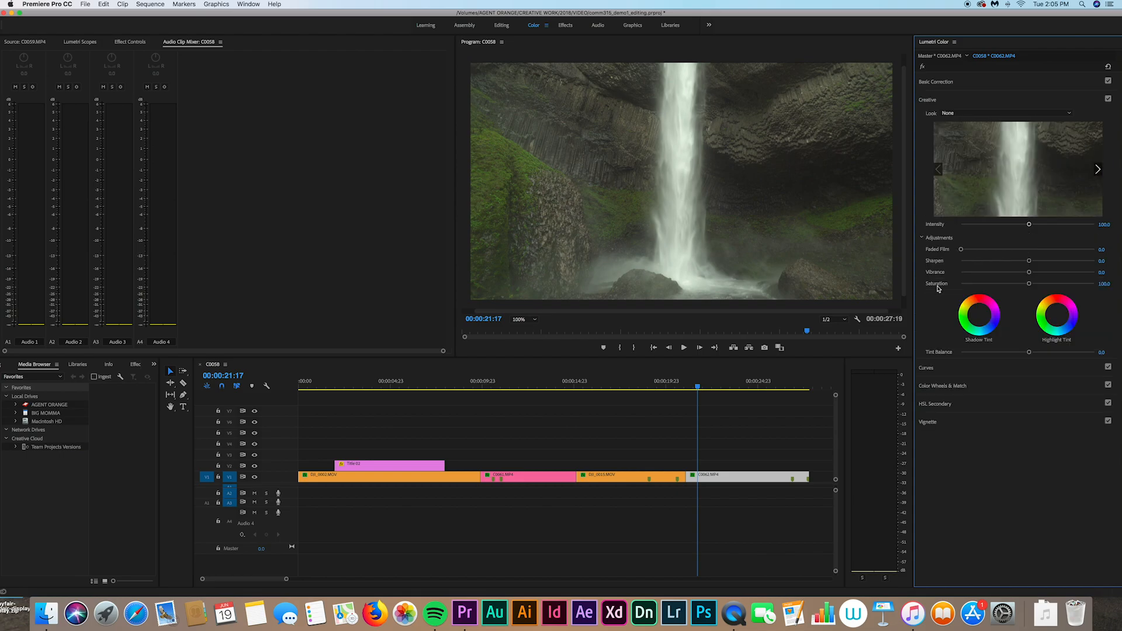
click(929, 368)
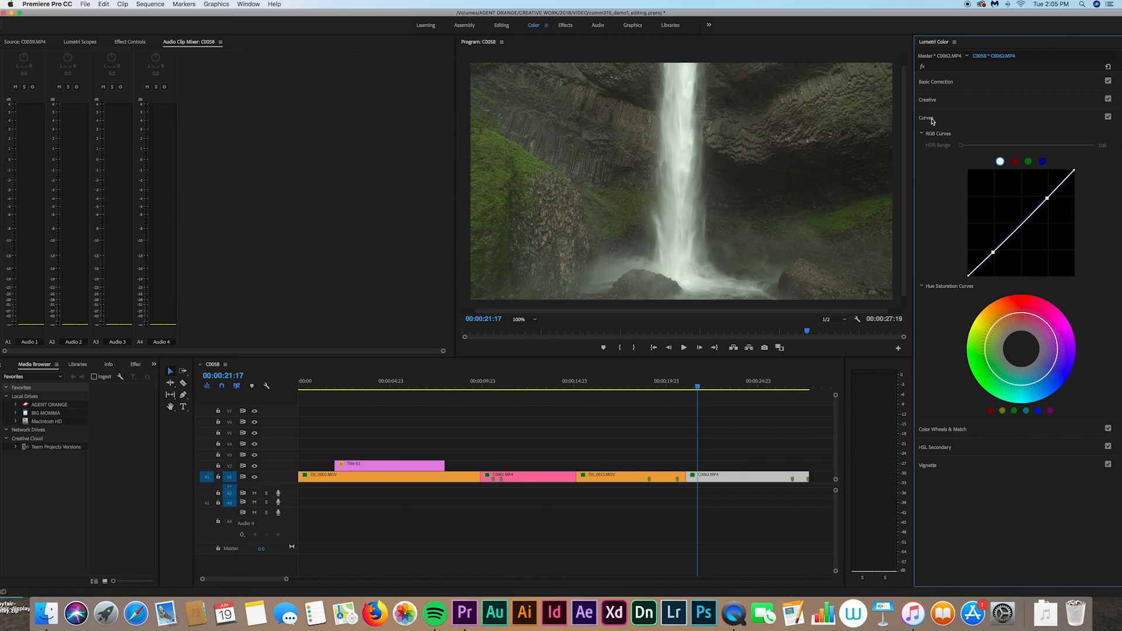
click(935, 83)
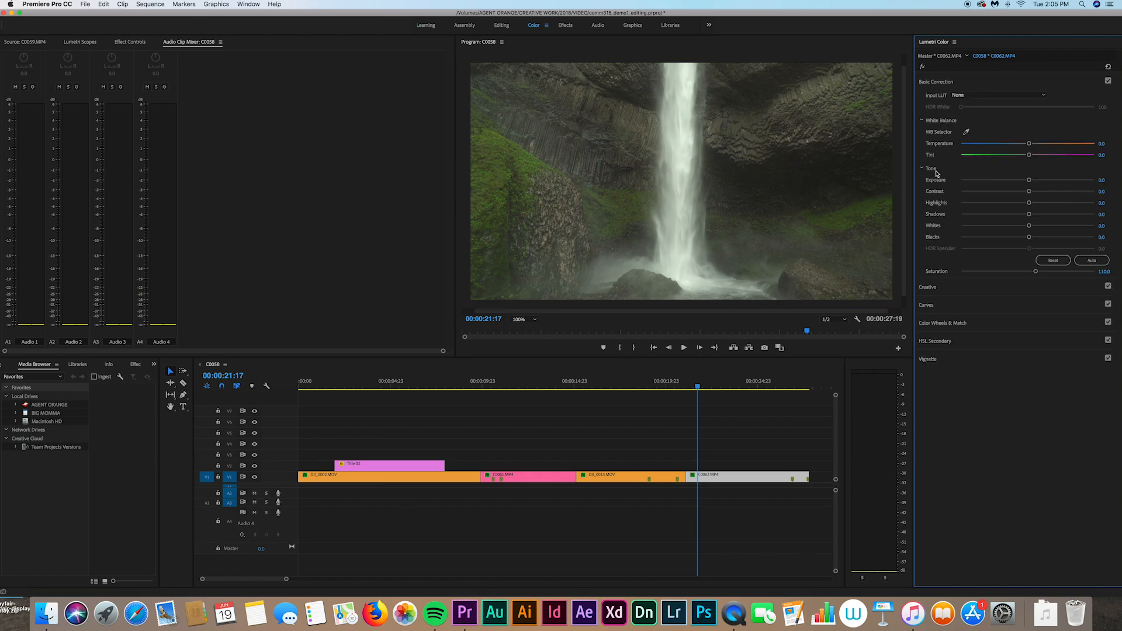
drag(1029, 180, 1011, 206)
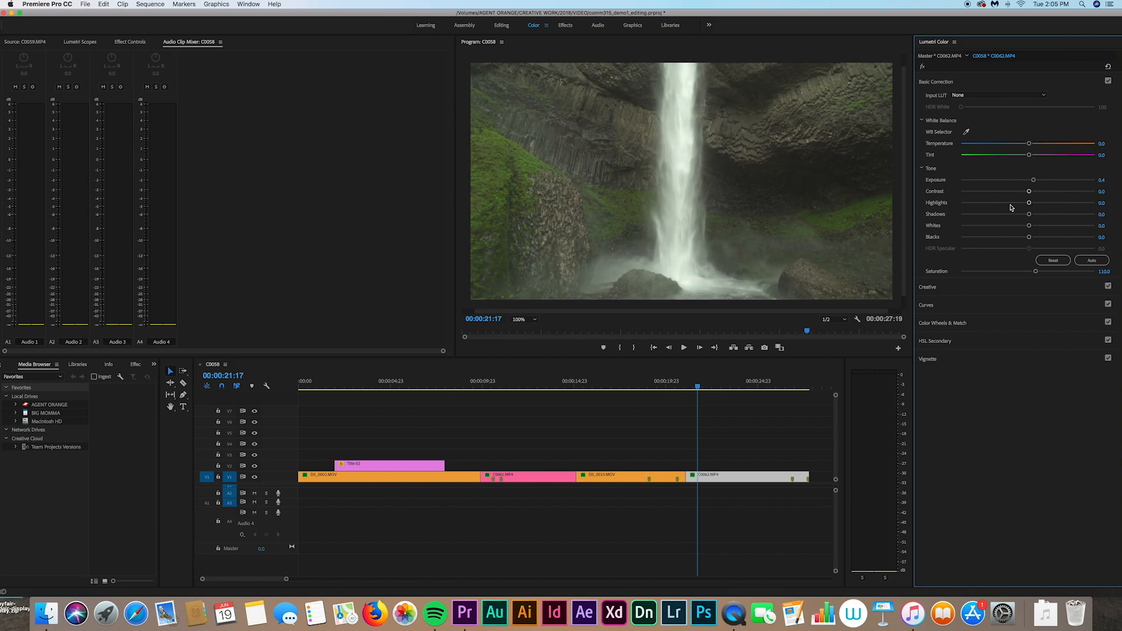
click(928, 306)
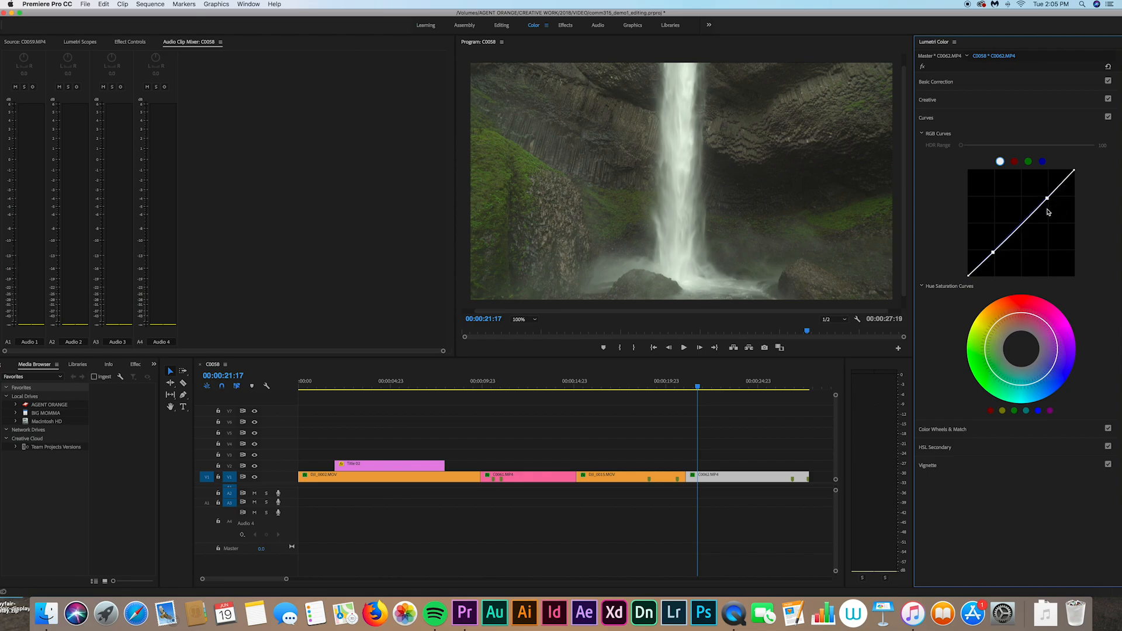
Step: Pull the lower curve point down and nudge the highlight point up for an S-curve
mouse_move(993, 253)
mouse_down()
mouse_move(1000, 266)
mouse_move(989, 233)
mouse_move(993, 253)
mouse_up()
mouse_move(1046, 199)
mouse_down()
mouse_move(1057, 248)
mouse_move(1047, 197)
mouse_up()
drag(994, 254, 997, 260)
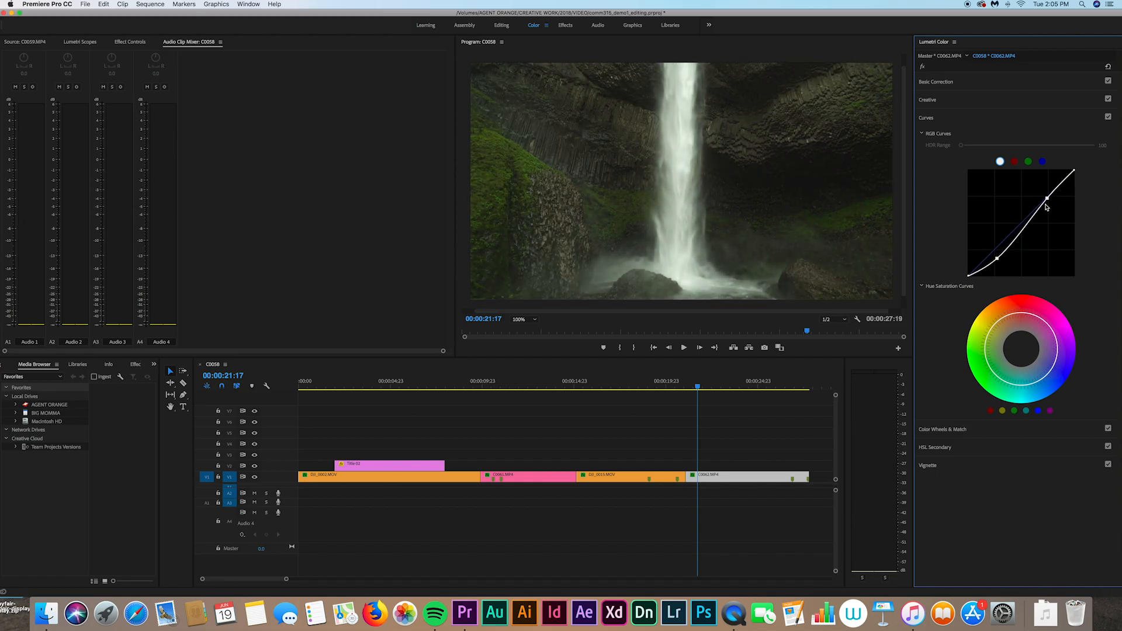
drag(1047, 198, 1046, 197)
Step: Toggle the Curves adjustment off and on to compare, leaving it enabled
click(1108, 118)
click(1107, 118)
click(1108, 117)
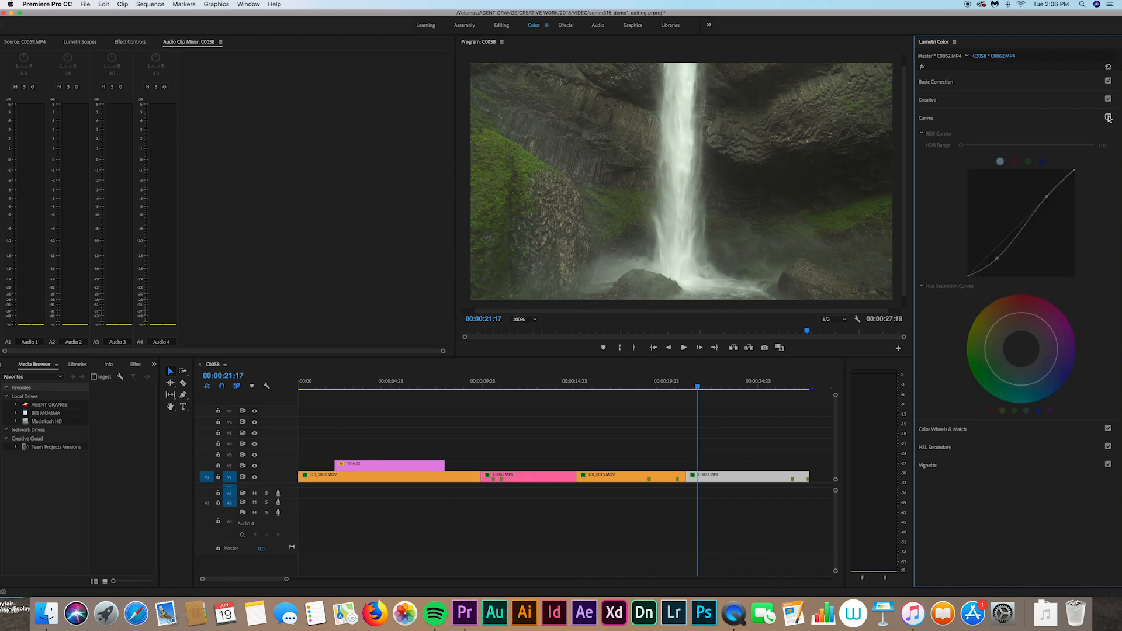
click(1107, 117)
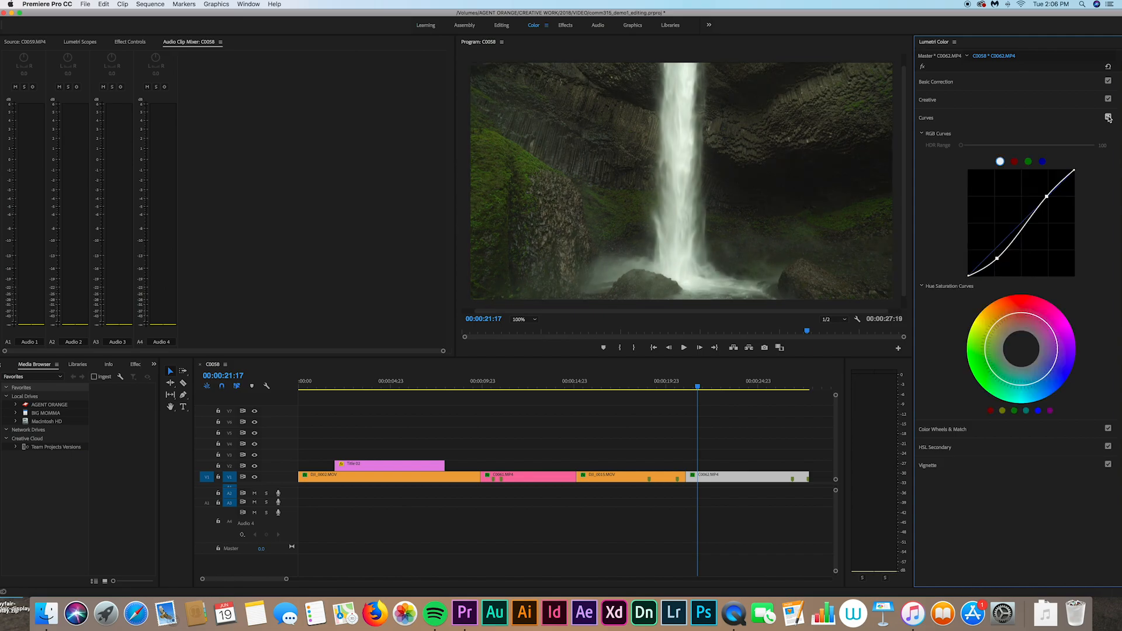
click(1108, 117)
click(1108, 118)
click(935, 83)
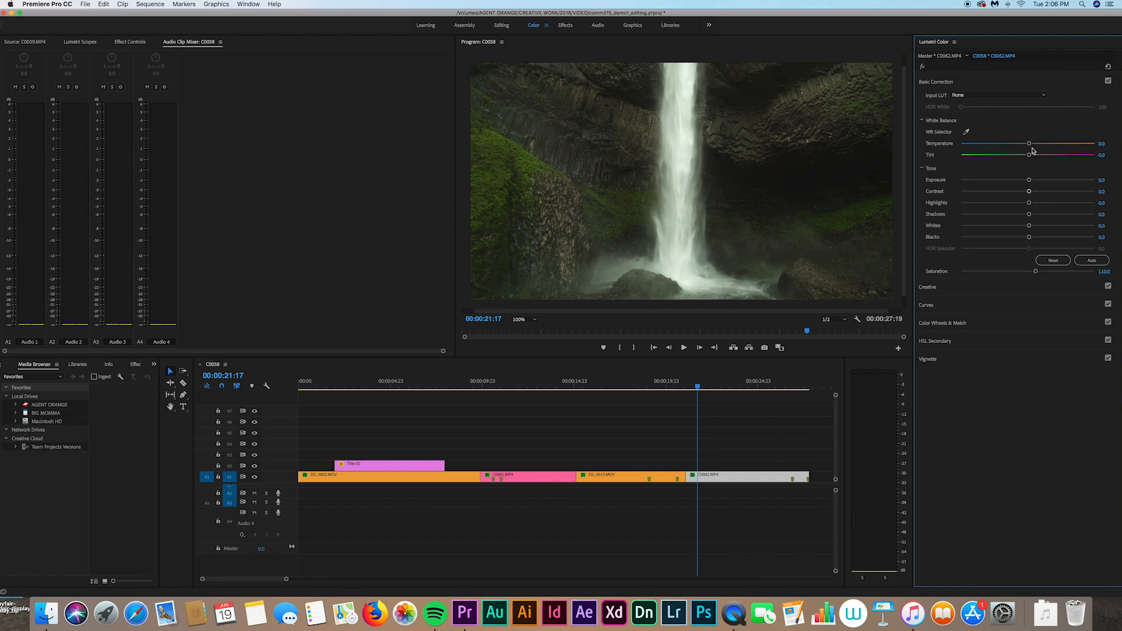
Step: Warm the Temperature to 6.2 and trial darker Exposure, resetting it to 0.0
drag(1028, 143, 1013, 146)
drag(1030, 144, 1032, 144)
mouse_move(1028, 180)
mouse_down()
mouse_move(1039, 181)
mouse_move(1015, 183)
mouse_up()
double_click(1015, 183)
Step: Raise the Contrast and adjust the shadow tones, bringing Blacks down to -10.8
mouse_move(1029, 192)
mouse_down()
mouse_move(1047, 192)
mouse_move(1033, 192)
mouse_up()
mouse_move(1033, 192)
mouse_down()
mouse_move(1096, 194)
mouse_move(1039, 197)
mouse_up()
drag(1029, 214, 1020, 239)
Step: Add light sharpening to the waterfall clip with the Creative Sharpen slider, then collapse Creative
click(927, 287)
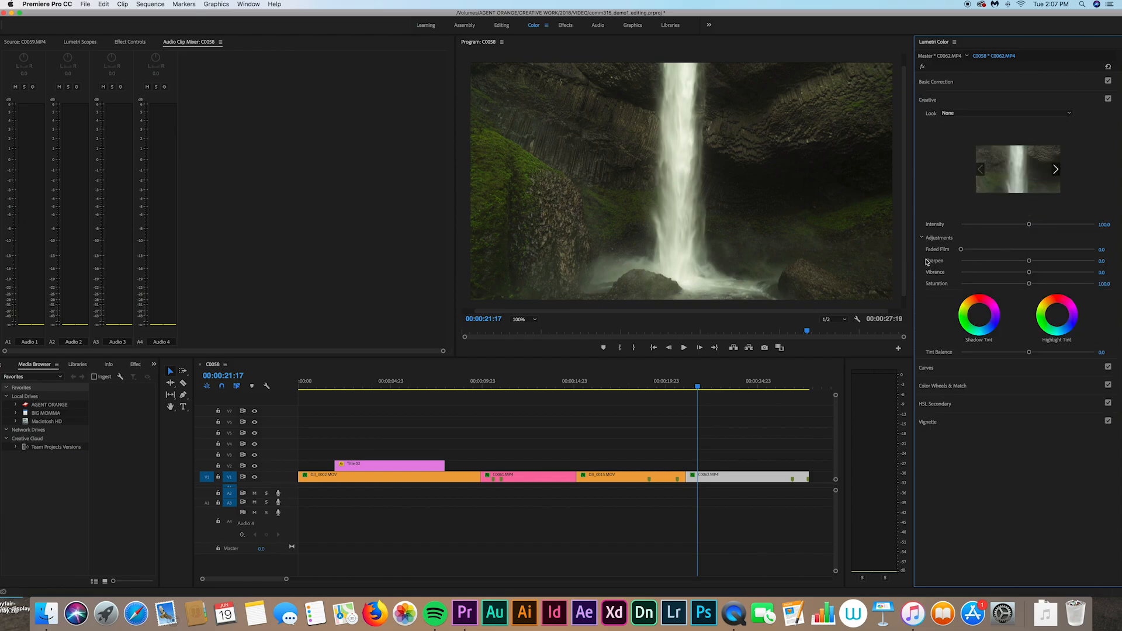
mouse_move(1029, 261)
mouse_down()
mouse_move(1073, 262)
mouse_move(1011, 264)
mouse_move(1034, 265)
mouse_up()
drag(1028, 261, 1041, 265)
click(925, 99)
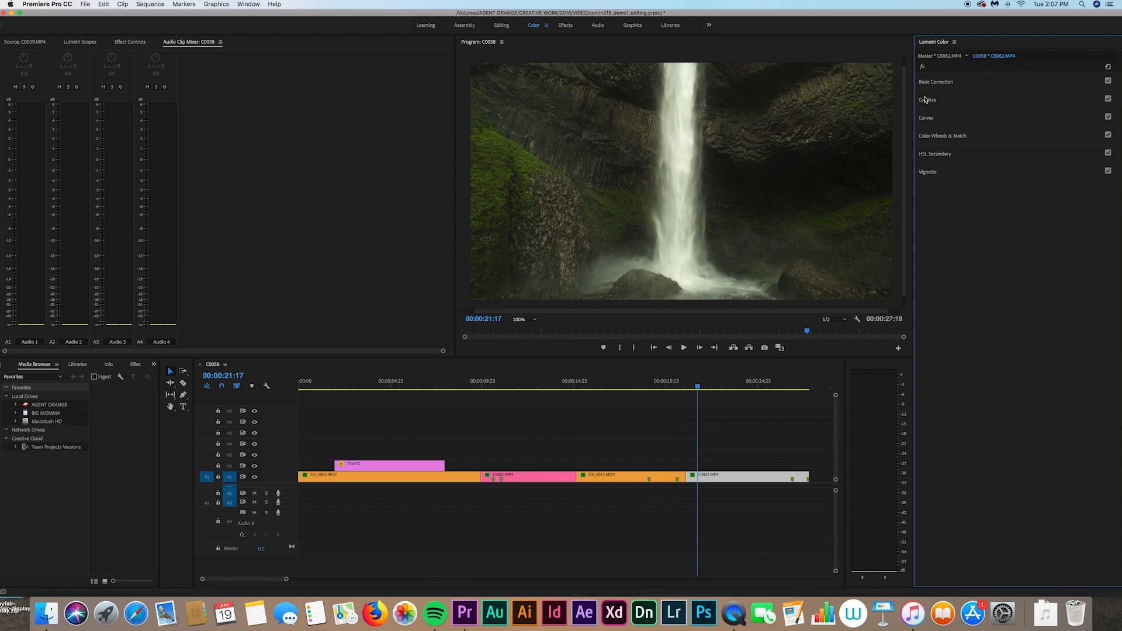
Step: Try darkening and warm-tinting the Shadows colour wheel, then reset it to neutral
click(937, 137)
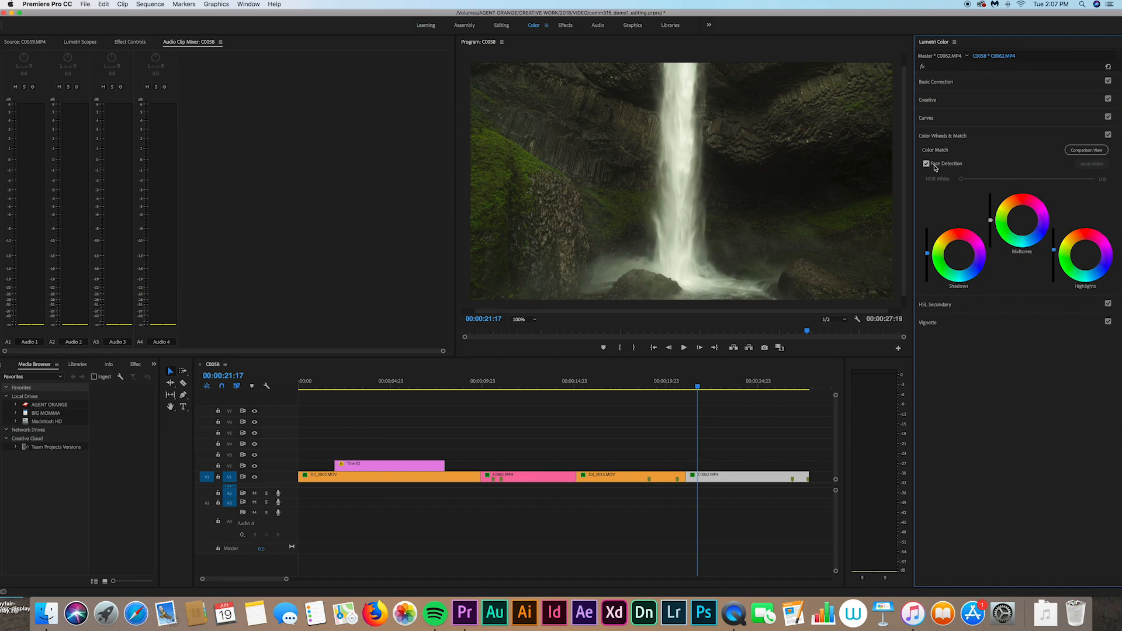
drag(927, 253, 927, 255)
drag(958, 255, 963, 247)
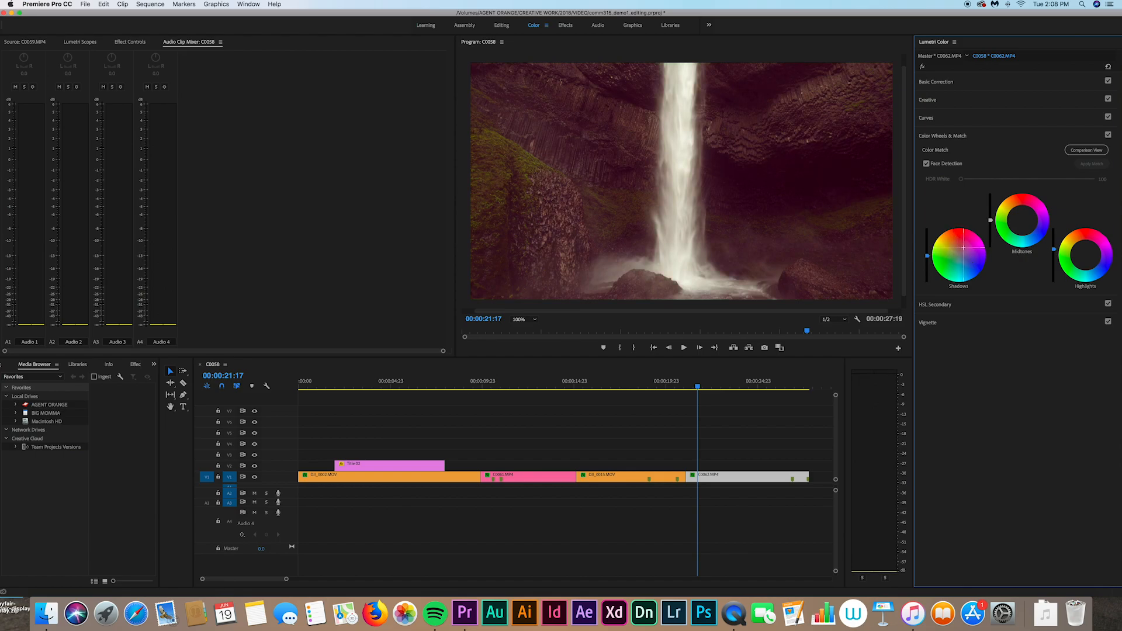
double_click(959, 257)
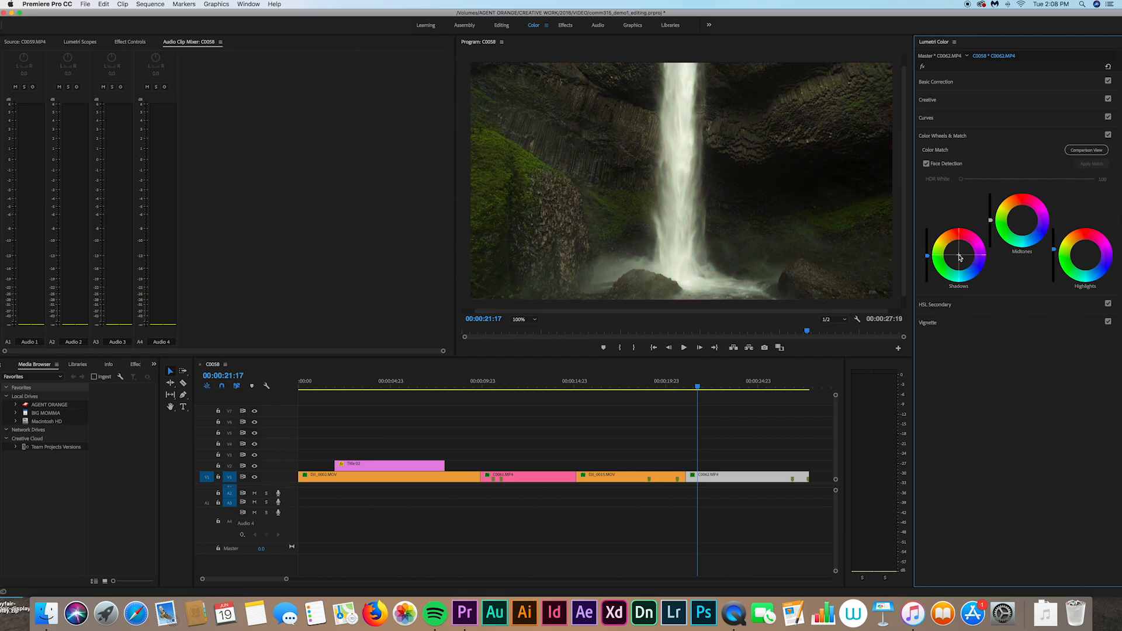
Step: Toggle the Color Wheels adjustment off and on repeatedly to compare the grade
click(1108, 135)
click(1108, 135)
click(1108, 135)
click(1108, 135)
Step: Trial a strong Exposure boost in Basic Correction, then collapse the Curves section
click(936, 82)
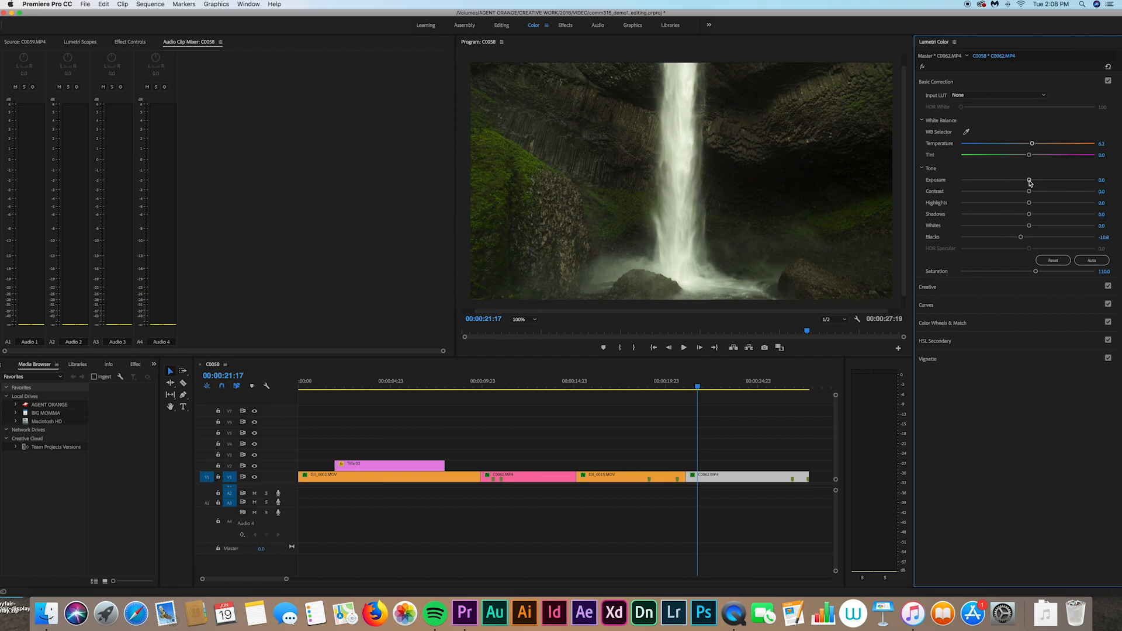
mouse_move(1029, 182)
mouse_down()
mouse_move(939, 191)
mouse_move(1103, 186)
mouse_move(1031, 184)
mouse_move(1048, 183)
mouse_up()
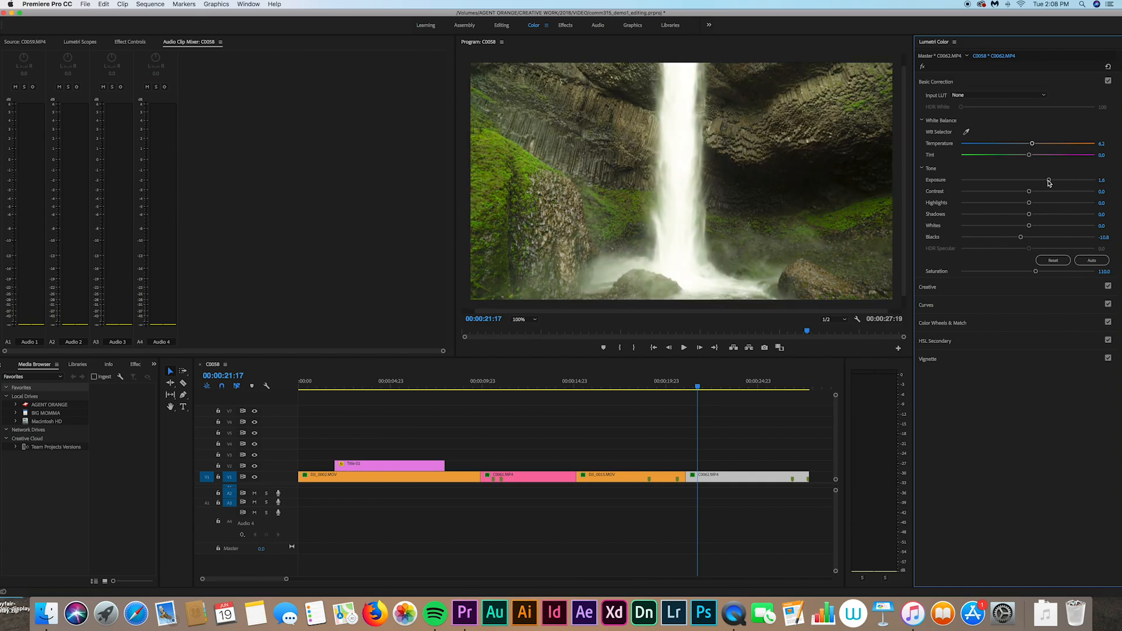
click(938, 307)
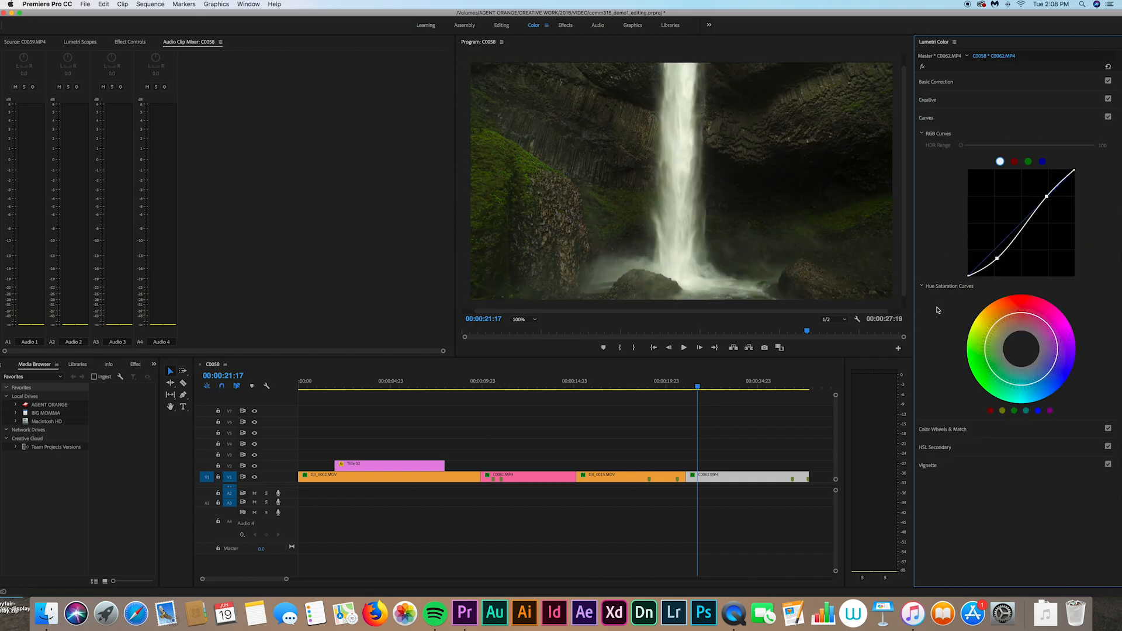
click(926, 118)
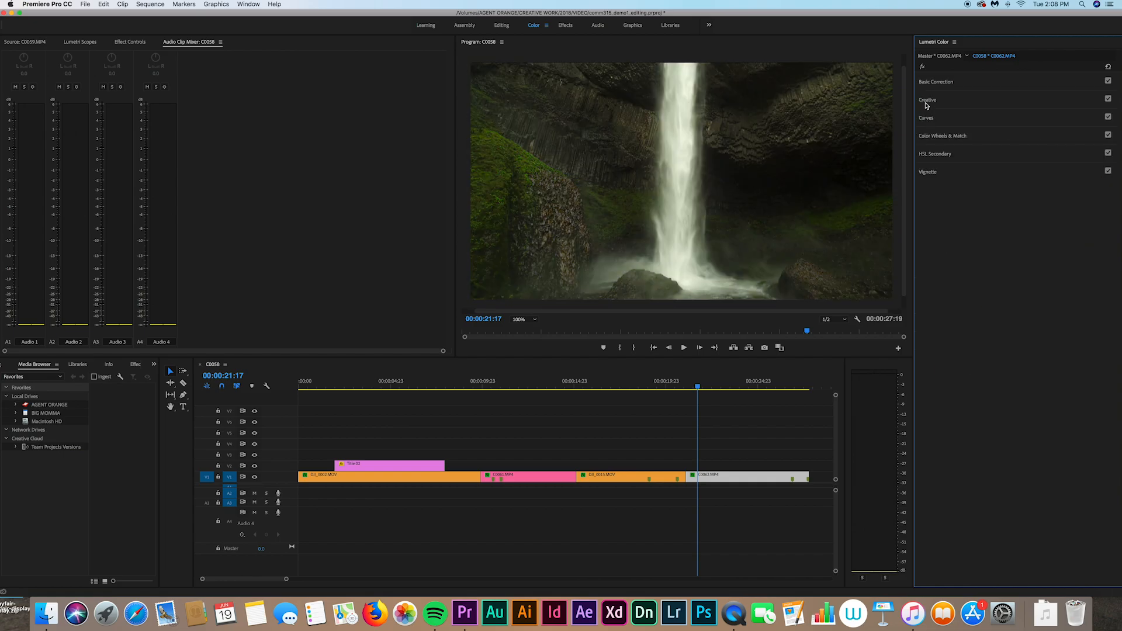
Step: Try draining Vibrance and pushing Saturation to 200, undoing both changes
click(927, 102)
drag(1029, 273, 910, 274)
key(super+z)
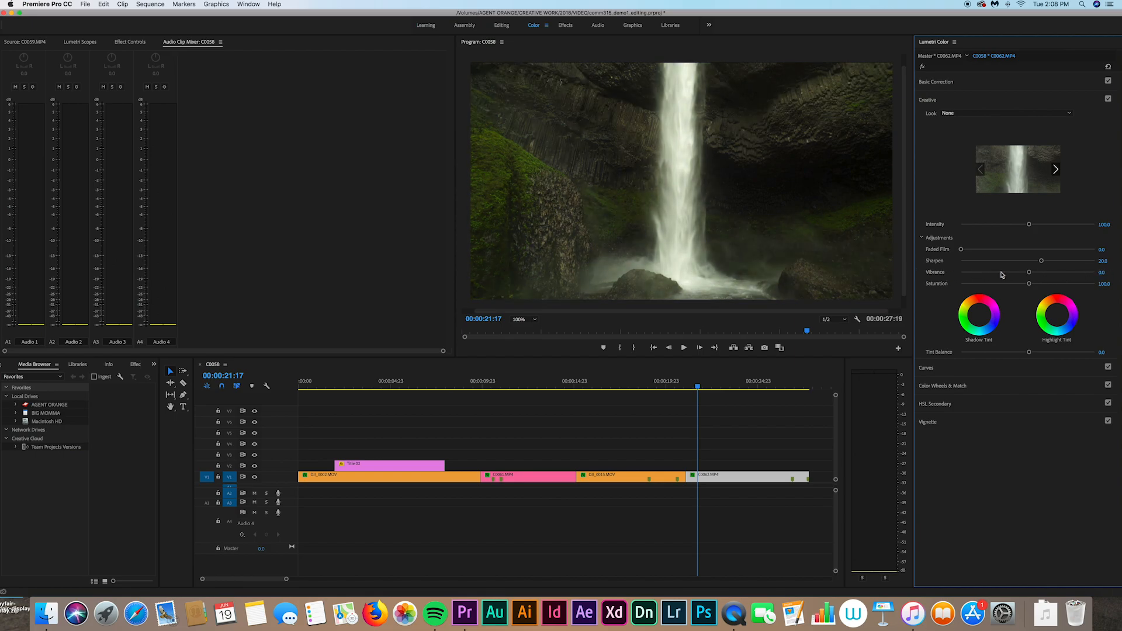
drag(1028, 284, 905, 291)
key(super+z)
Step: Dismiss Spotlight and show Basic Correction again with Temperature 6.2 and Blacks -10.8
key(super+space)
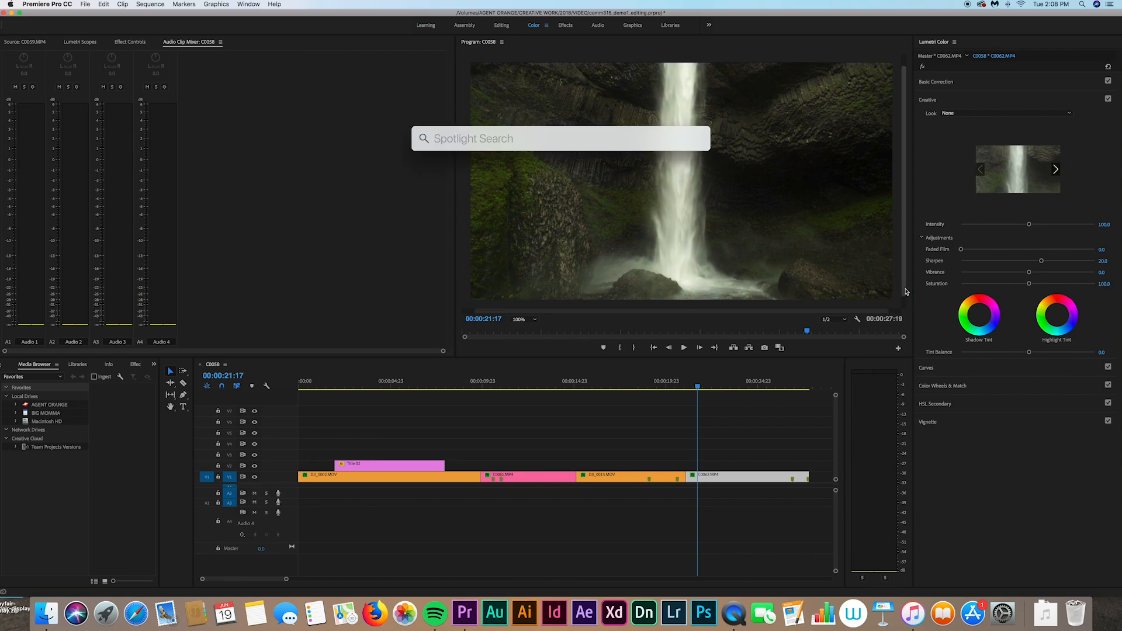
click(839, 402)
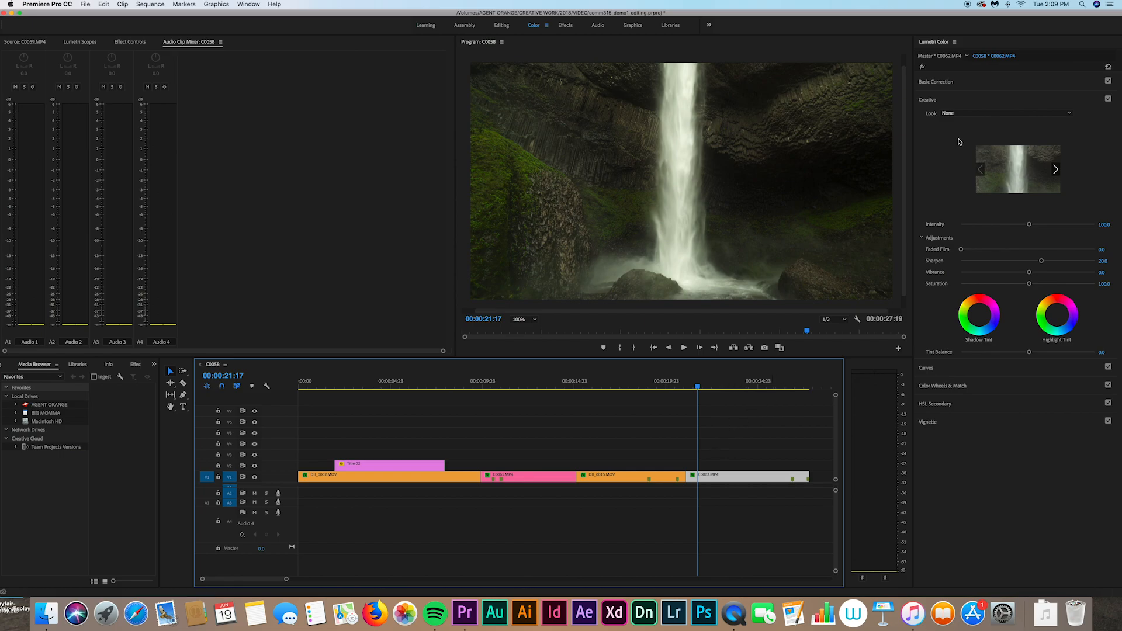
click(931, 82)
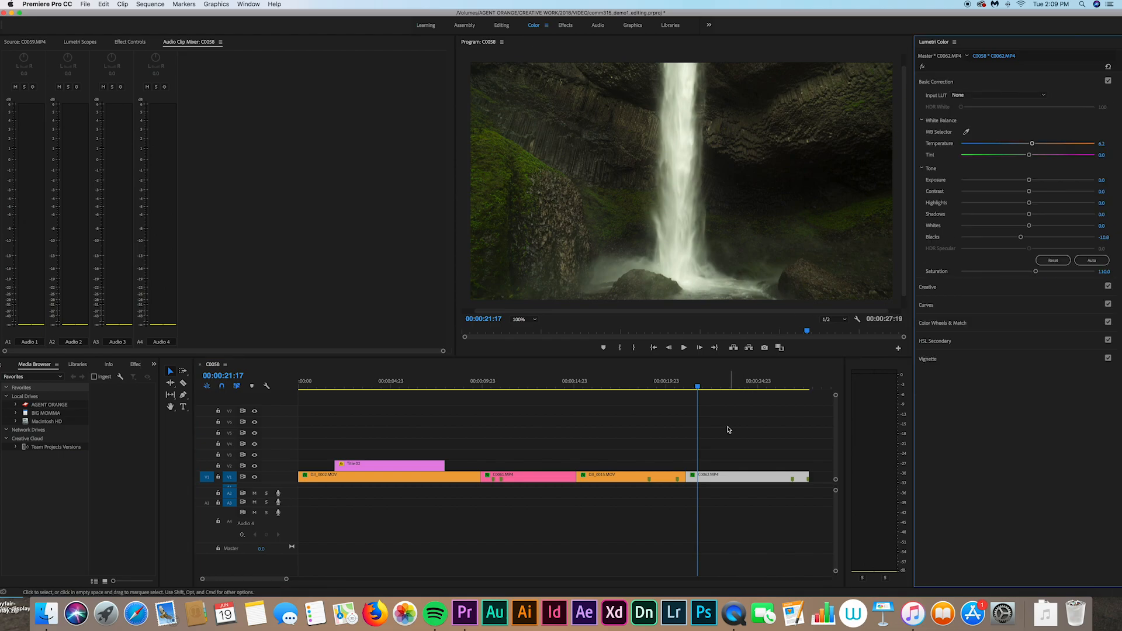
scroll(729, 432, right, 3)
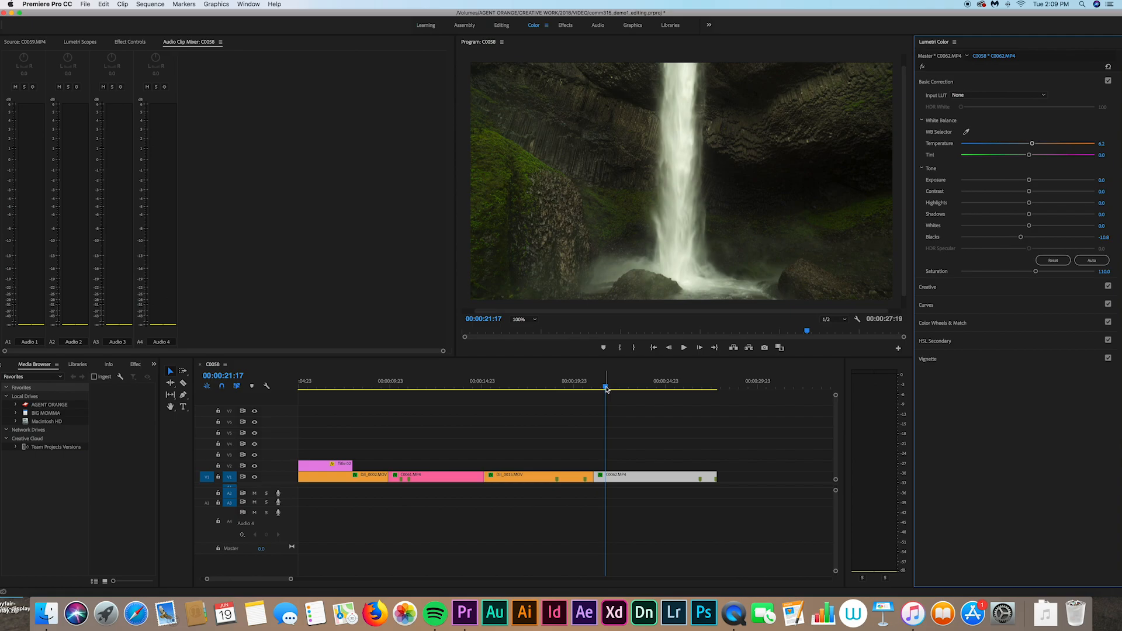
drag(606, 388, 533, 390)
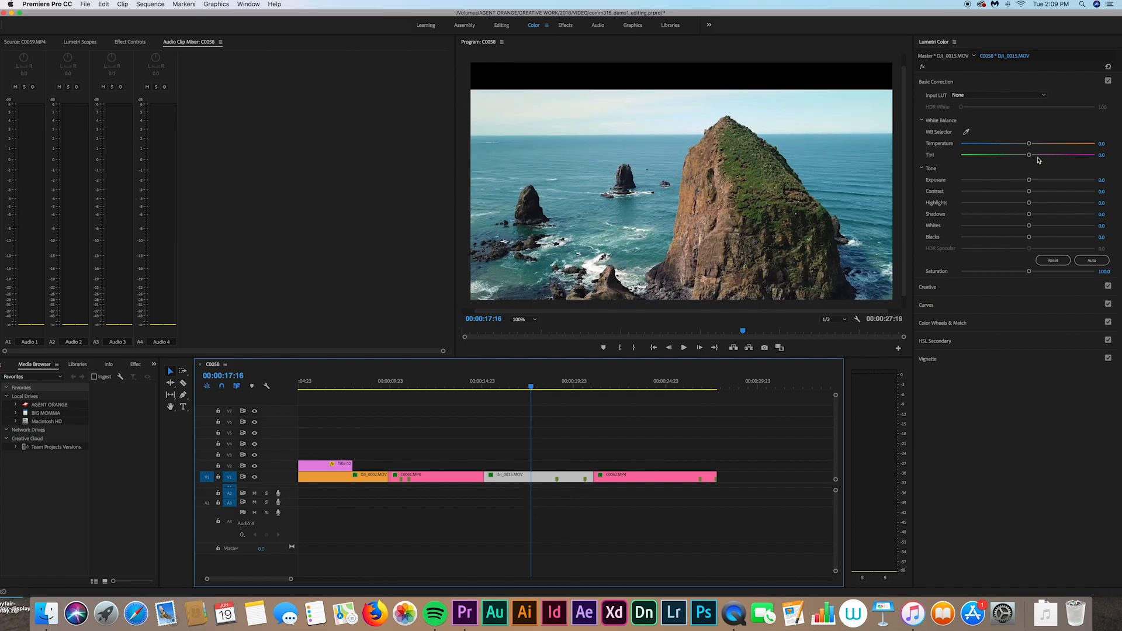
mouse_move(1030, 180)
mouse_down()
mouse_move(999, 186)
mouse_move(1014, 188)
mouse_up()
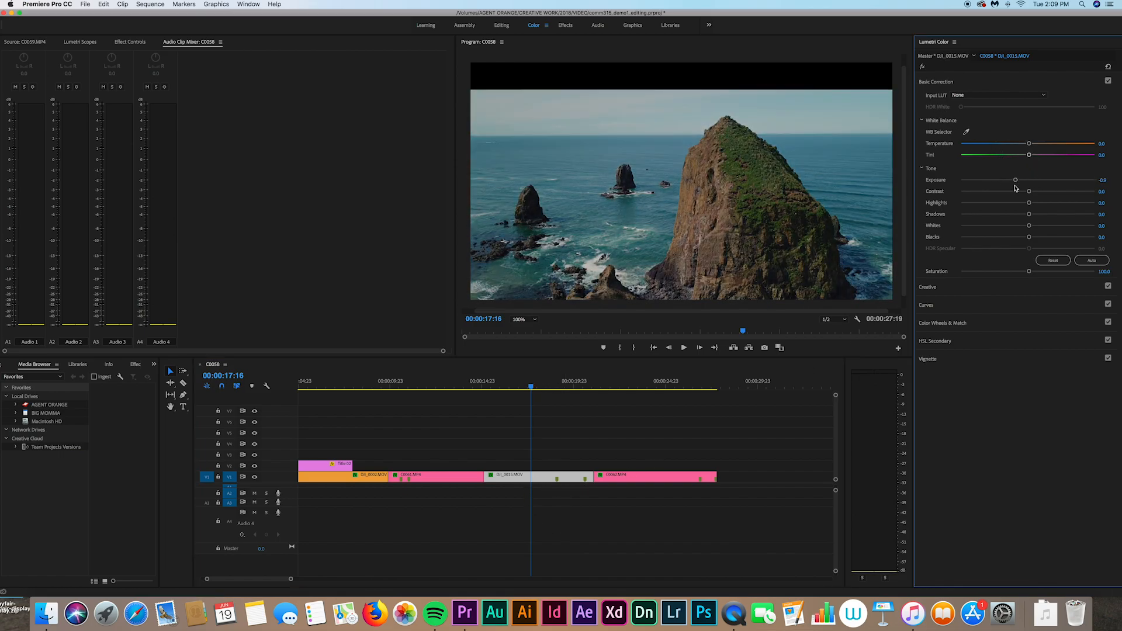
double_click(1015, 187)
click(629, 387)
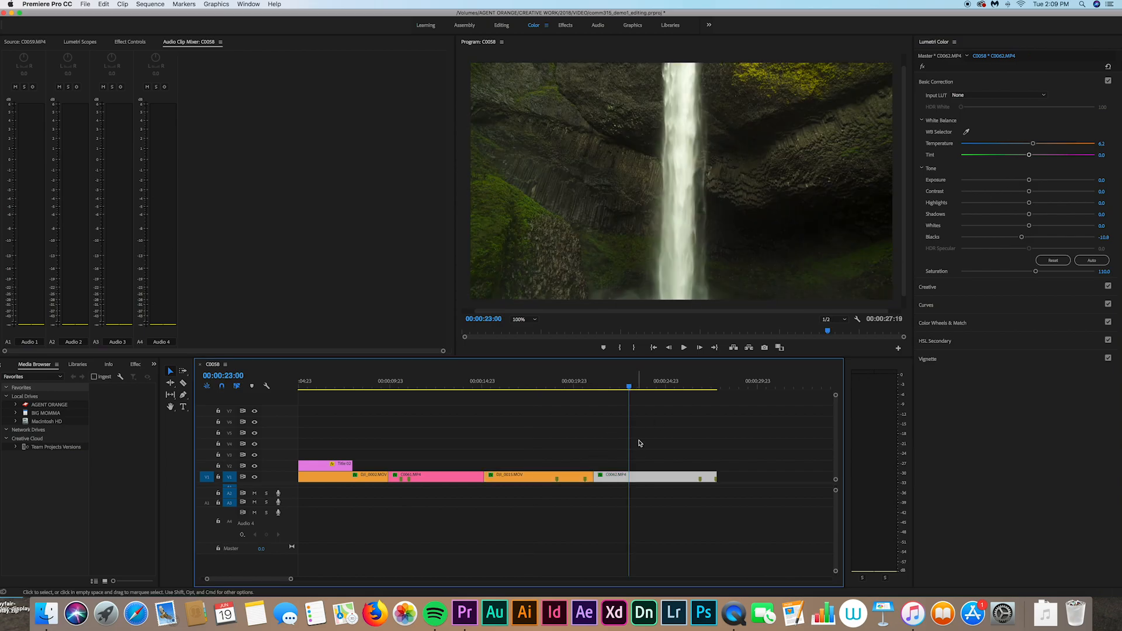
Step: Copy the waterfall clip C0062.MP4's attributes and move the playhead onto DJI_0015.MOV
click(654, 466)
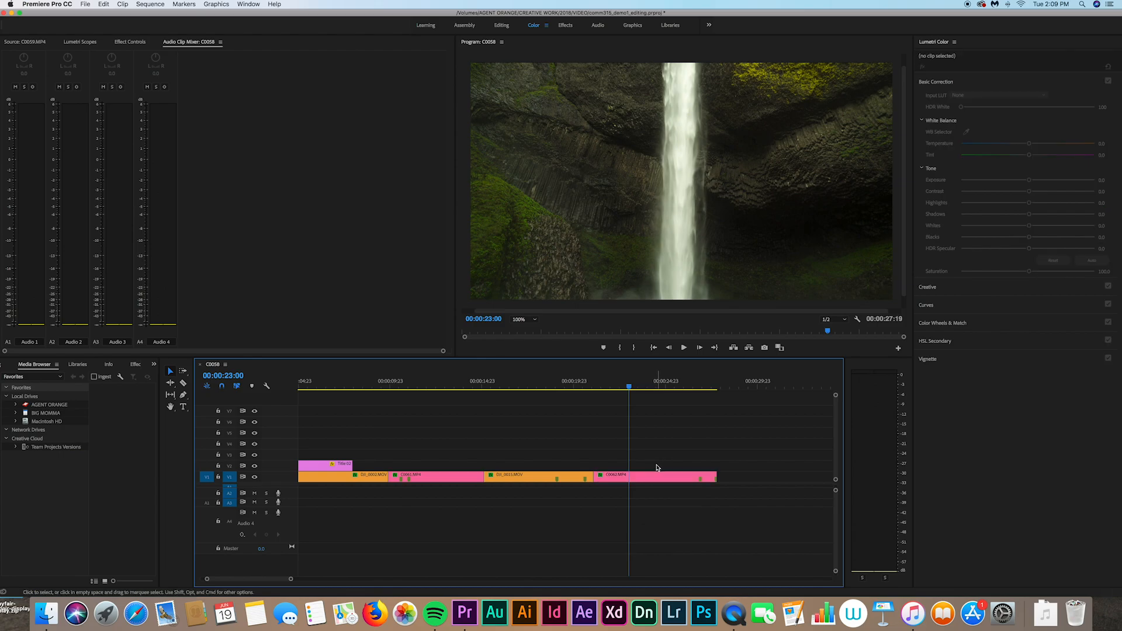
click(643, 478)
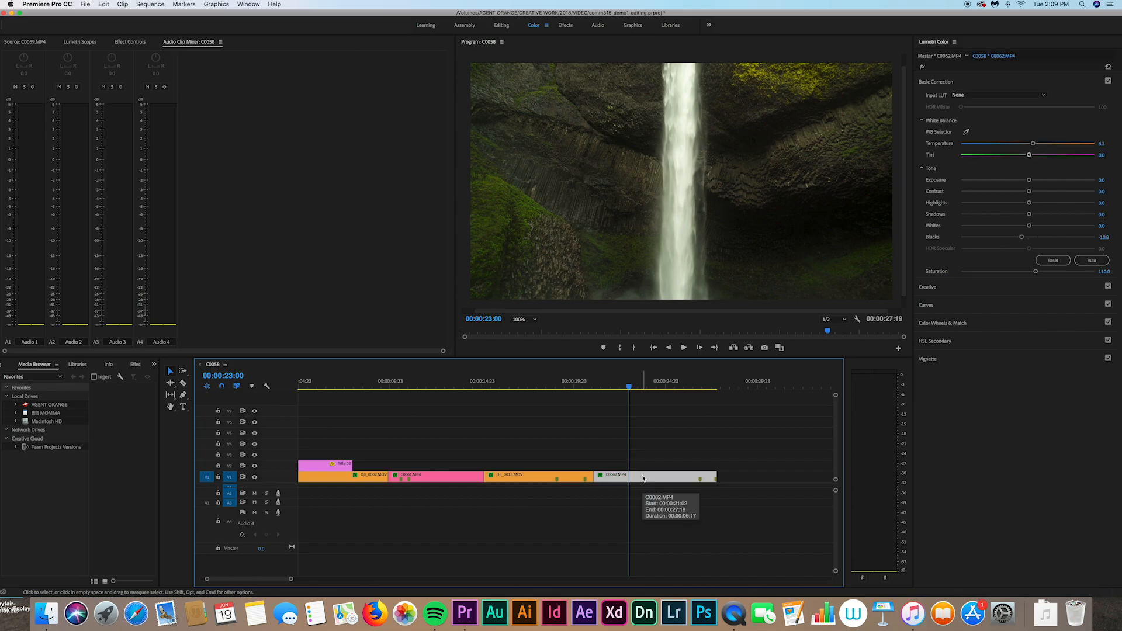
right_click(643, 478)
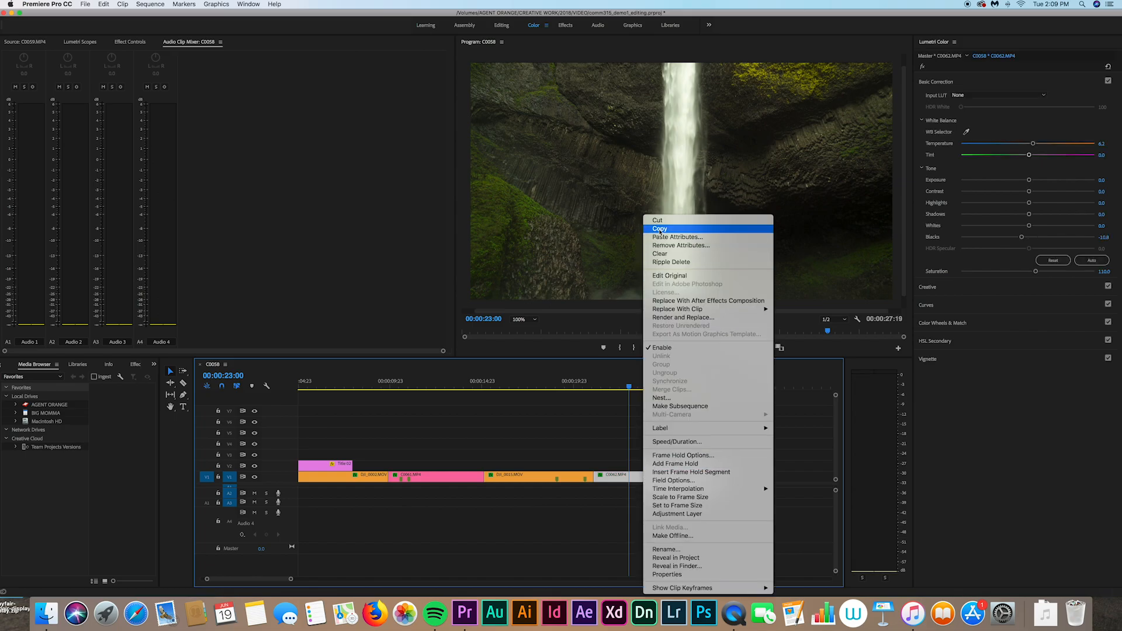
click(659, 229)
click(524, 380)
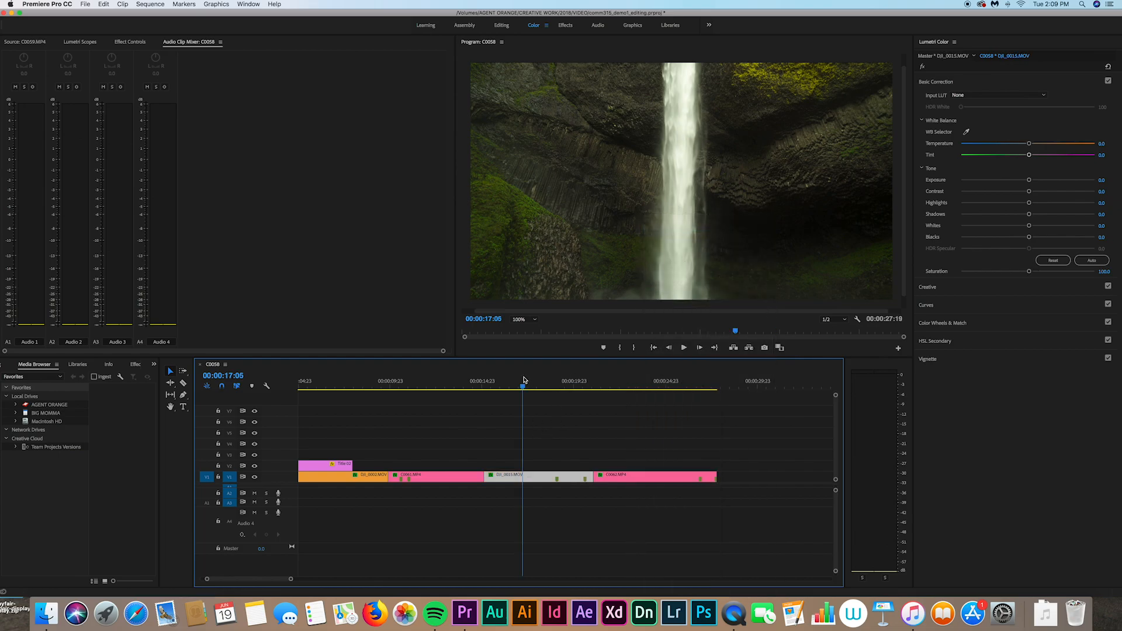
Step: Paste the waterfall clip's Lumetri Color grade onto the sea-stack clip DJI_0015.MOV
right_click(532, 480)
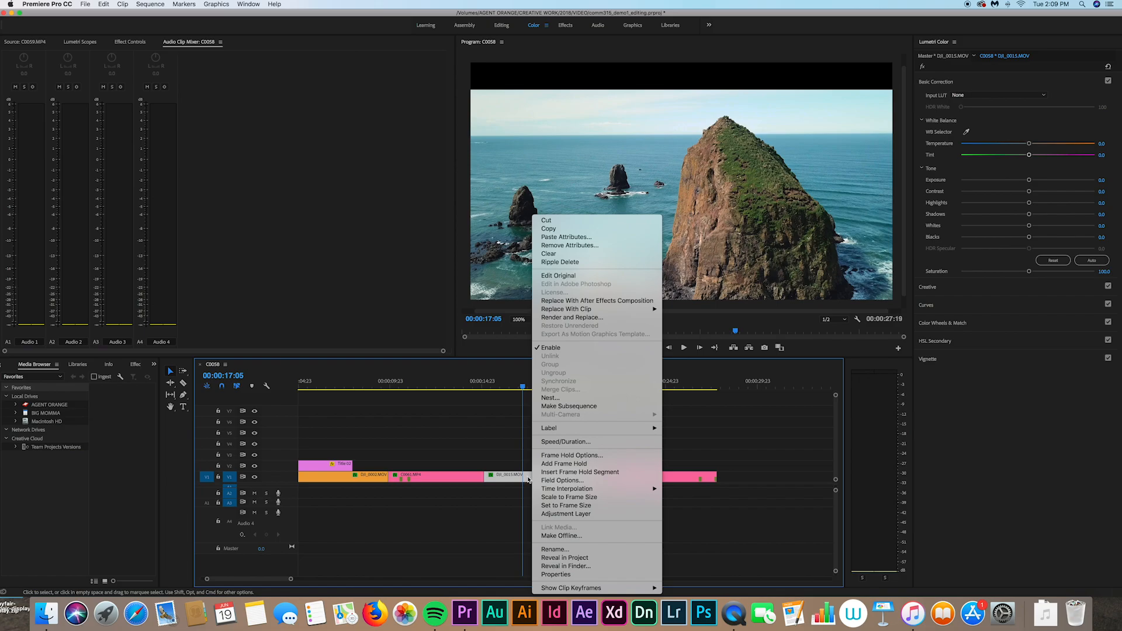
click(565, 237)
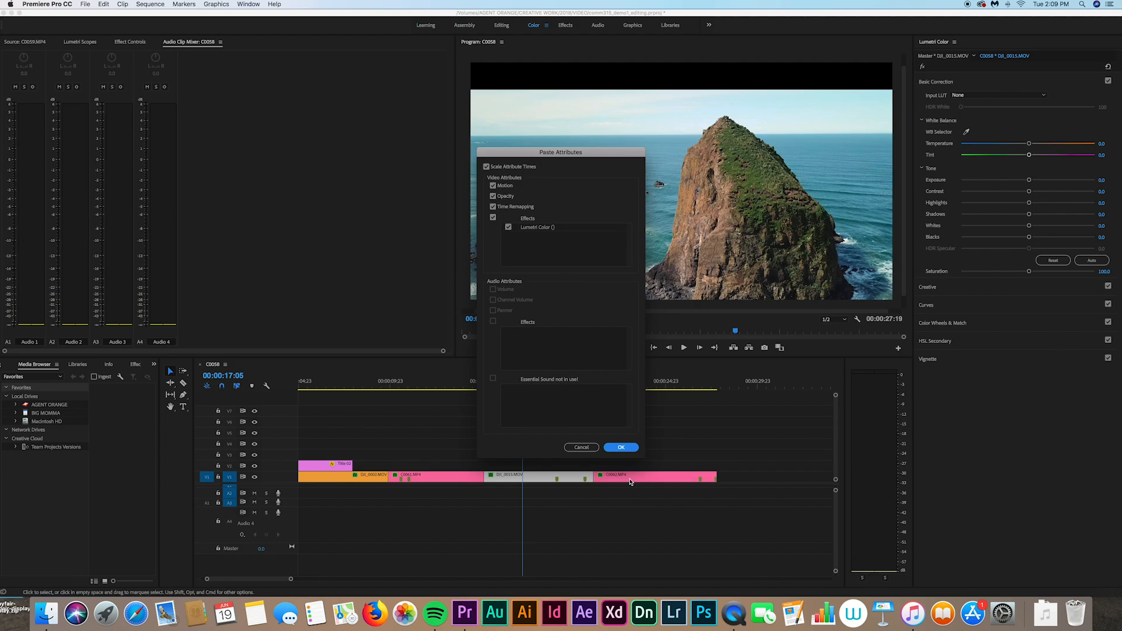
click(623, 447)
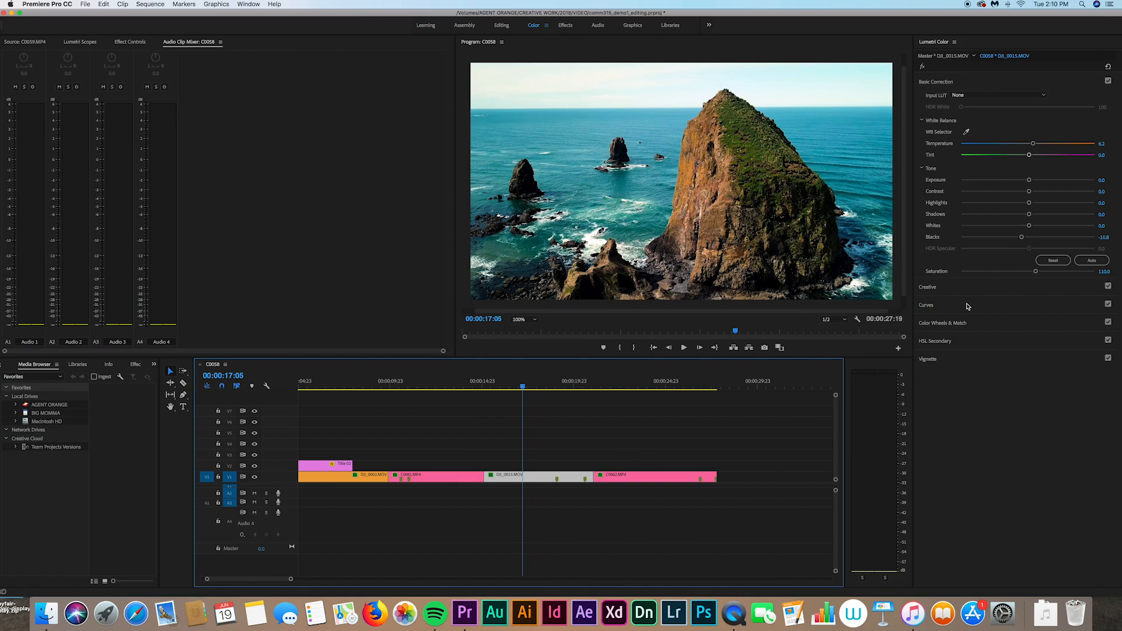
Step: Toggle the Curves adjustment off and on twice to compare, then return to C0062.MP4 at 00:00:23:04
click(1109, 305)
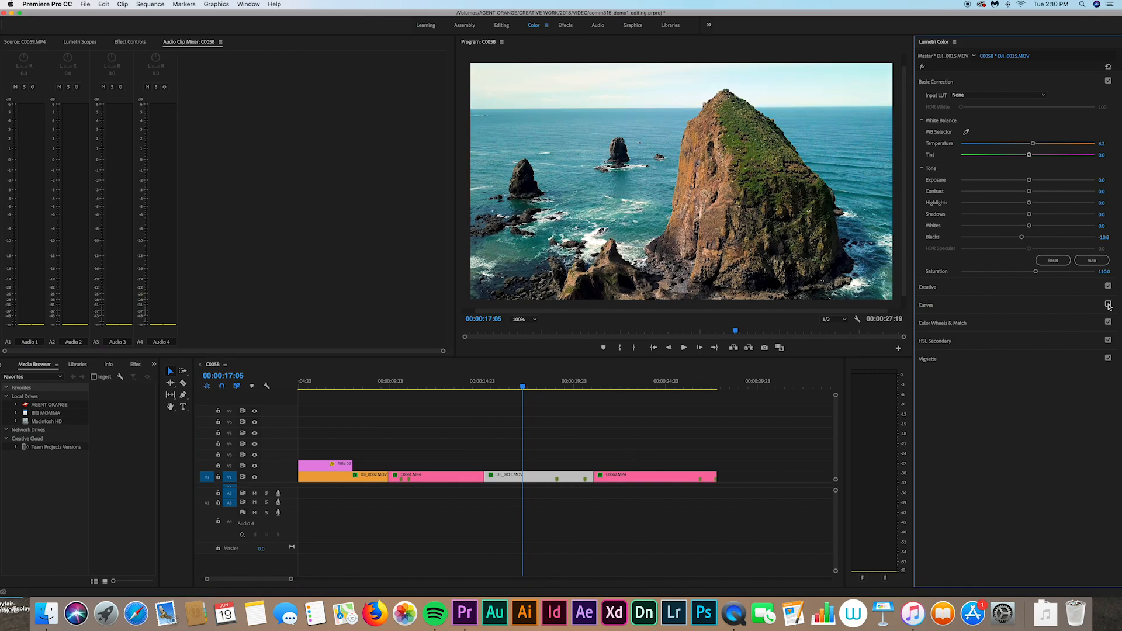
click(1108, 305)
click(1108, 304)
click(1108, 305)
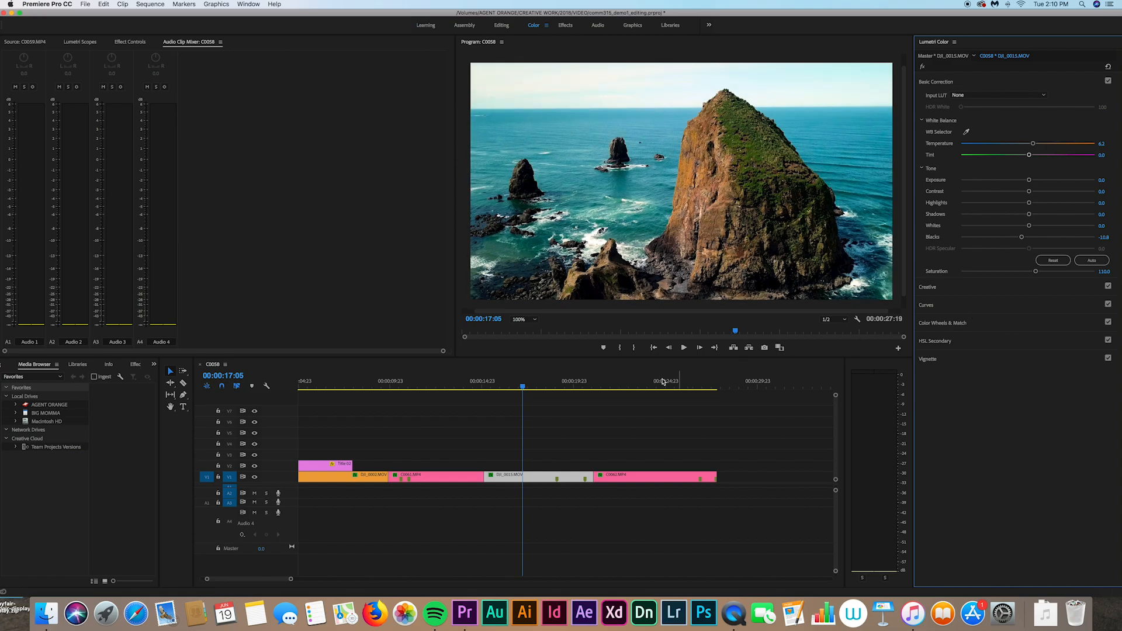
click(632, 383)
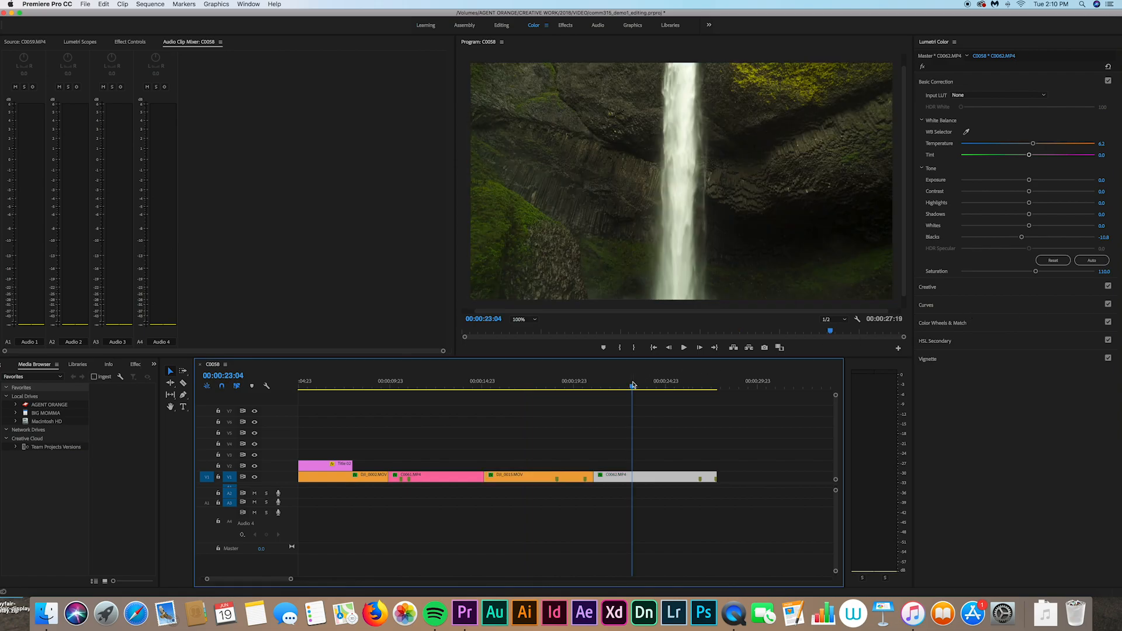
Step: Paste the waterfall Lumetri grade onto the forest clip C0061.MP4
click(538, 385)
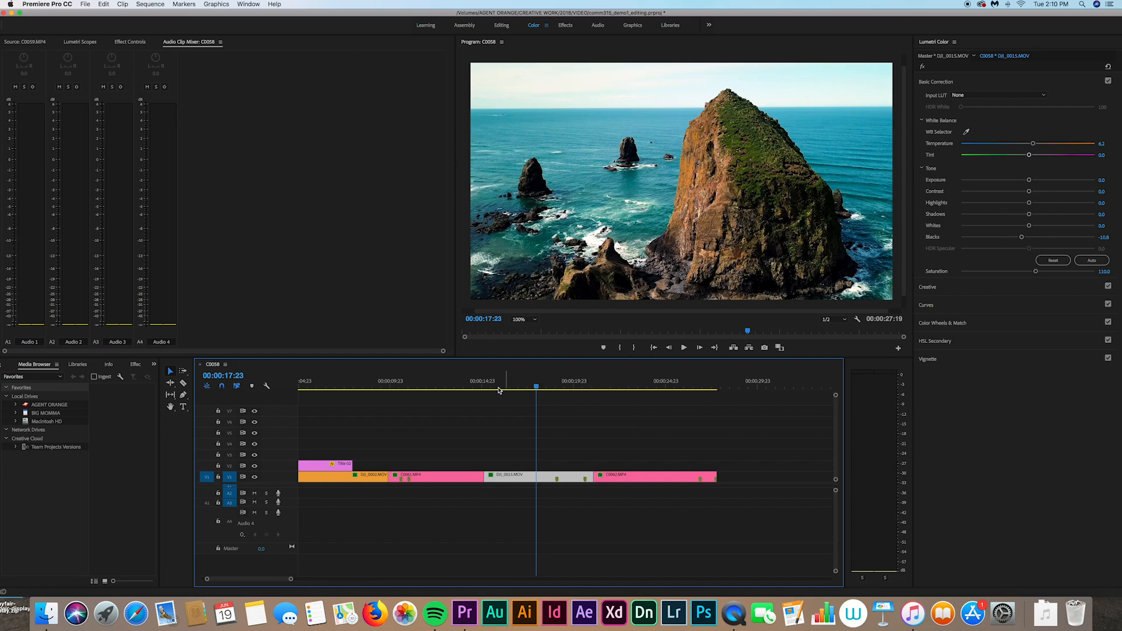
click(450, 384)
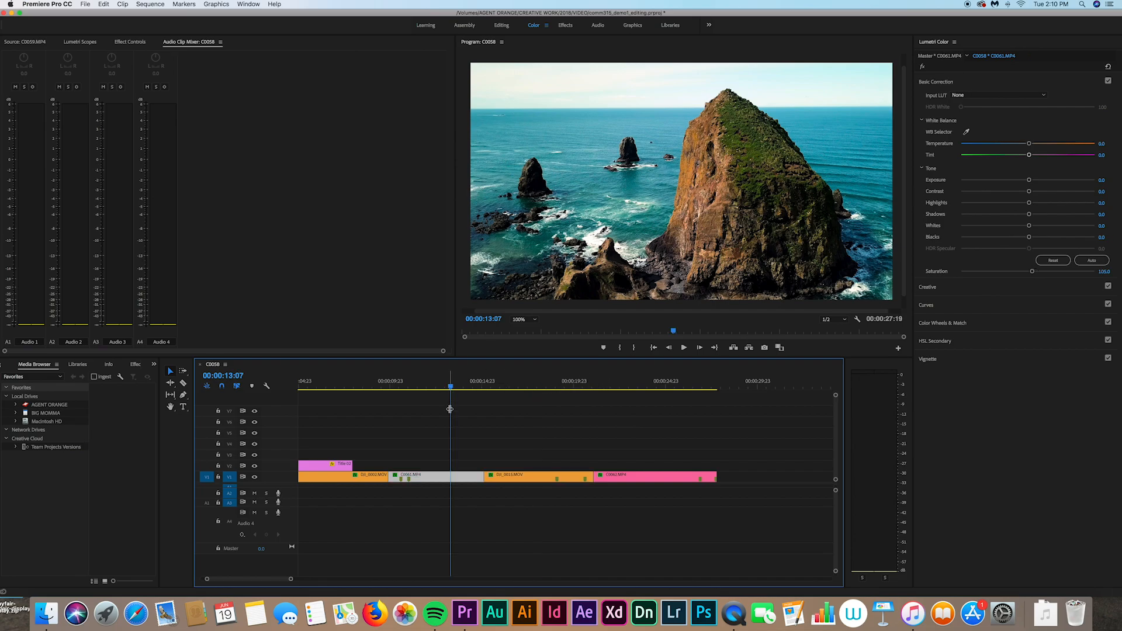
right_click(439, 480)
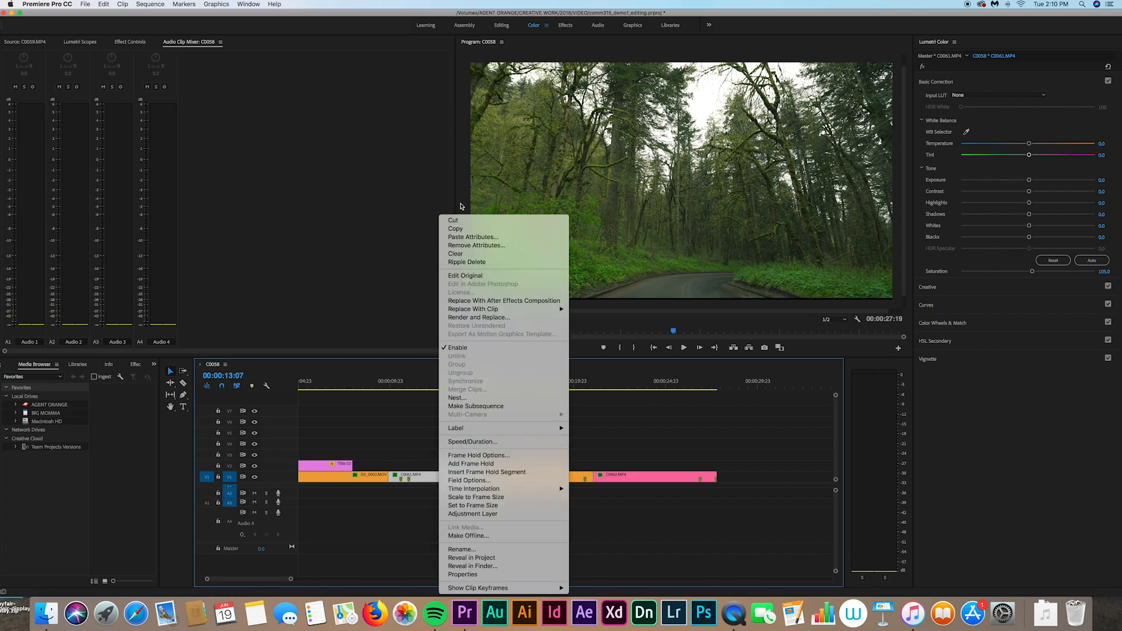
click(476, 237)
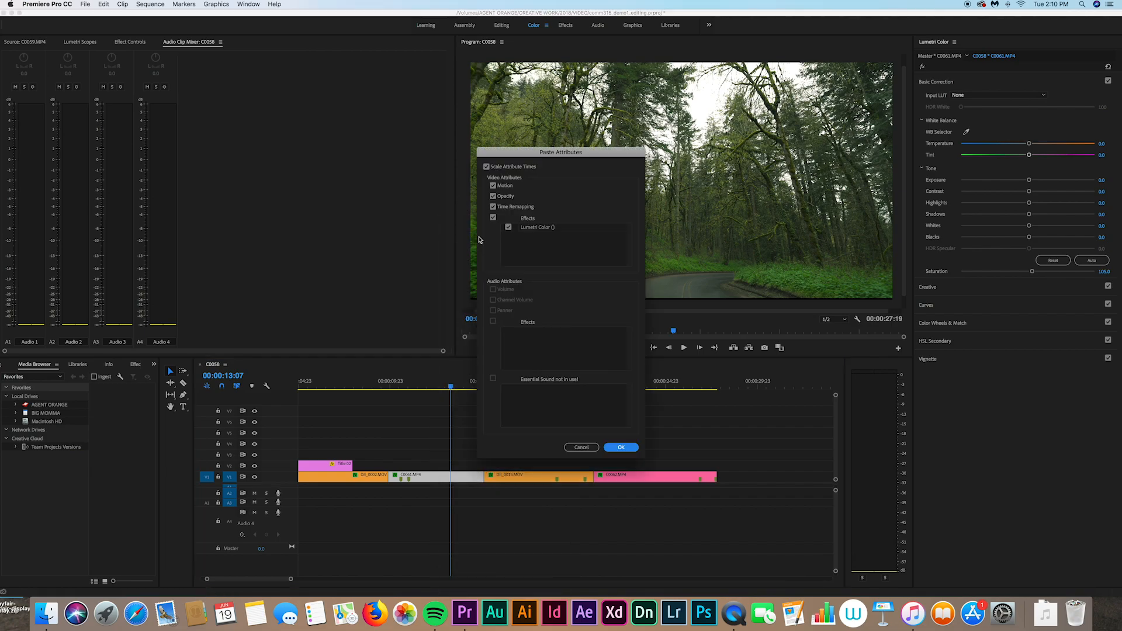
click(621, 447)
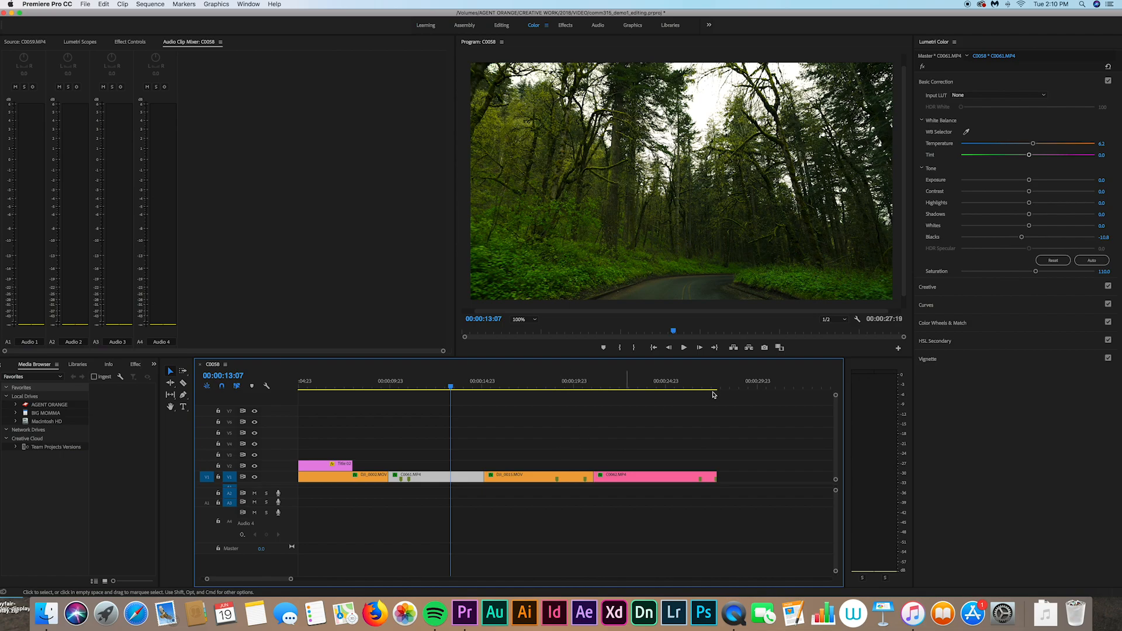
Step: Lift the shadows slightly on C0061.MP4's RGB curve
click(927, 306)
drag(999, 262, 994, 256)
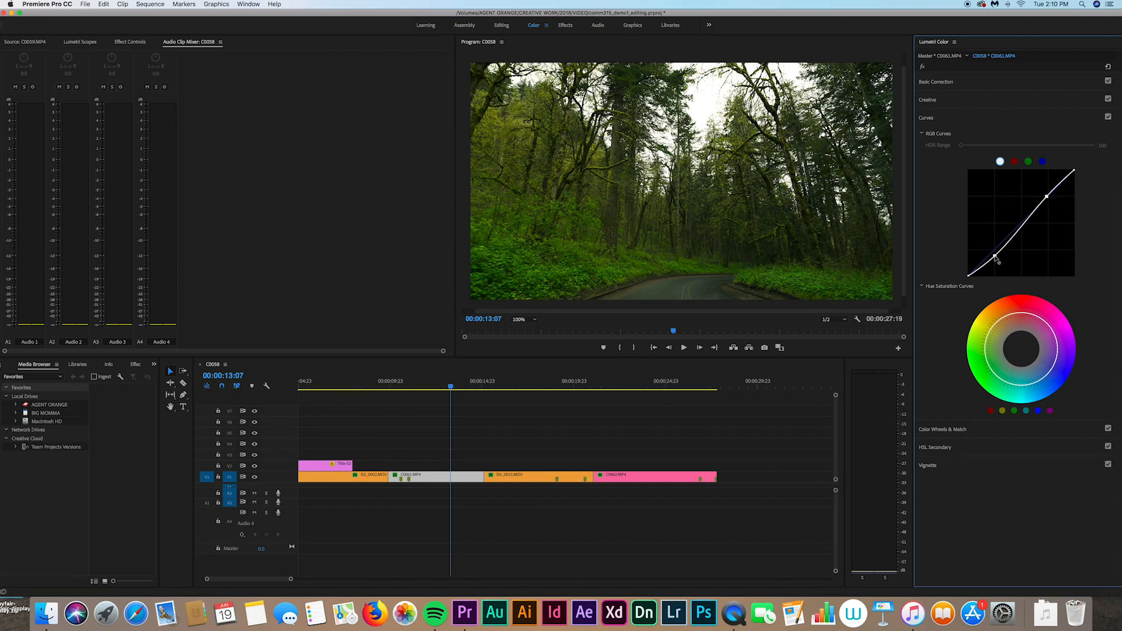
click(479, 433)
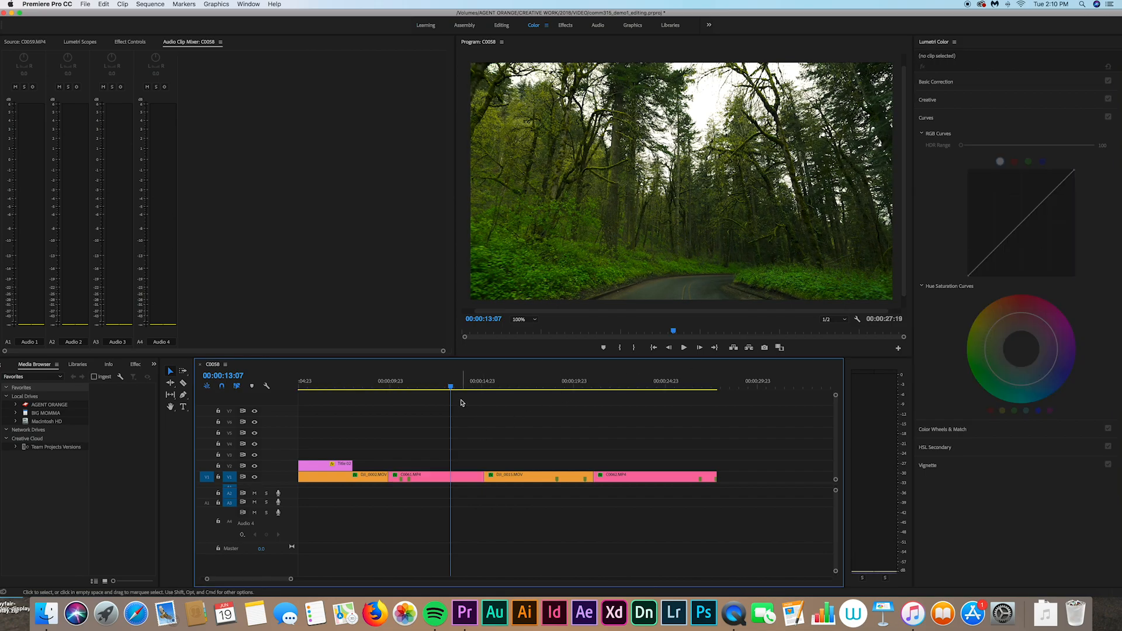
drag(458, 439, 697, 514)
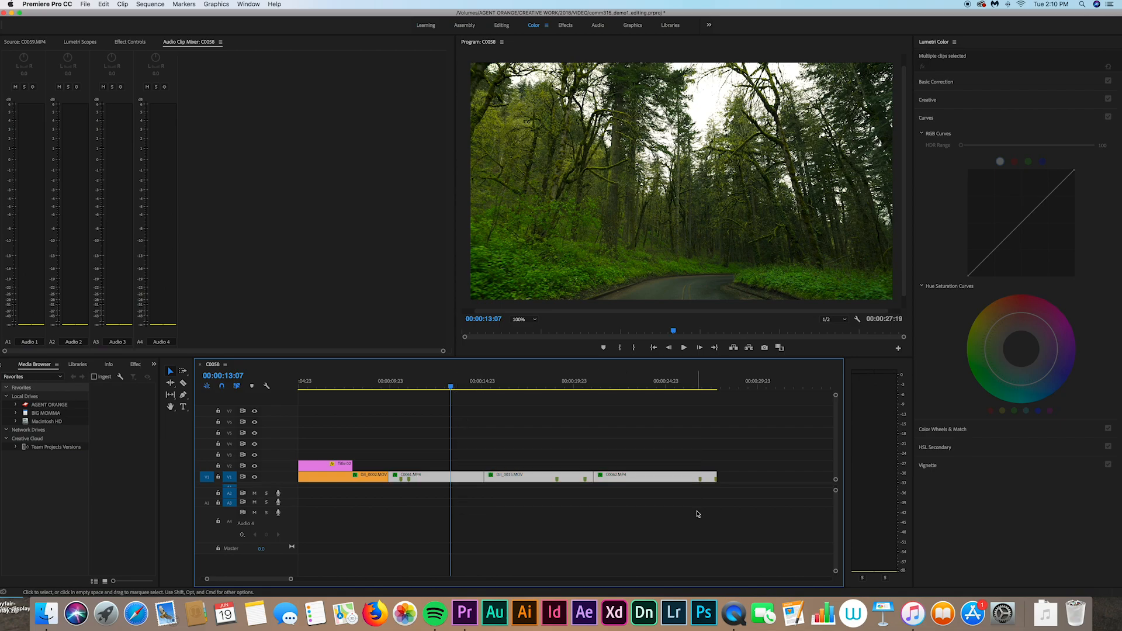
right_click(639, 478)
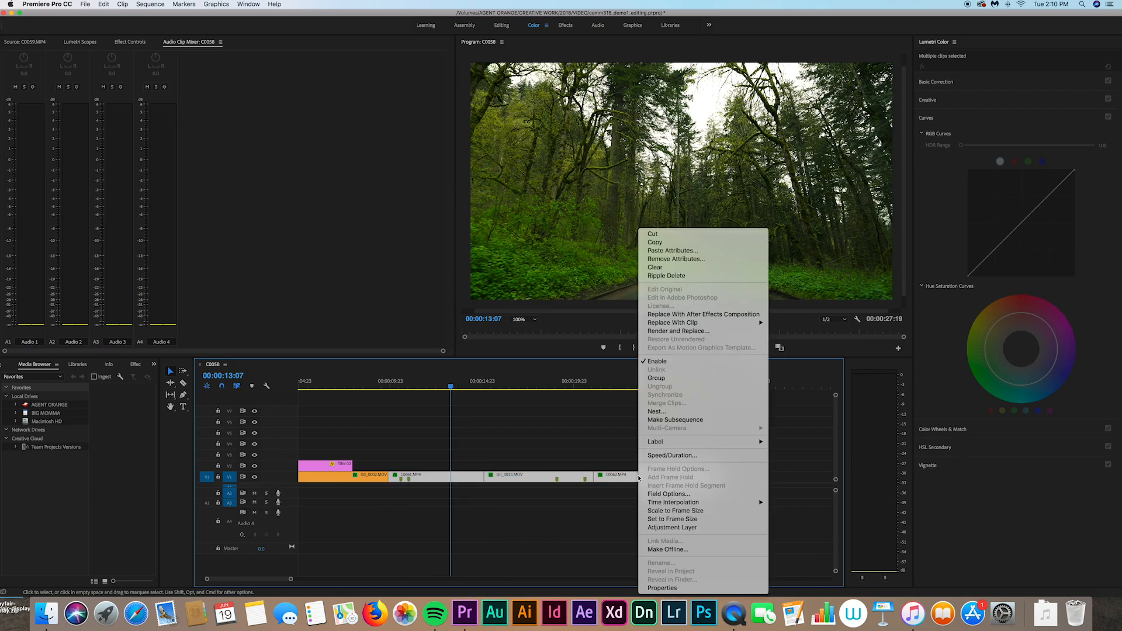
click(565, 431)
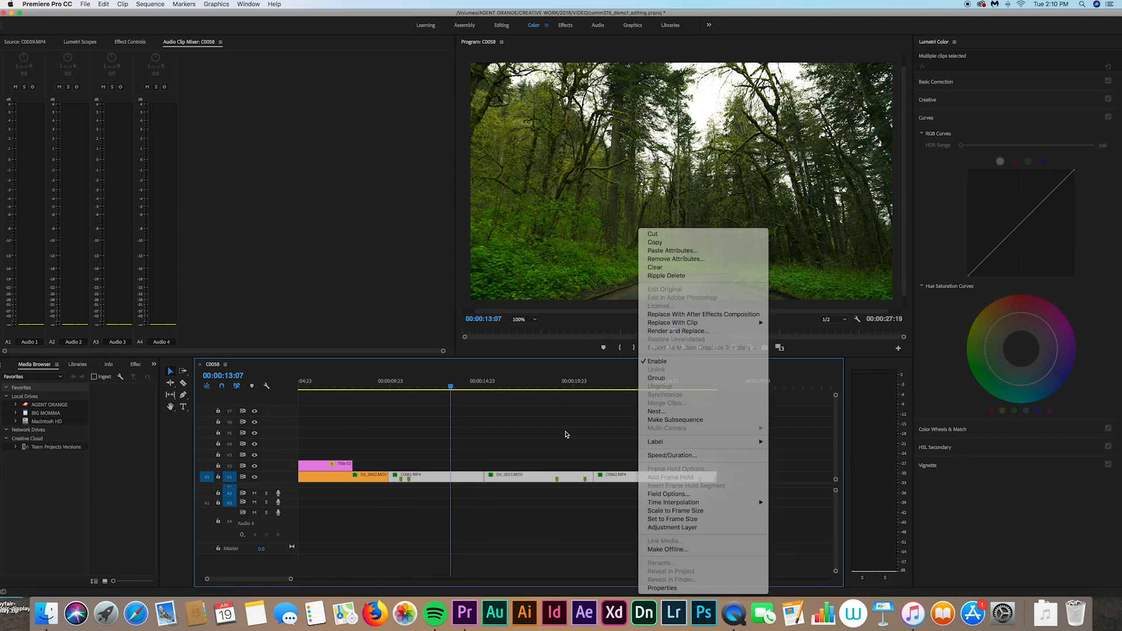
click(539, 403)
drag(532, 387, 612, 386)
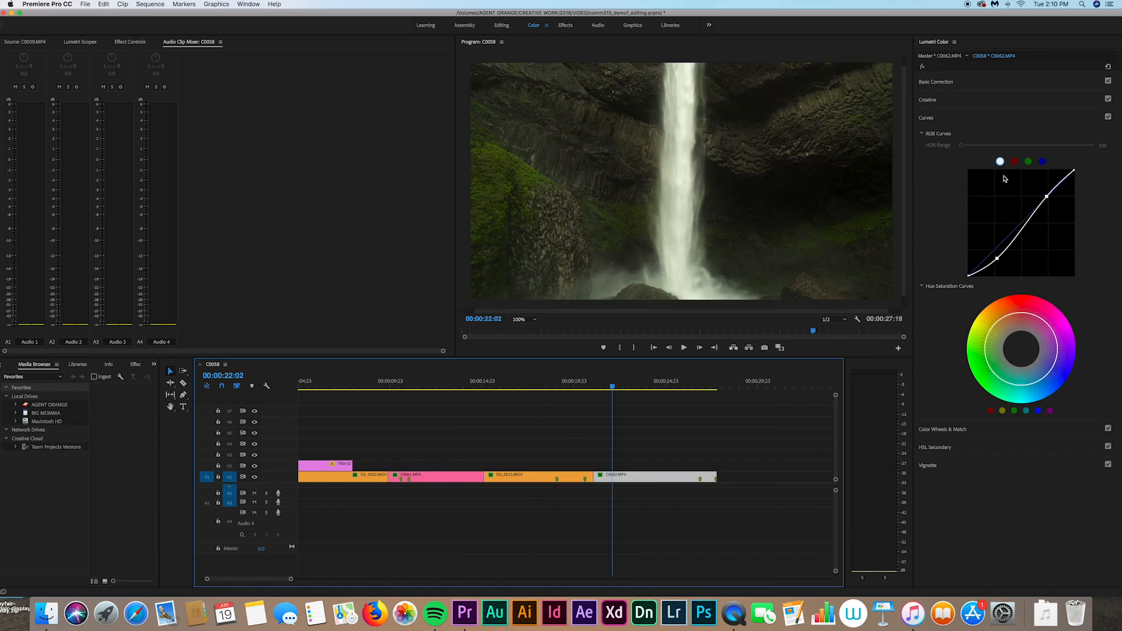
click(934, 103)
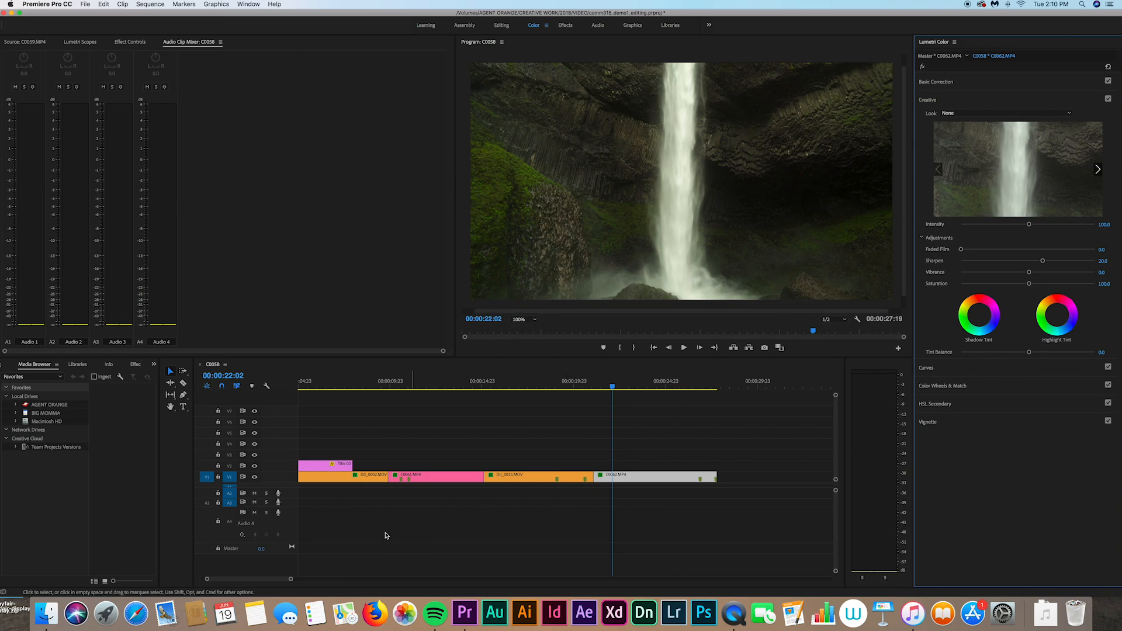
drag(290, 578, 424, 578)
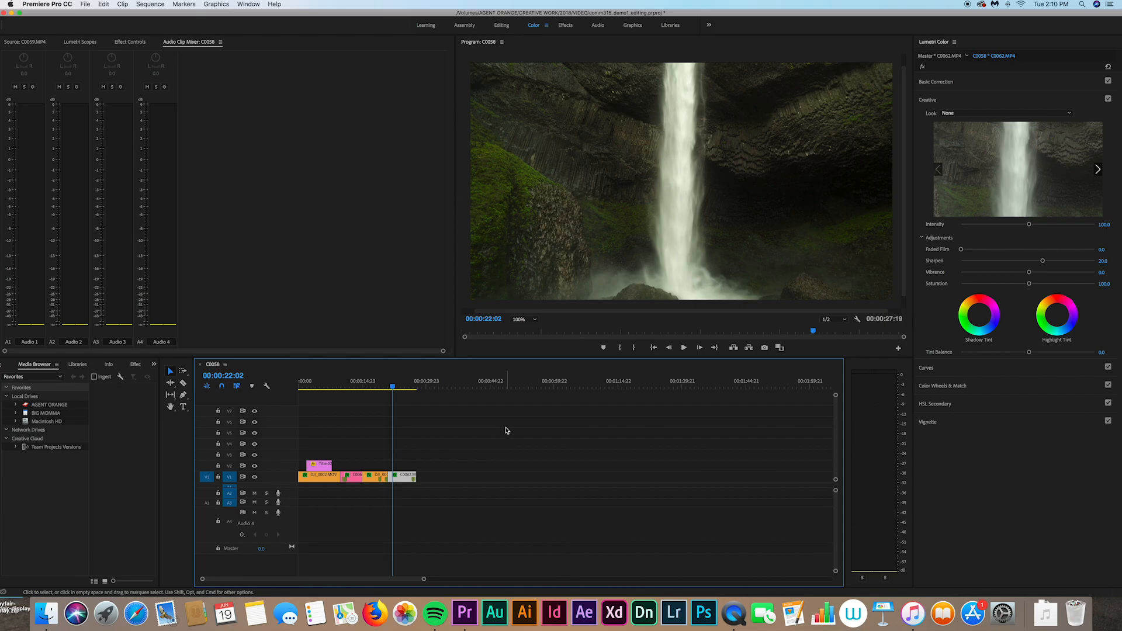
drag(424, 579, 403, 580)
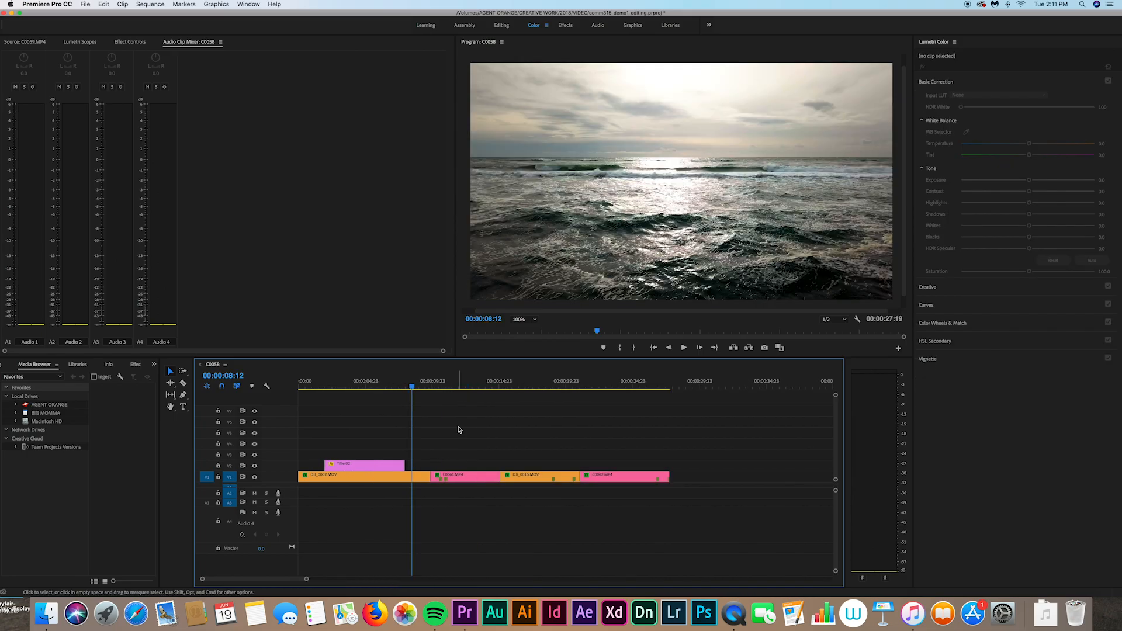
click(419, 479)
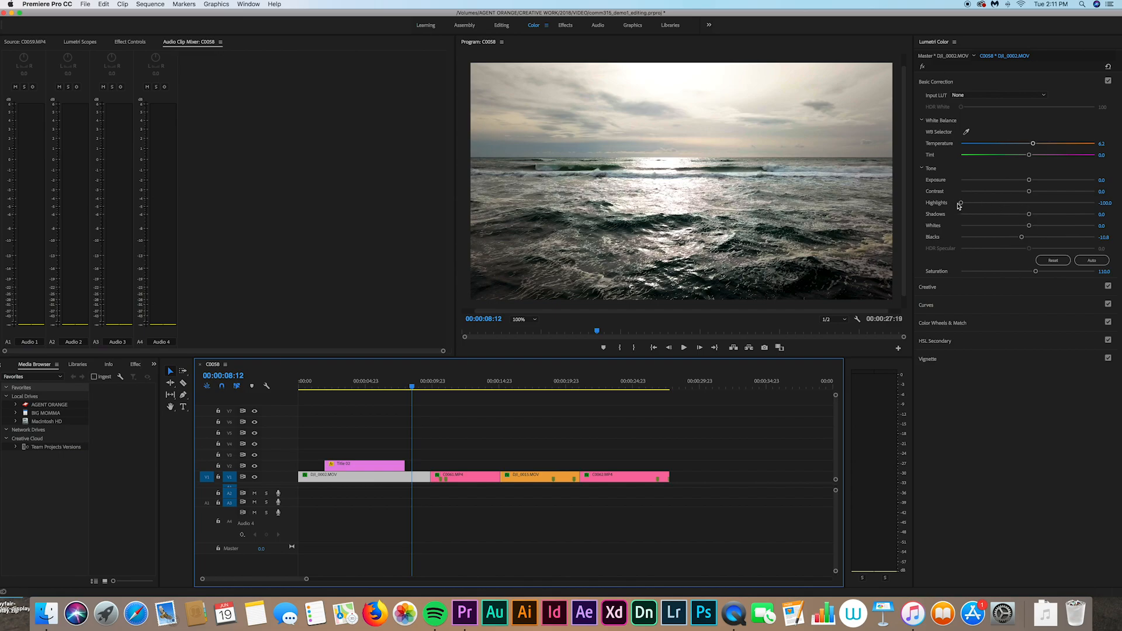
click(930, 305)
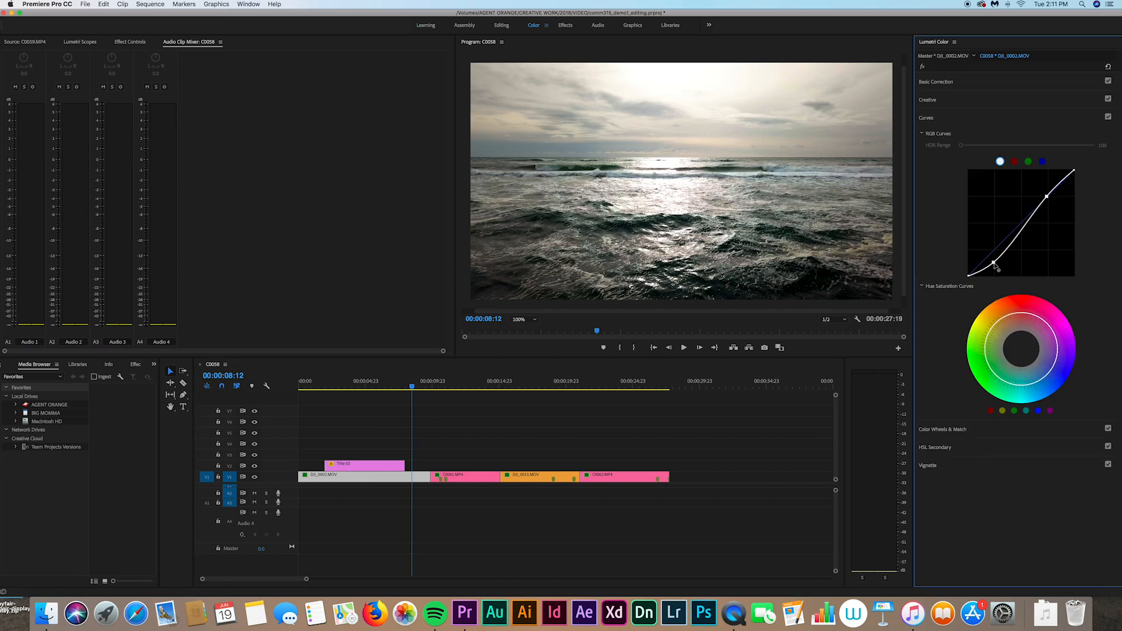
click(937, 82)
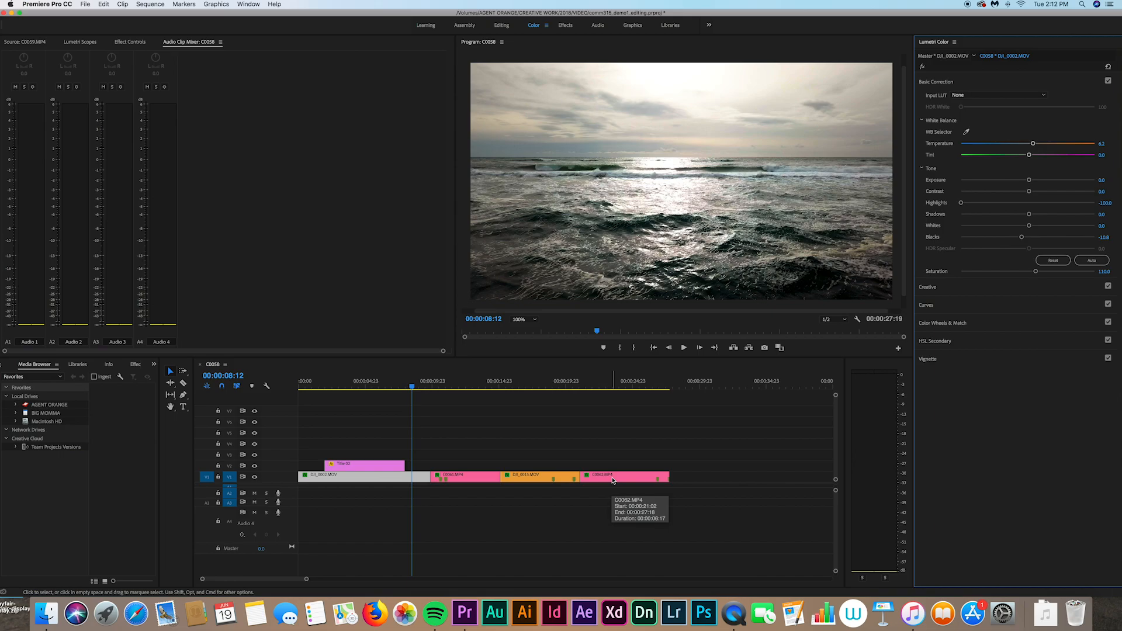
click(474, 437)
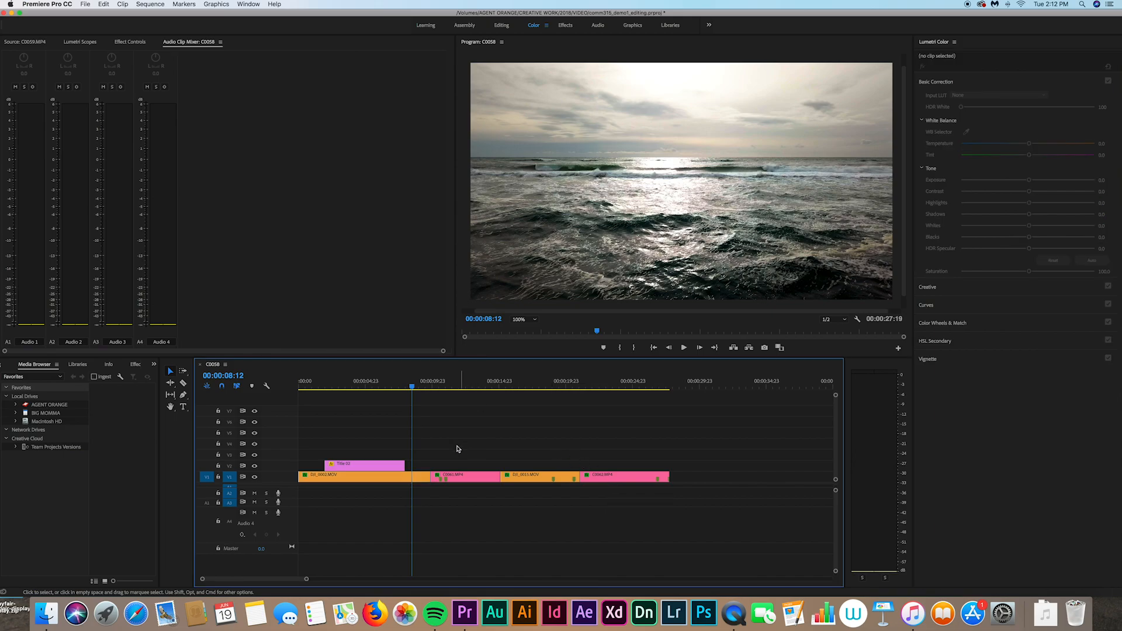
click(425, 476)
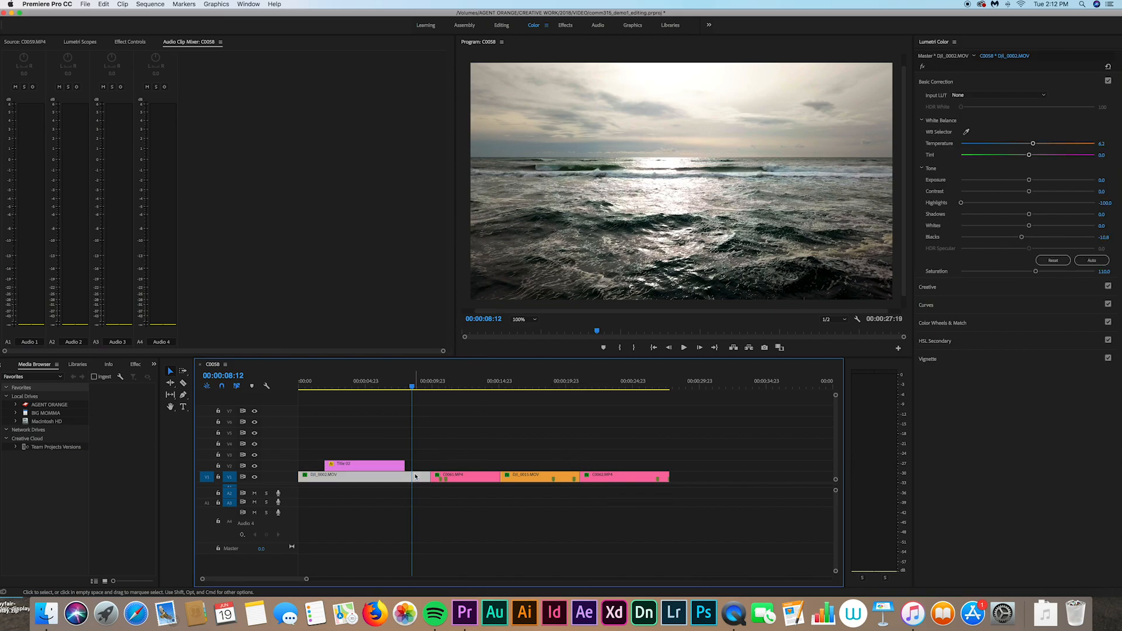
Step: Switch to the Editing workspace and check the Source and Effect Controls panels
click(501, 26)
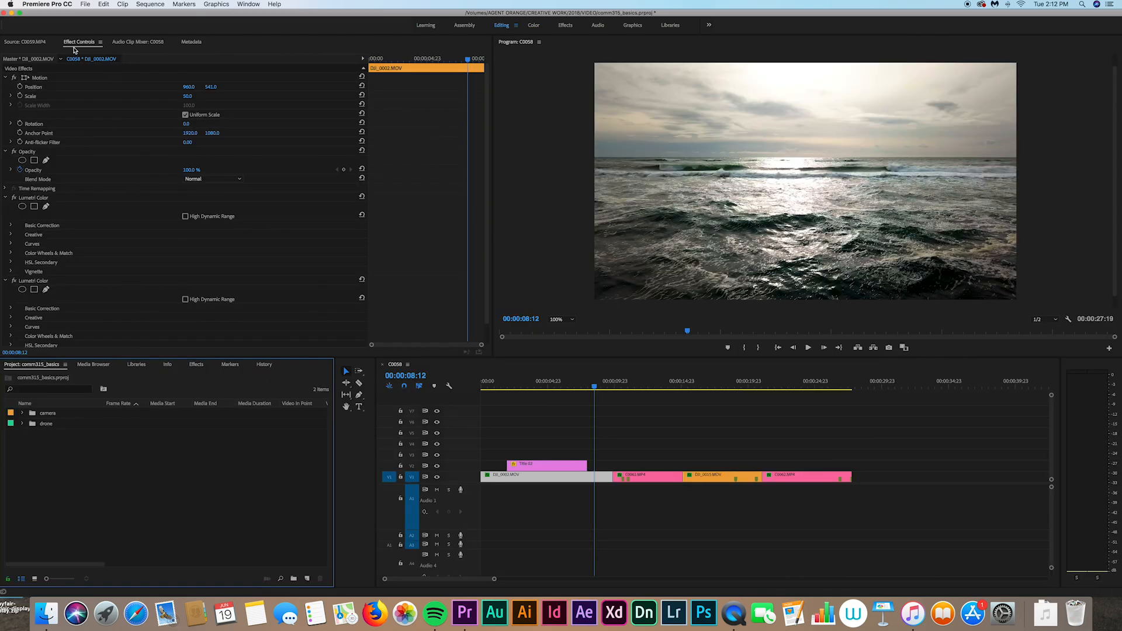
click(22, 42)
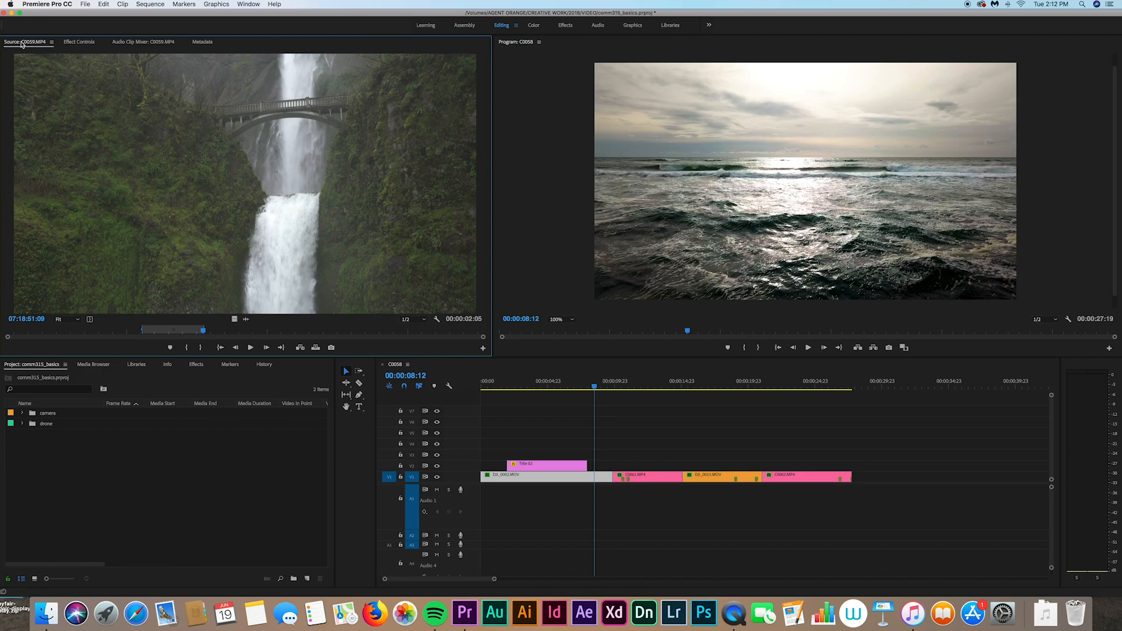
click(78, 42)
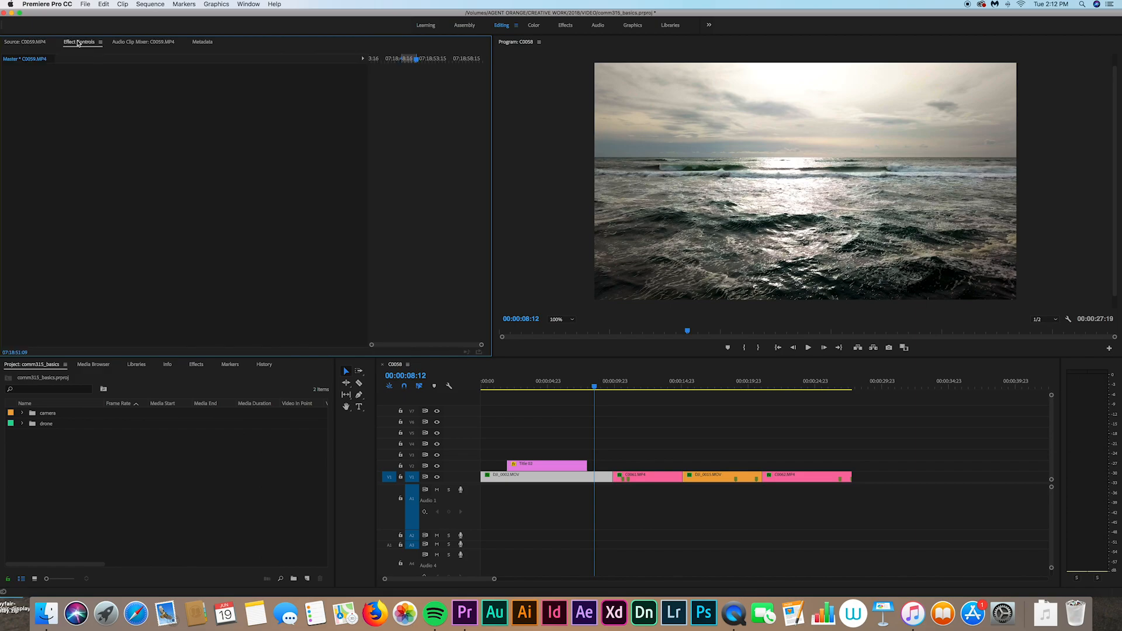
Step: Inspect DJI_0002.MOV's Motion properties, trying a position nudge and undoing it
click(605, 477)
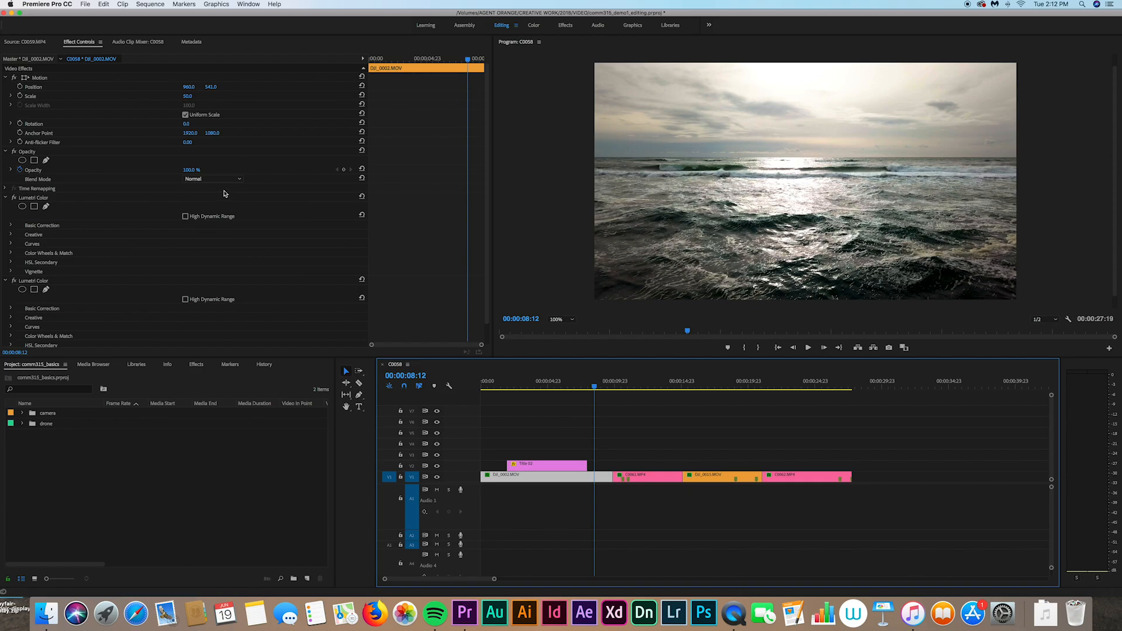
drag(211, 86, 187, 99)
key(super+z)
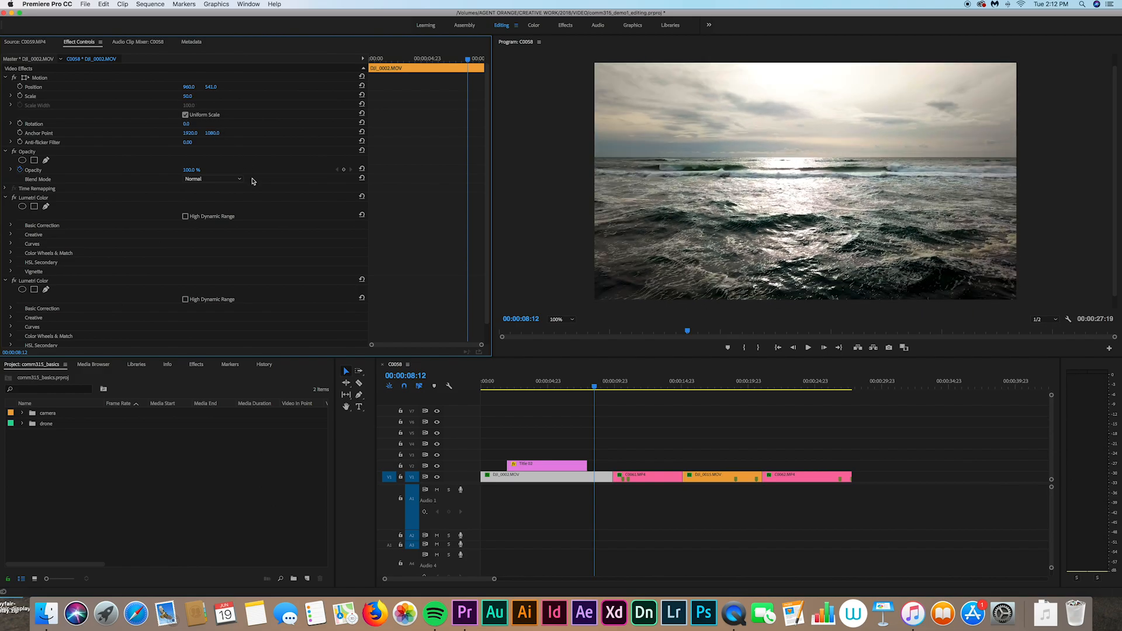
click(625, 420)
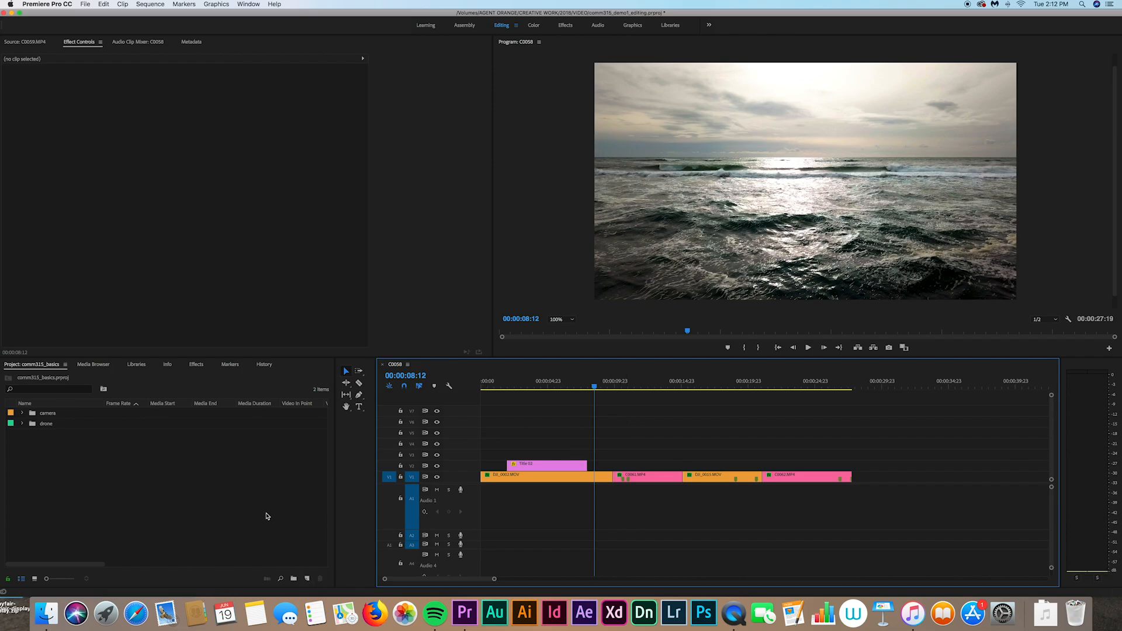
Step: Create a 1920×1080 adjustment layer, place it on V4 at the sequence start, and razor-split it
click(307, 579)
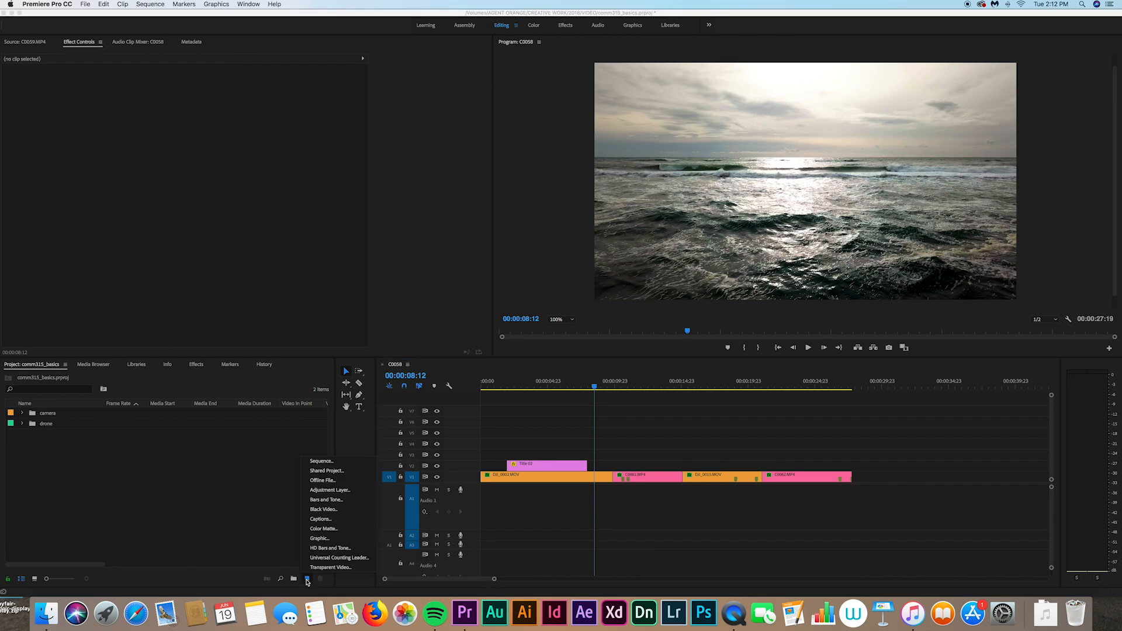
click(324, 491)
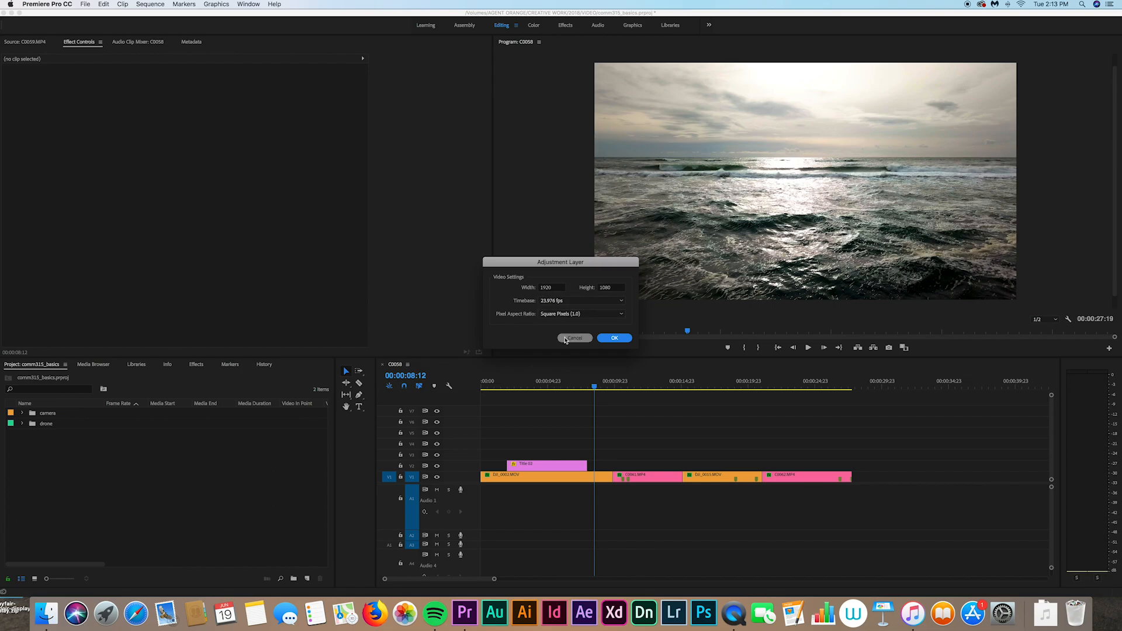
click(608, 339)
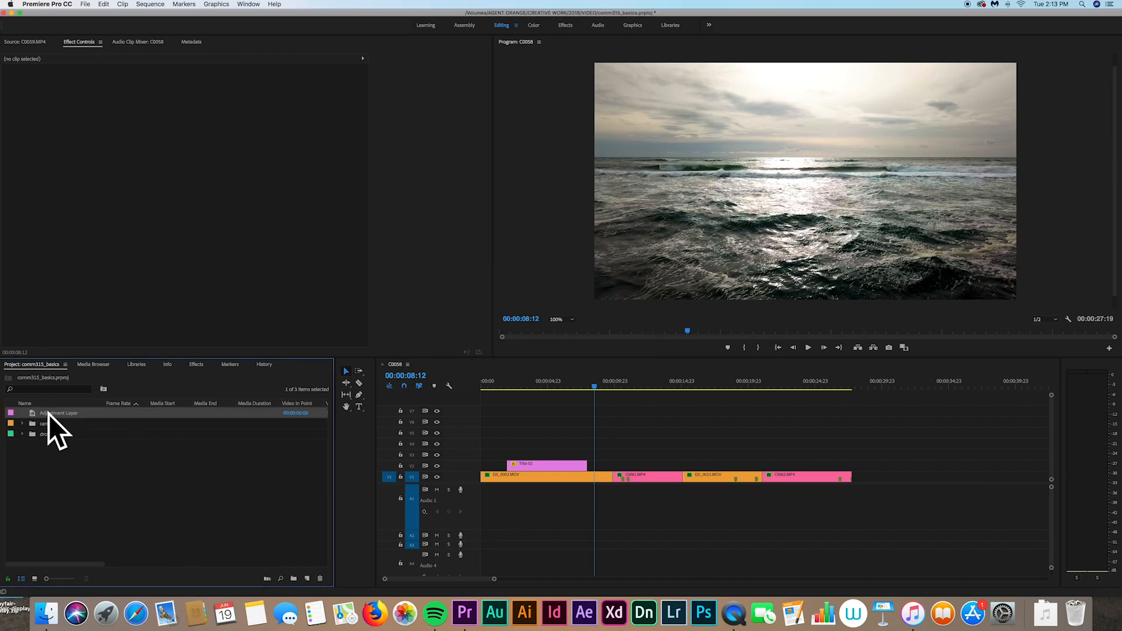
drag(33, 414, 484, 448)
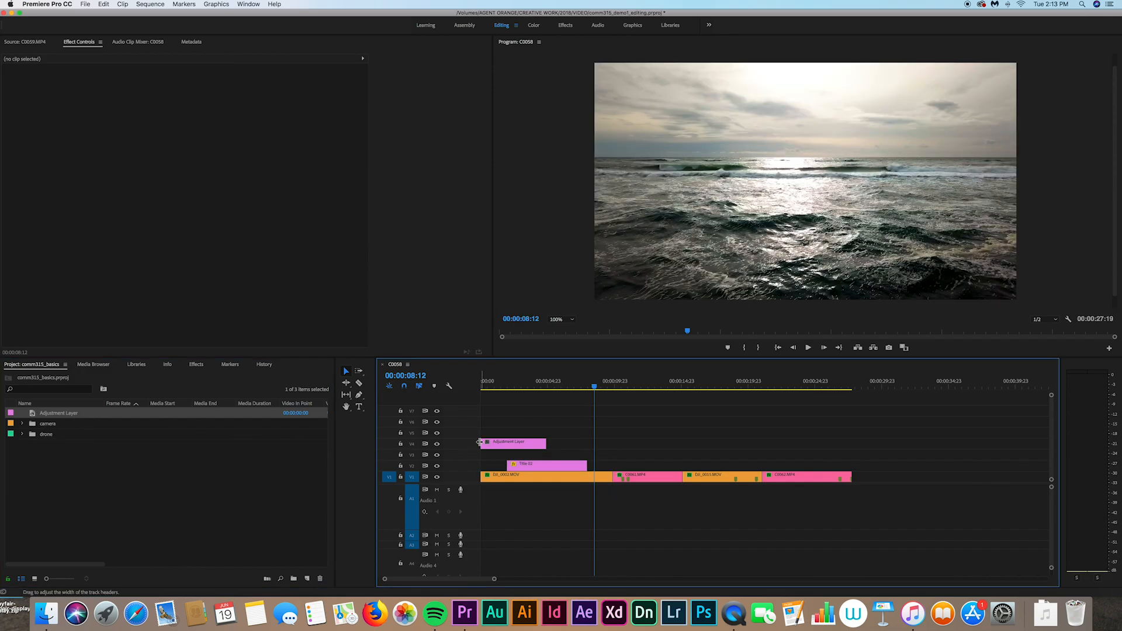
key(c)
click(527, 444)
Step: Undo the split and stretch the adjustment layer to the end of DJI_0002.MOV, around 00:00:09:23
key(v)
drag(540, 446, 570, 447)
key(super+z)
key(super+z)
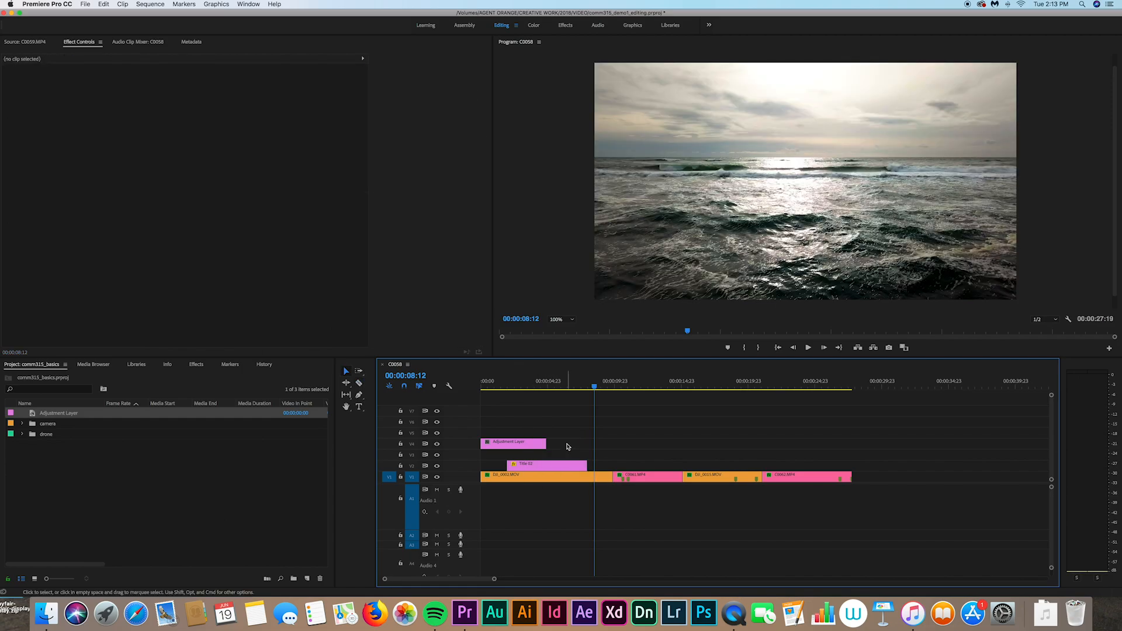
drag(545, 444, 612, 448)
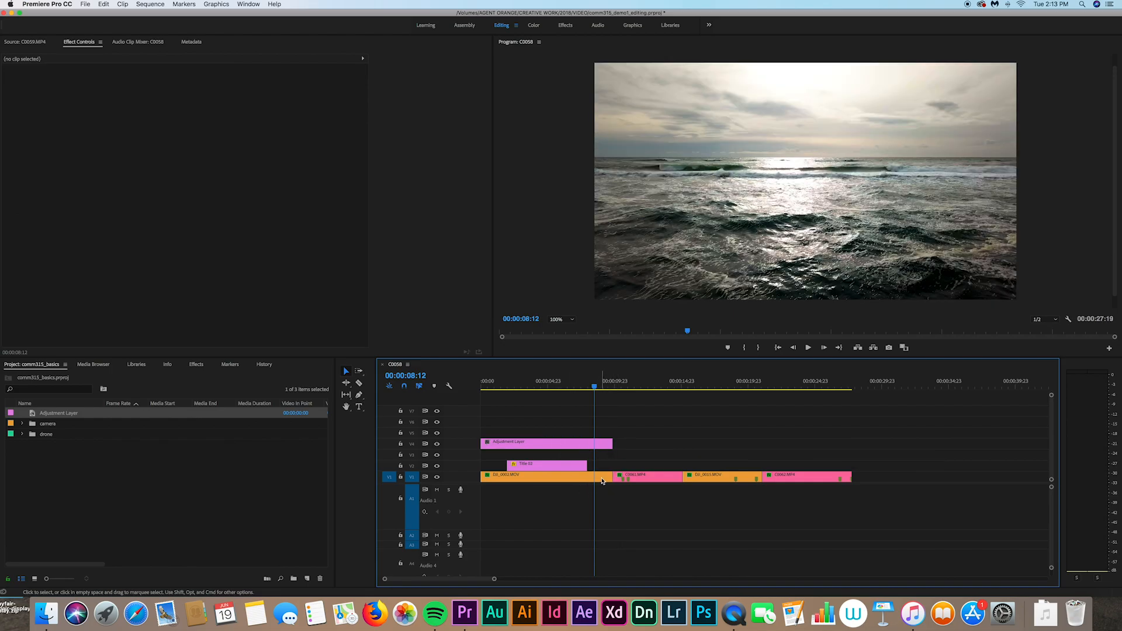
click(578, 444)
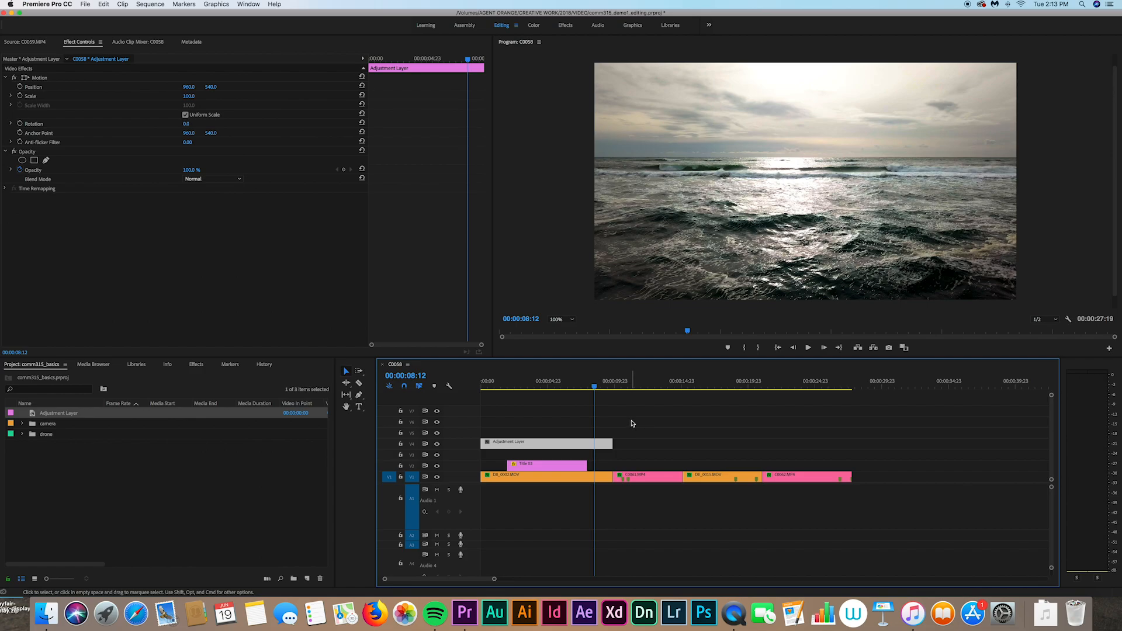
scroll(632, 423, right, 2)
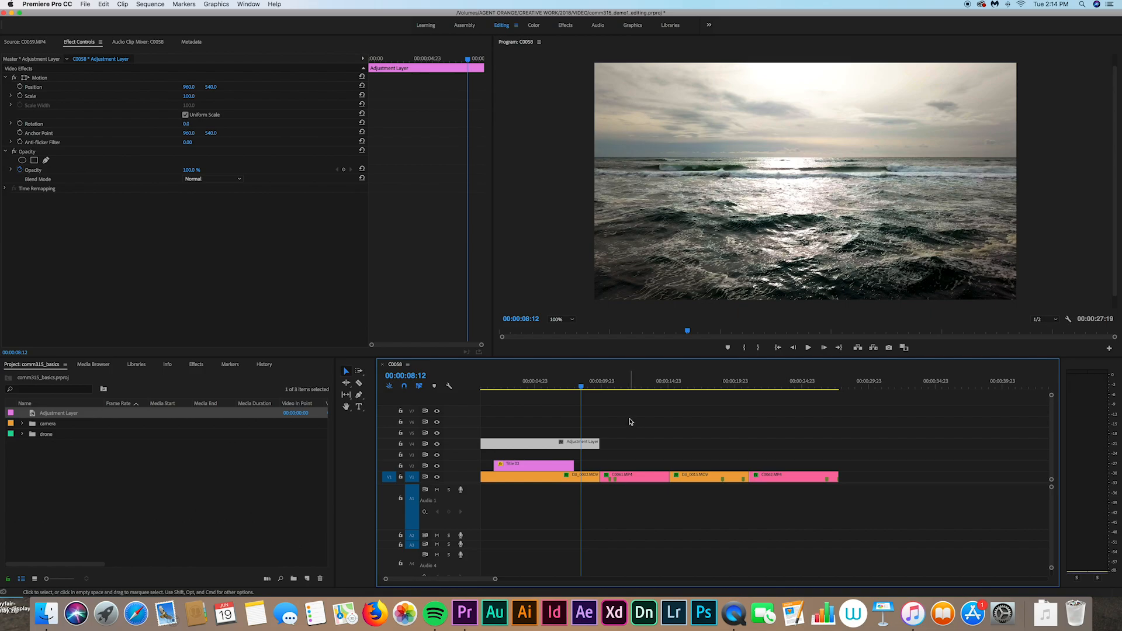
scroll(630, 421, left, 2)
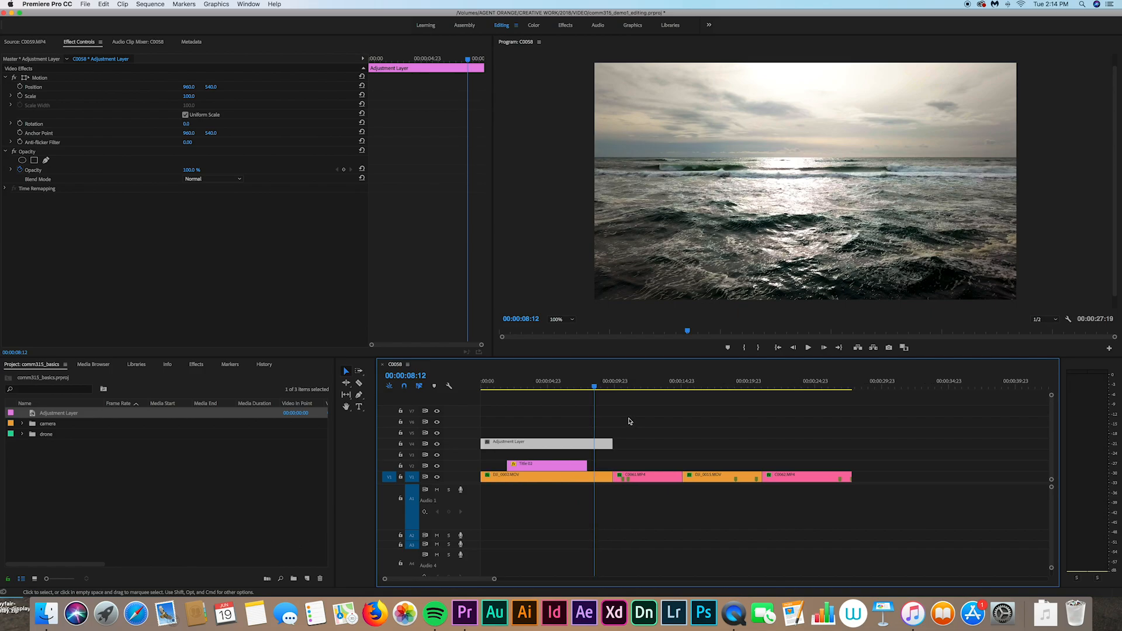
Step: Extend the adjustment layer's right edge to the sequence end over the final waterfall clip
drag(597, 386, 791, 408)
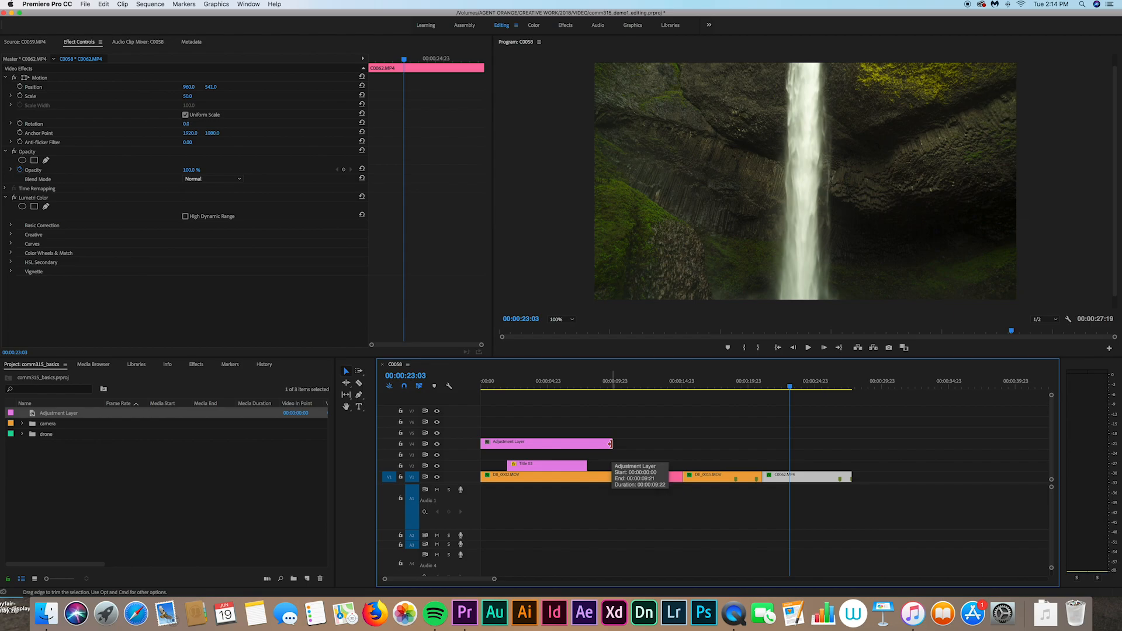
drag(611, 443, 851, 448)
click(710, 432)
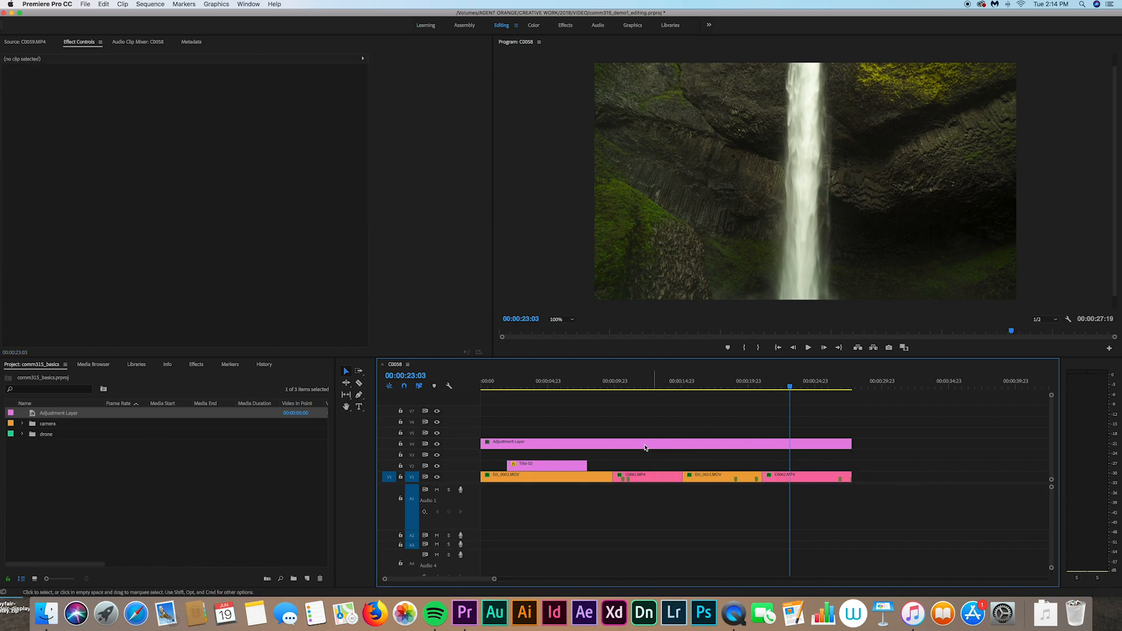
Step: Rearrange the tracks so C0062.MP4 sits back on V1 right after the previous clip
drag(648, 446, 649, 457)
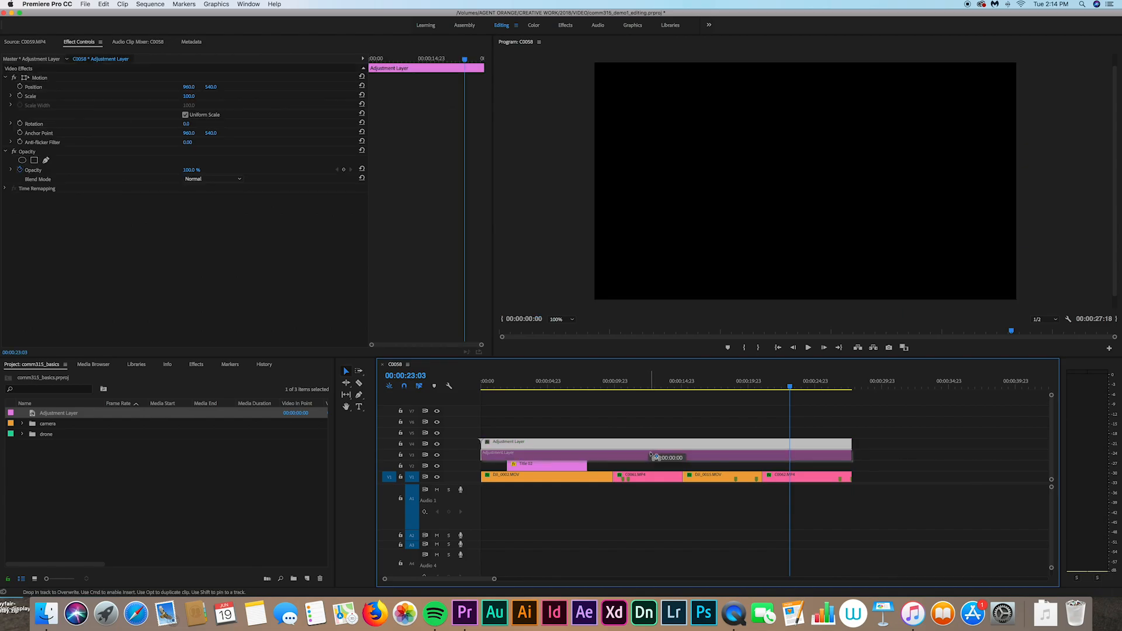
drag(827, 478, 828, 444)
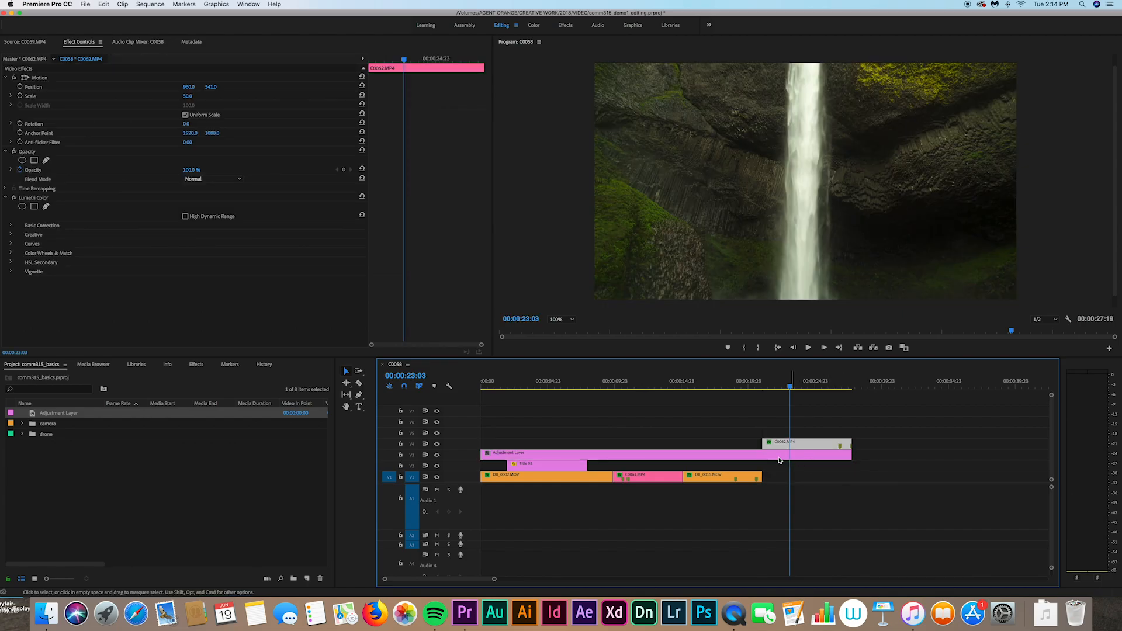
click(718, 458)
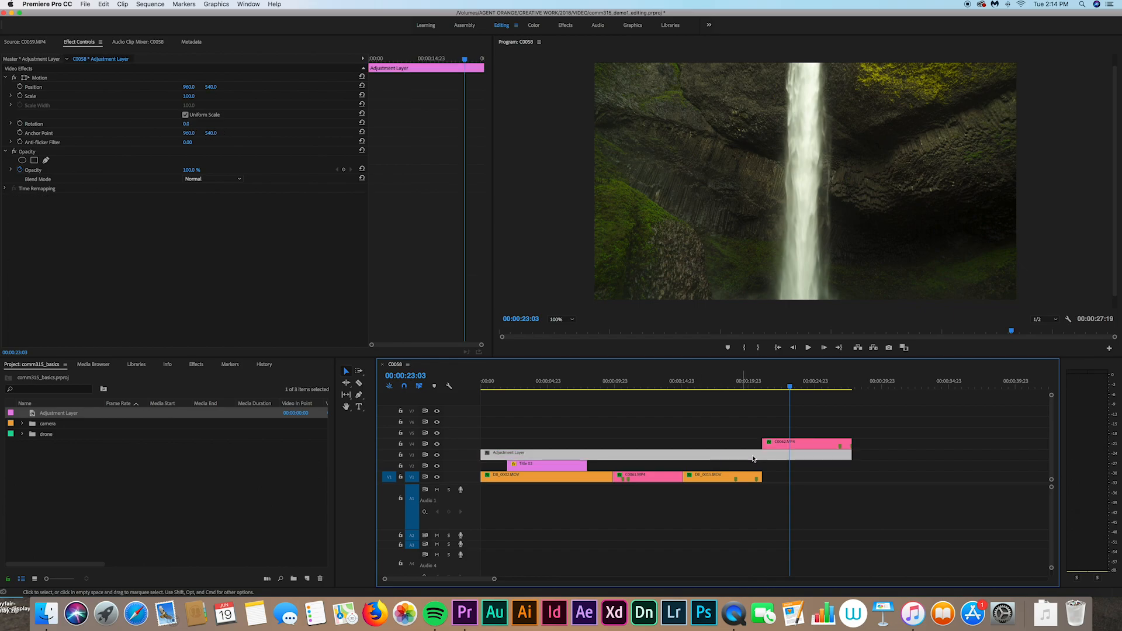
click(804, 446)
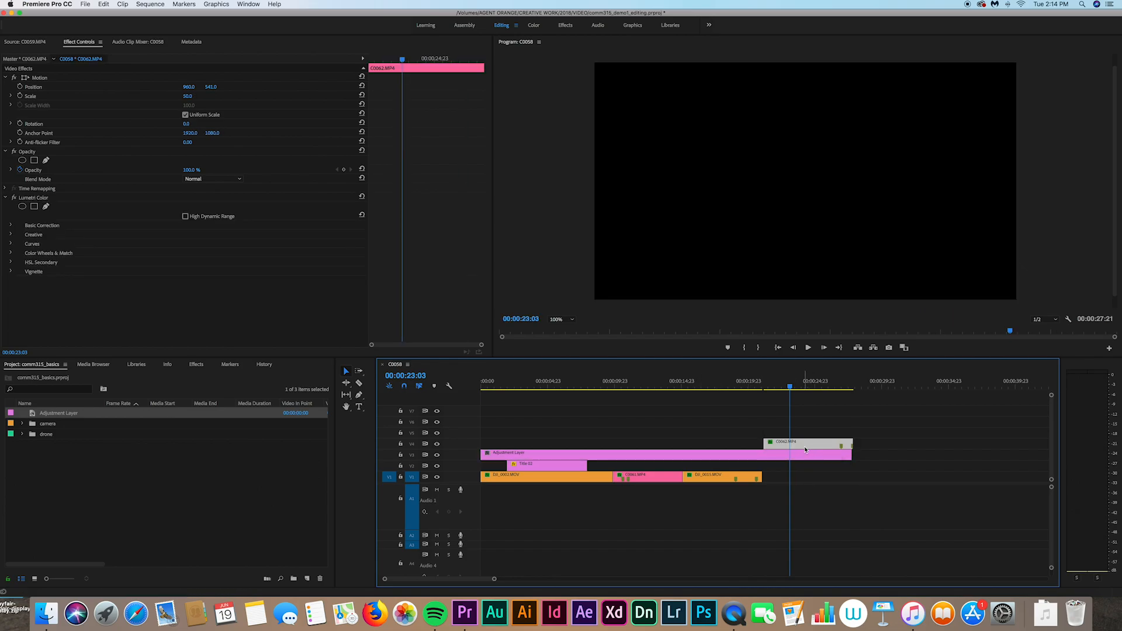
drag(804, 446, 755, 448)
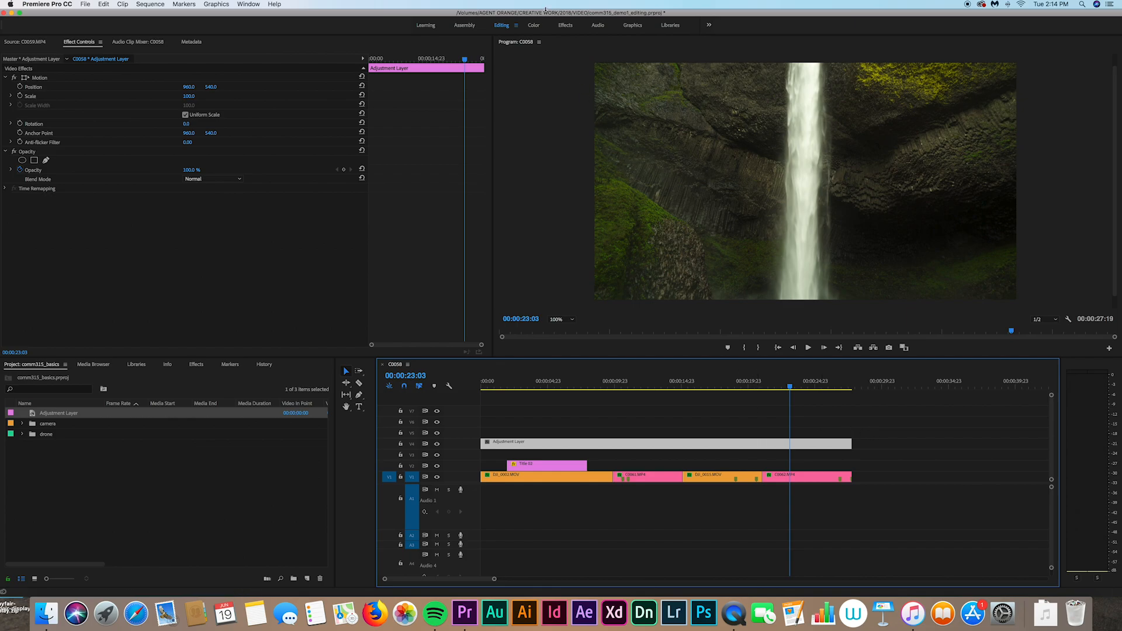
click(534, 26)
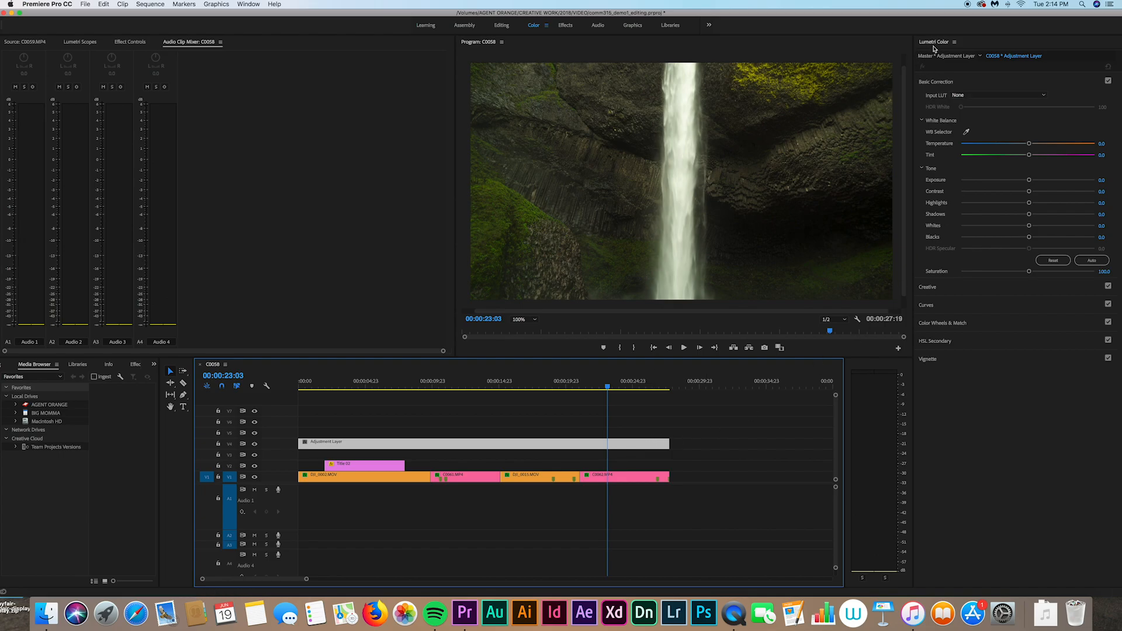
Step: Select the adjustment layer and choose Browse… from Lumetri's Input LUT list
click(927, 83)
click(928, 84)
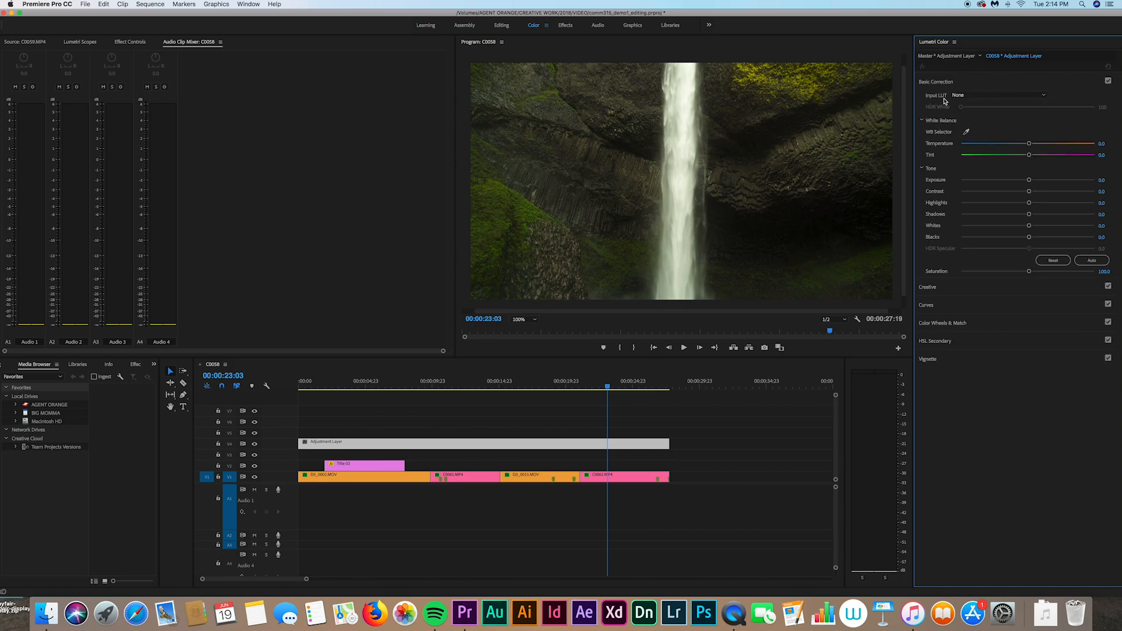
click(663, 463)
click(640, 448)
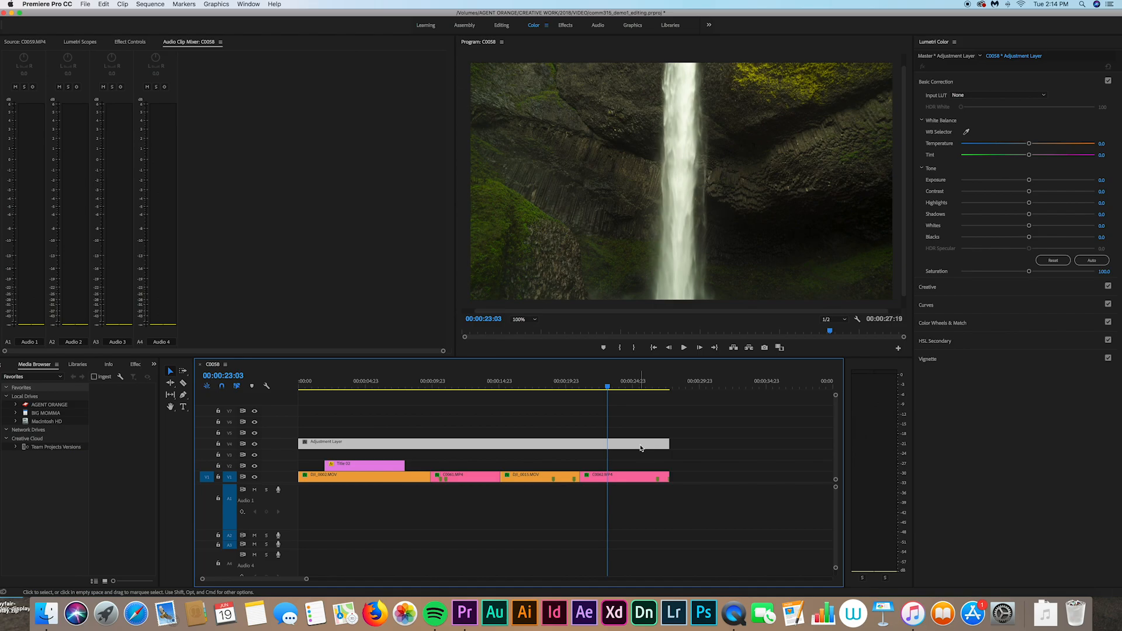
click(1044, 96)
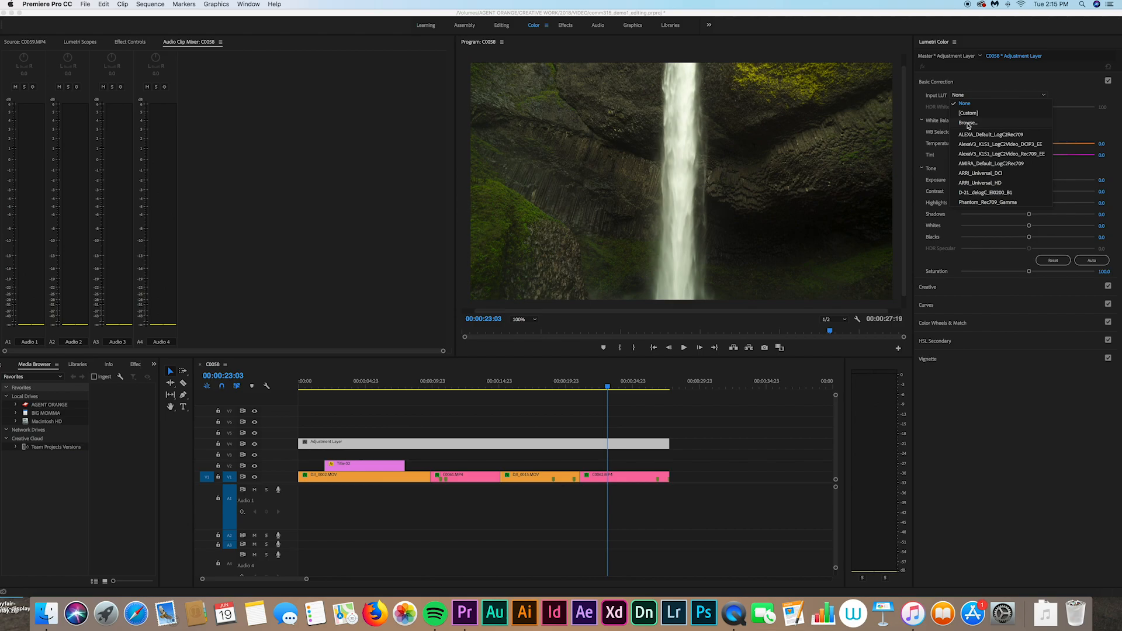
click(968, 124)
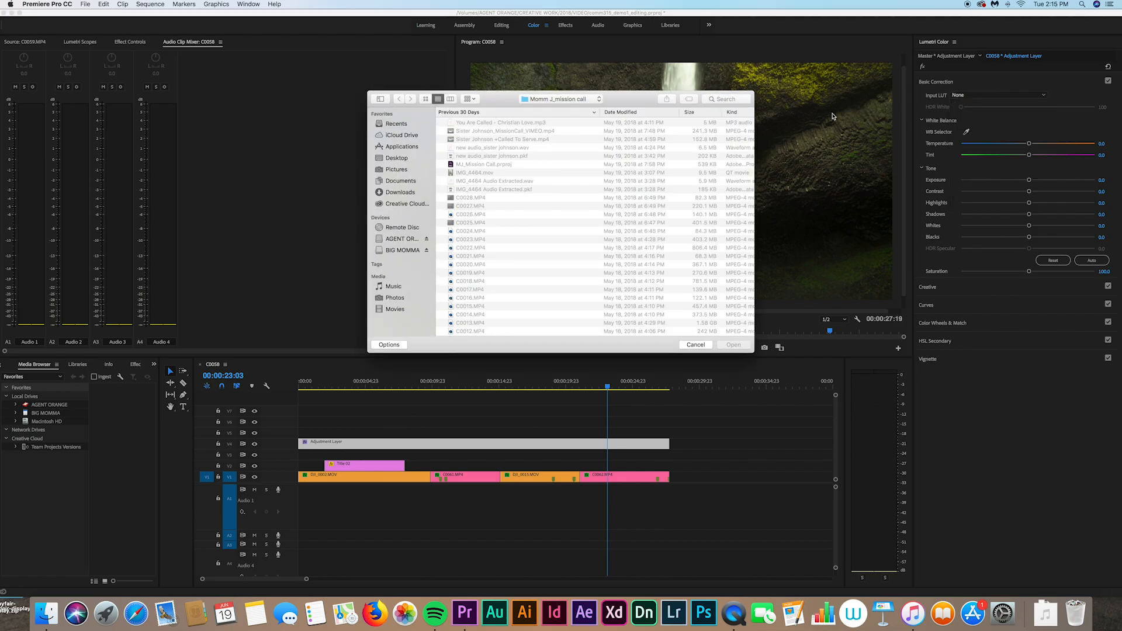
Step: Load Black Eye_2.AF2I2838.cube from PRESET/LUTS > PM_luts as the adjustment layer's input LUT
click(733, 99)
text(lut)
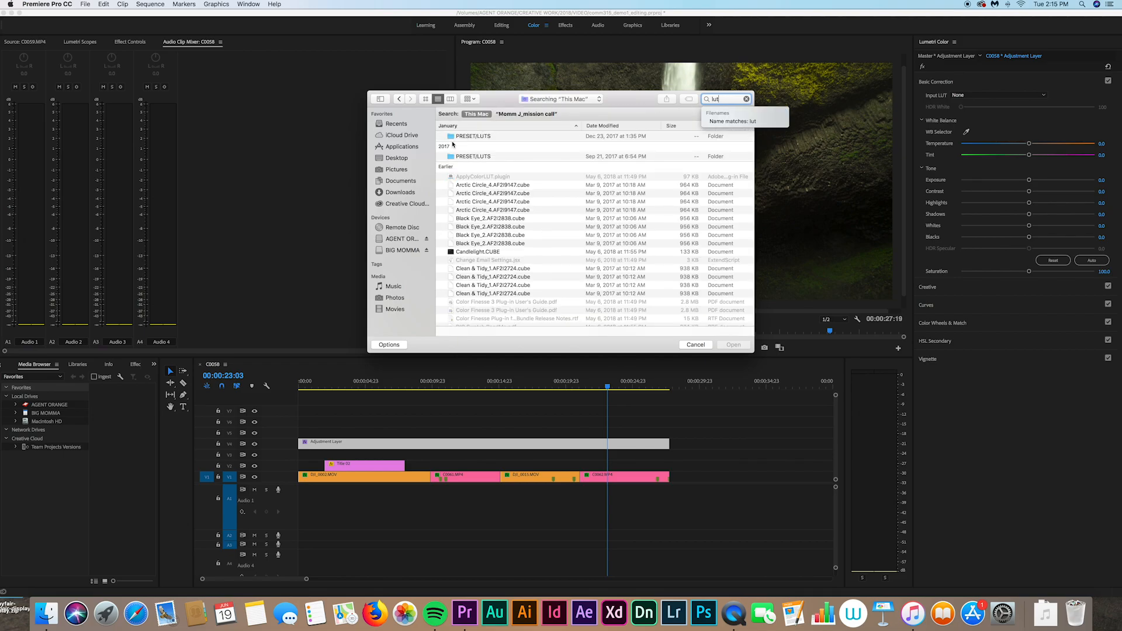
double_click(457, 136)
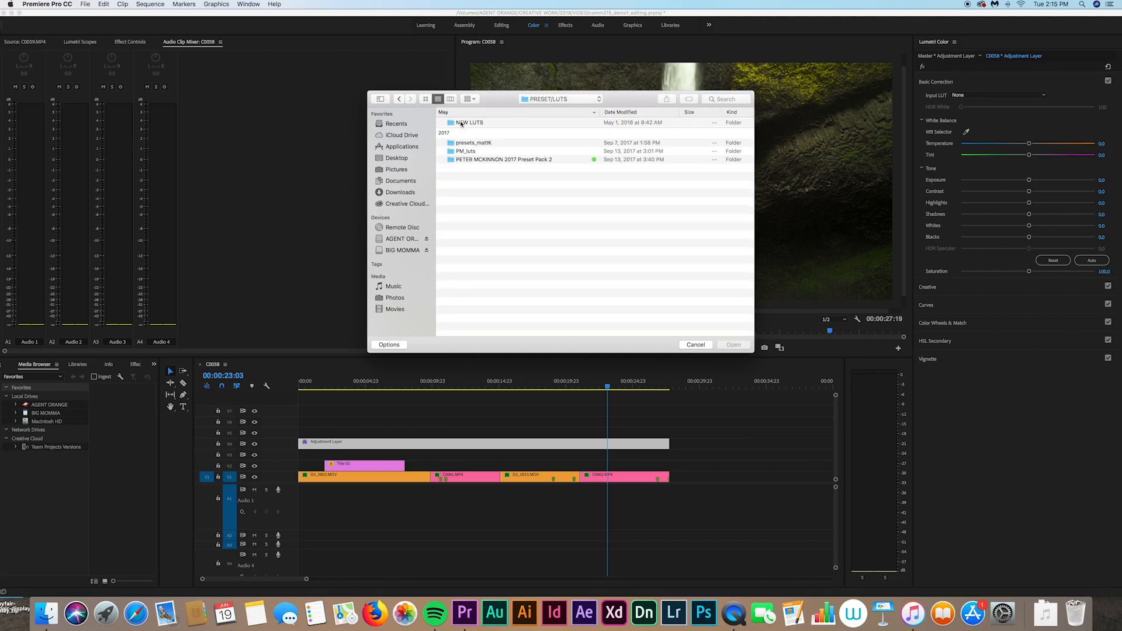
double_click(464, 152)
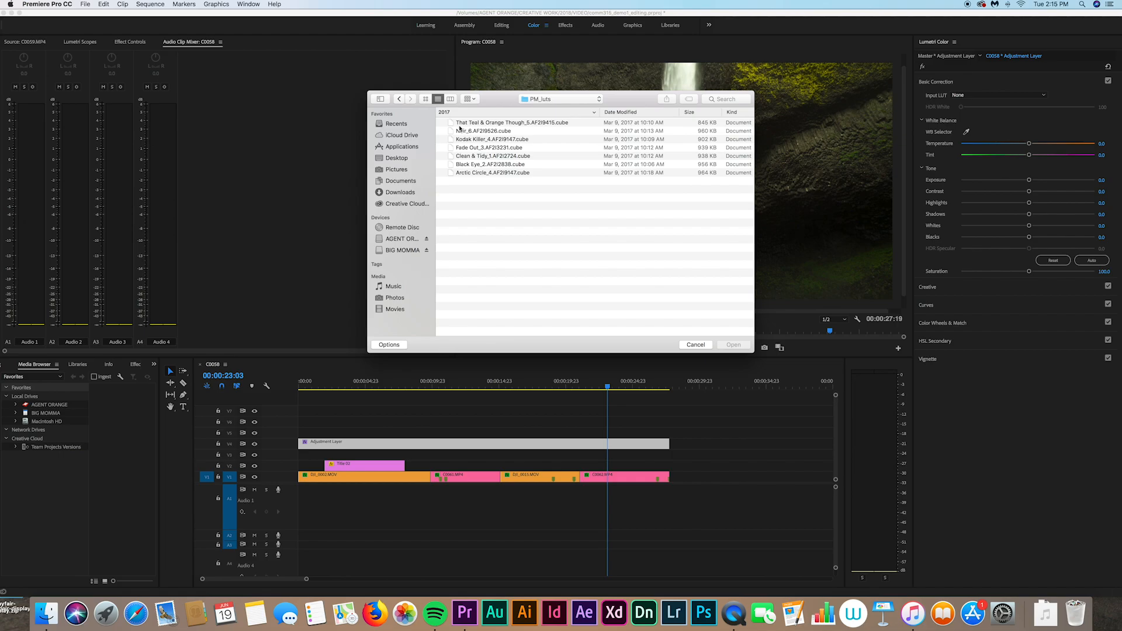
click(462, 172)
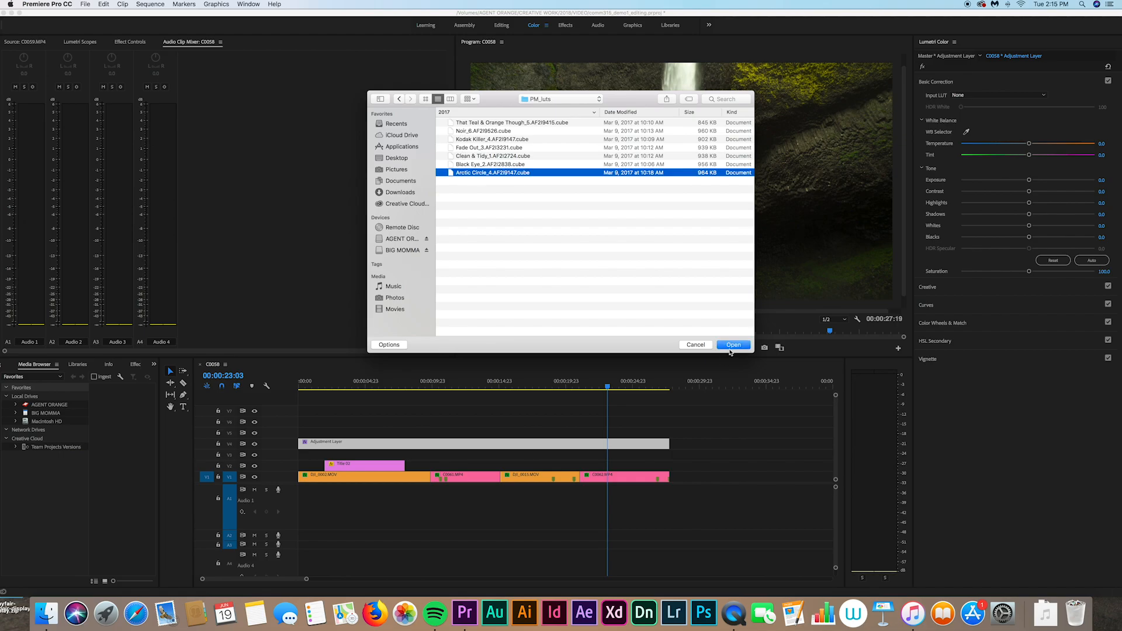
click(451, 164)
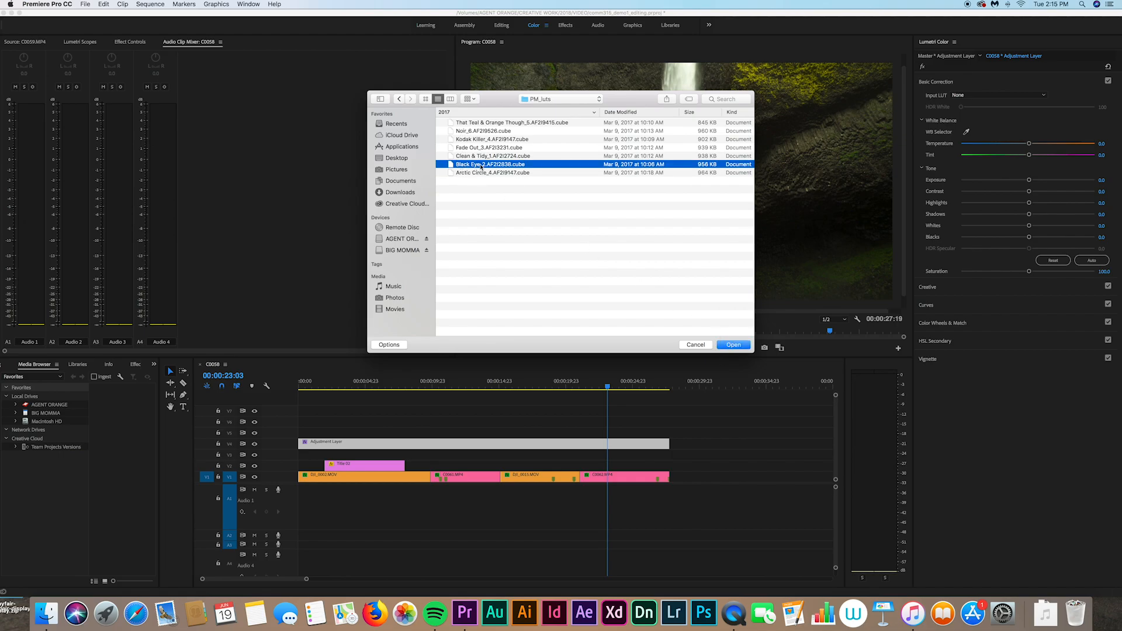
click(738, 345)
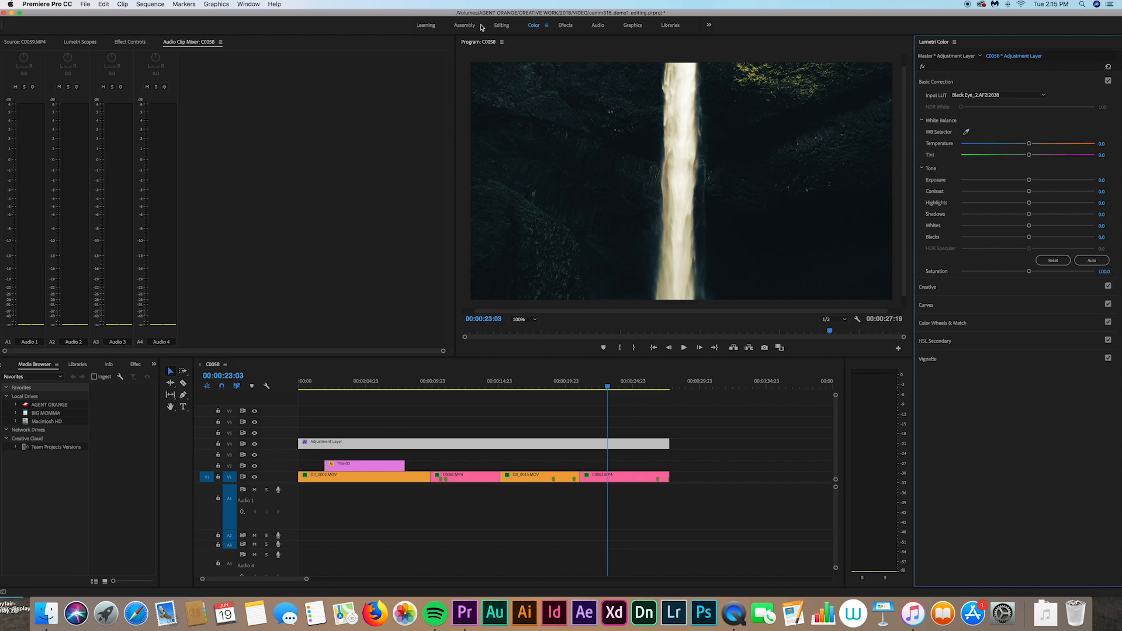
Step: In the Editing workspace, scrub the adjustment layer's Opacity down to 0%, then up to 17%
click(501, 26)
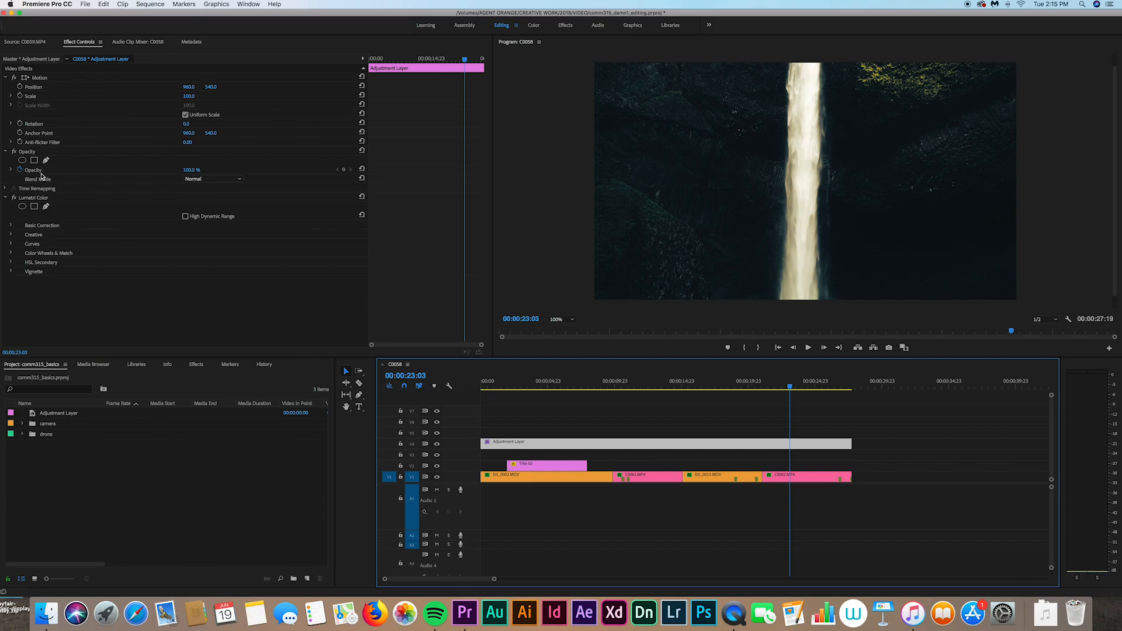
click(190, 173)
drag(189, 173, 131, 173)
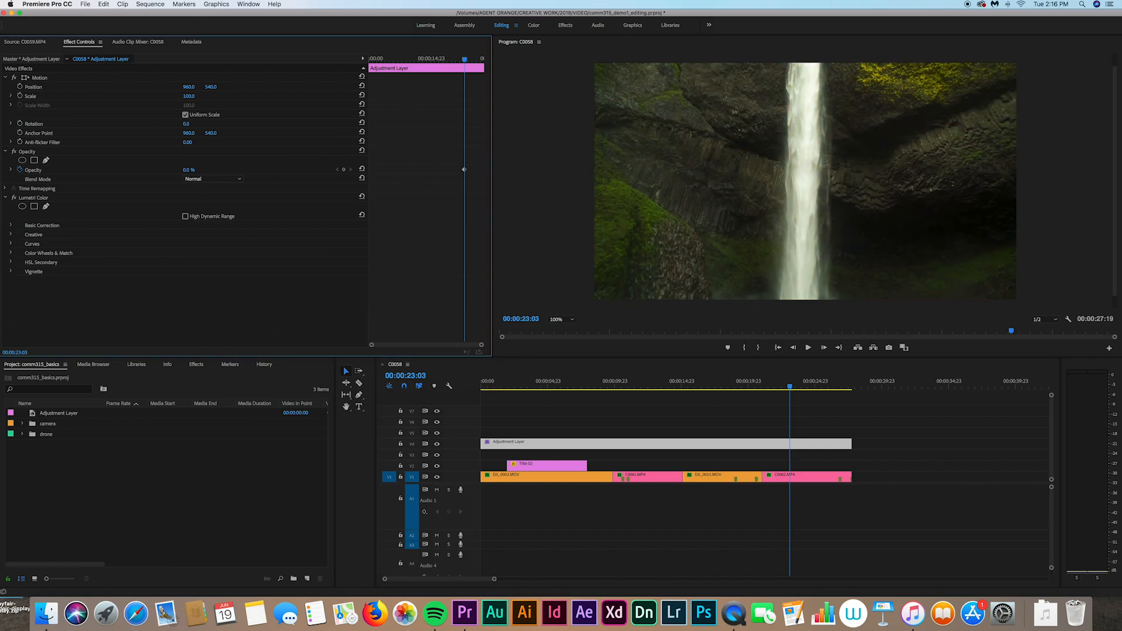
drag(131, 173, 140, 173)
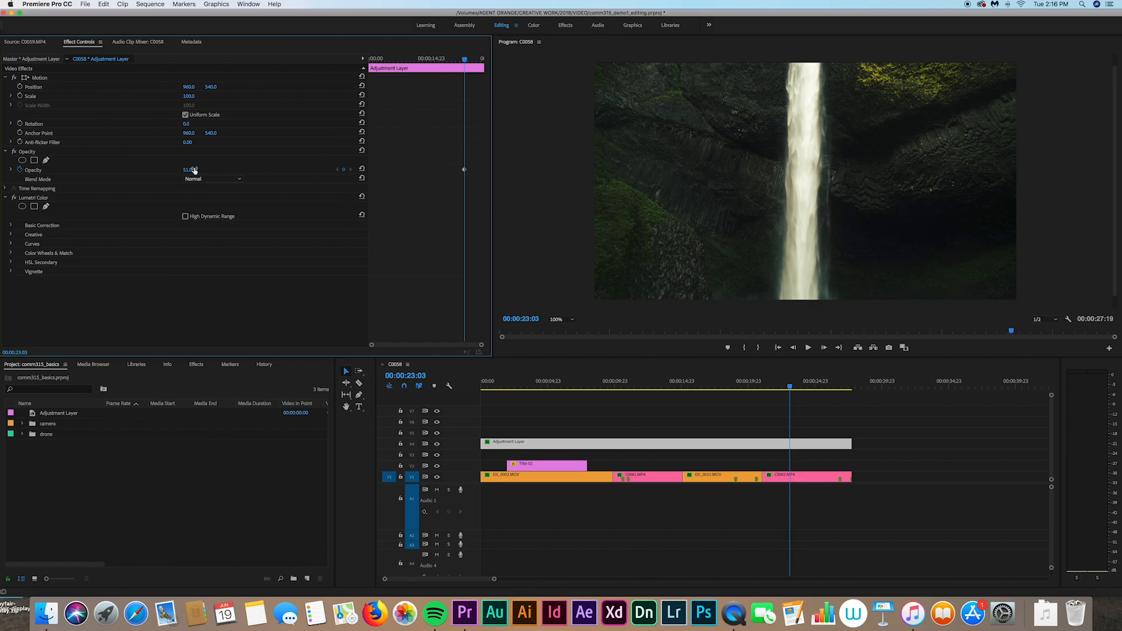
click(870, 409)
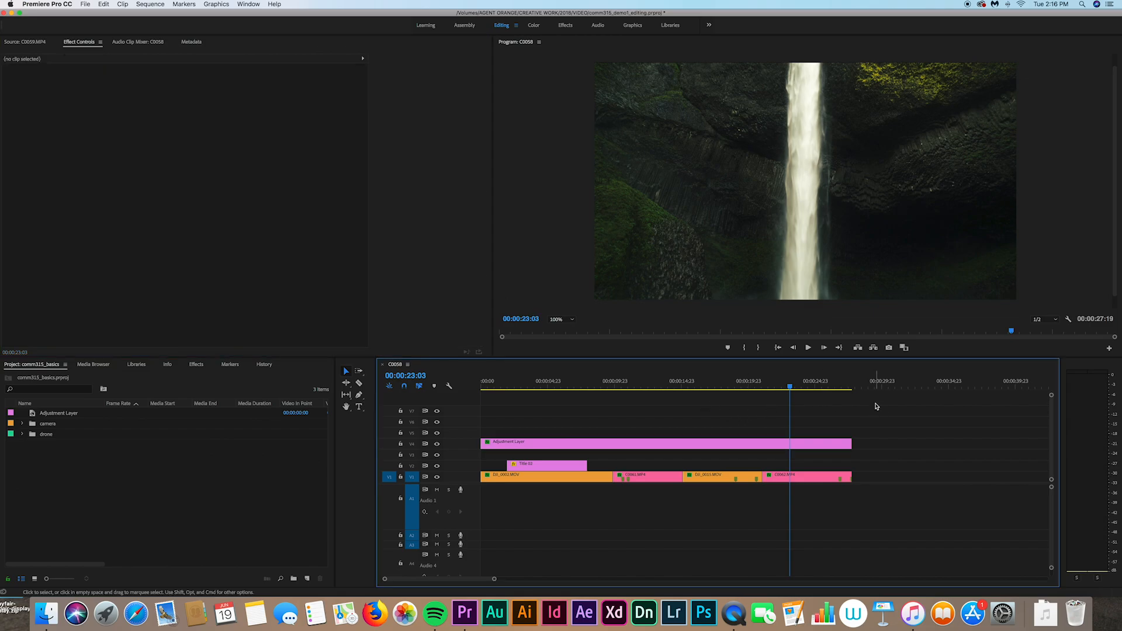
Step: Scrub the playhead across the sea-stack, forest and ocean shots to review the grade
drag(789, 387, 720, 391)
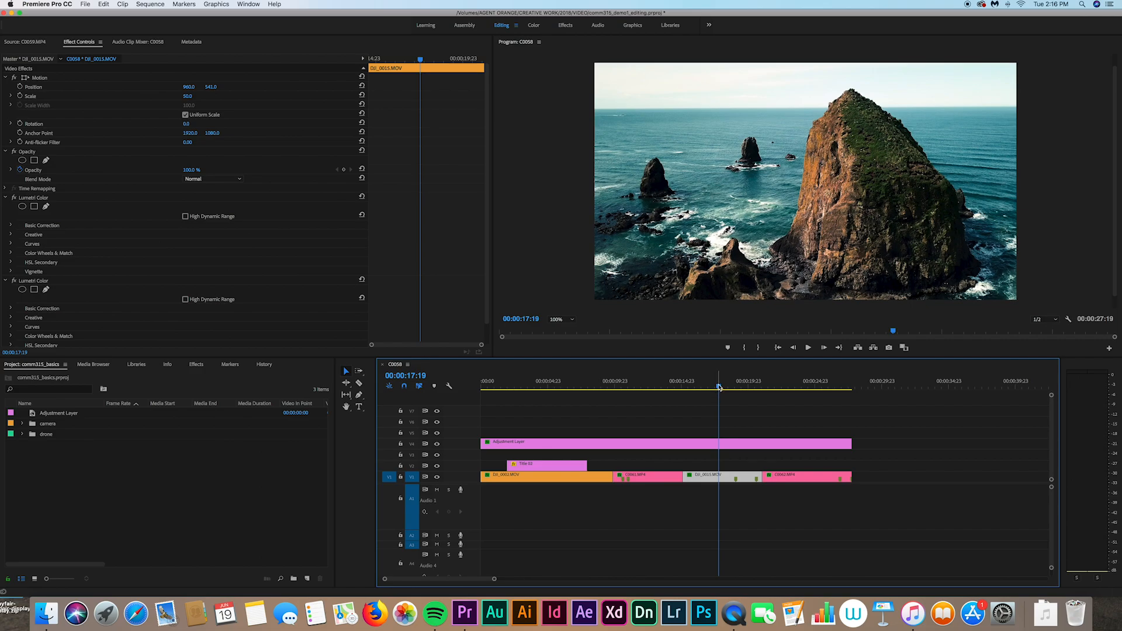
drag(717, 386, 670, 388)
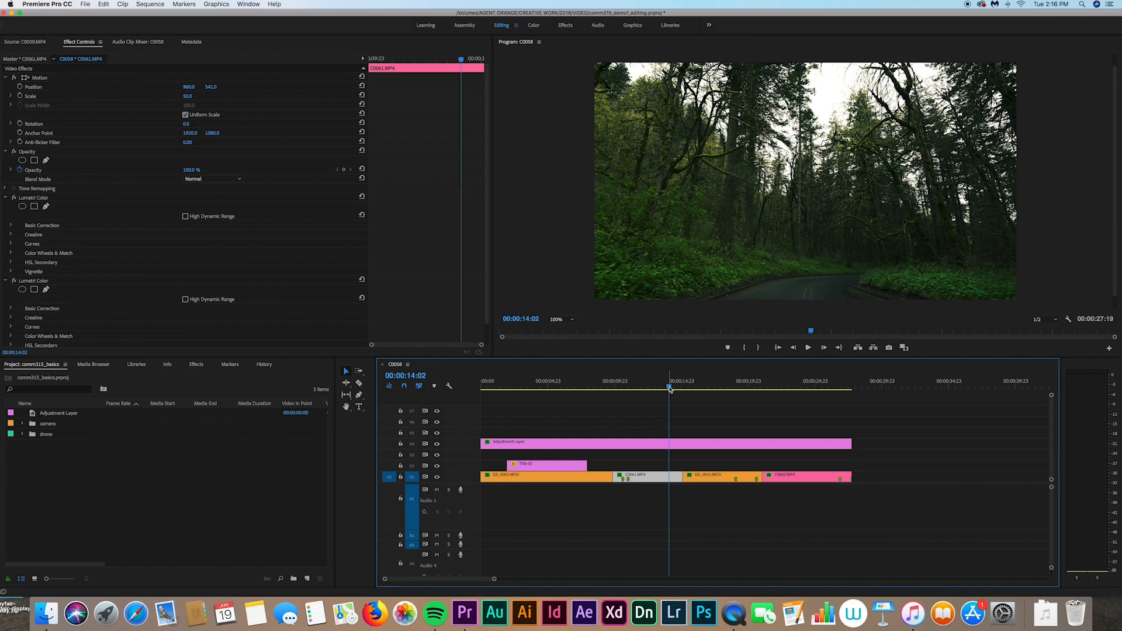
drag(670, 388, 607, 389)
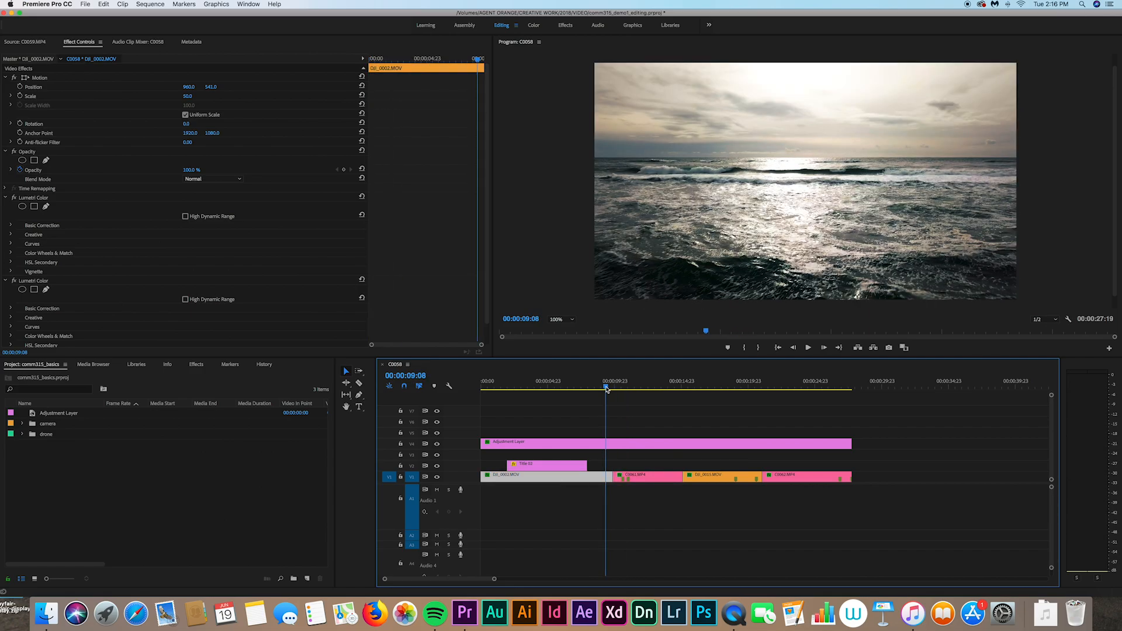
drag(606, 390, 800, 396)
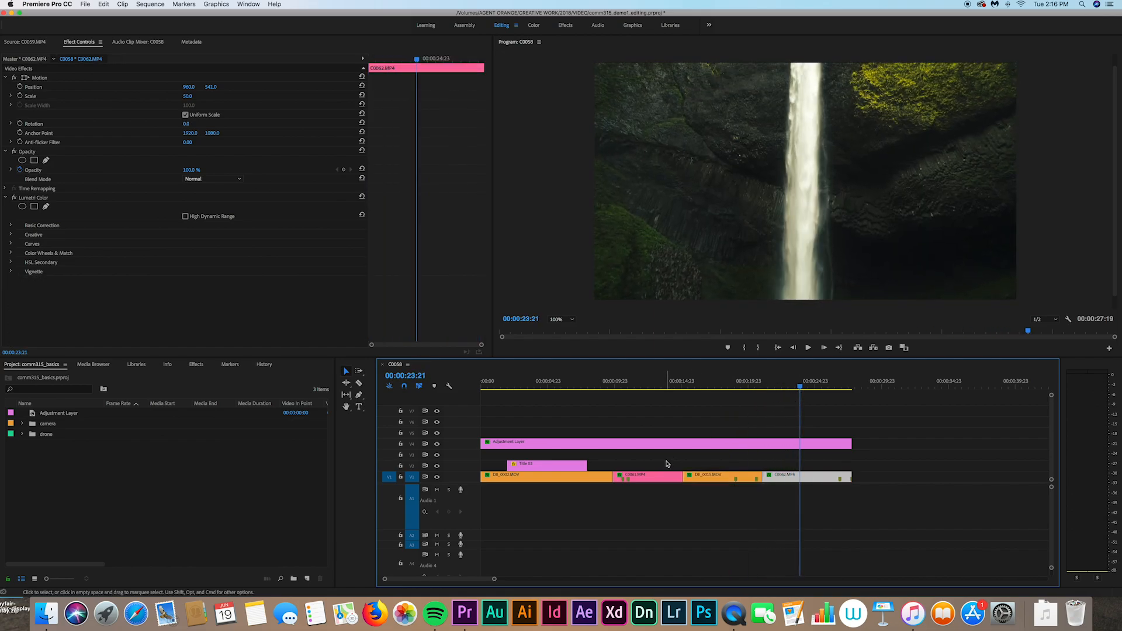
Step: Inspect the Adjustment Layer and DJI_0015.MOV settings, parking the playhead at 00:00:18:18
click(767, 443)
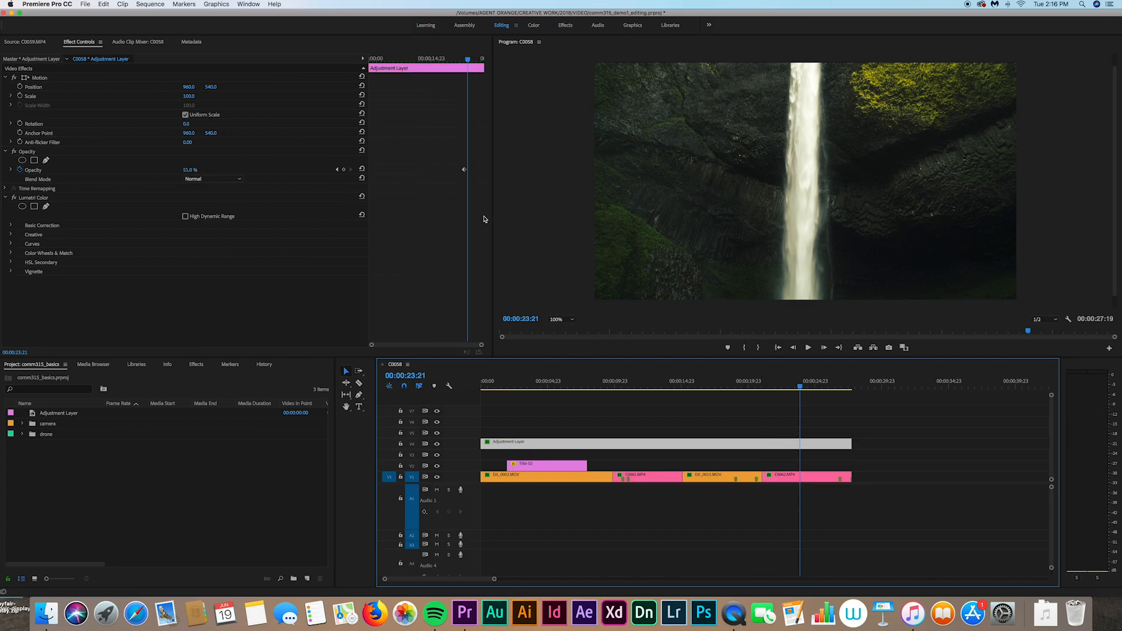
click(886, 437)
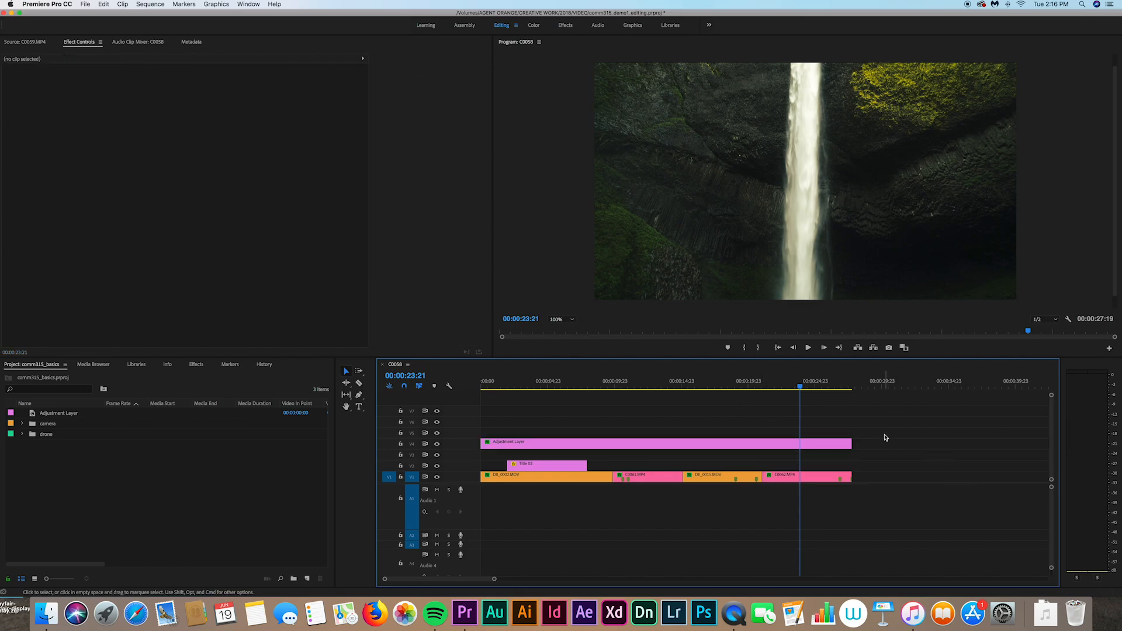
click(782, 446)
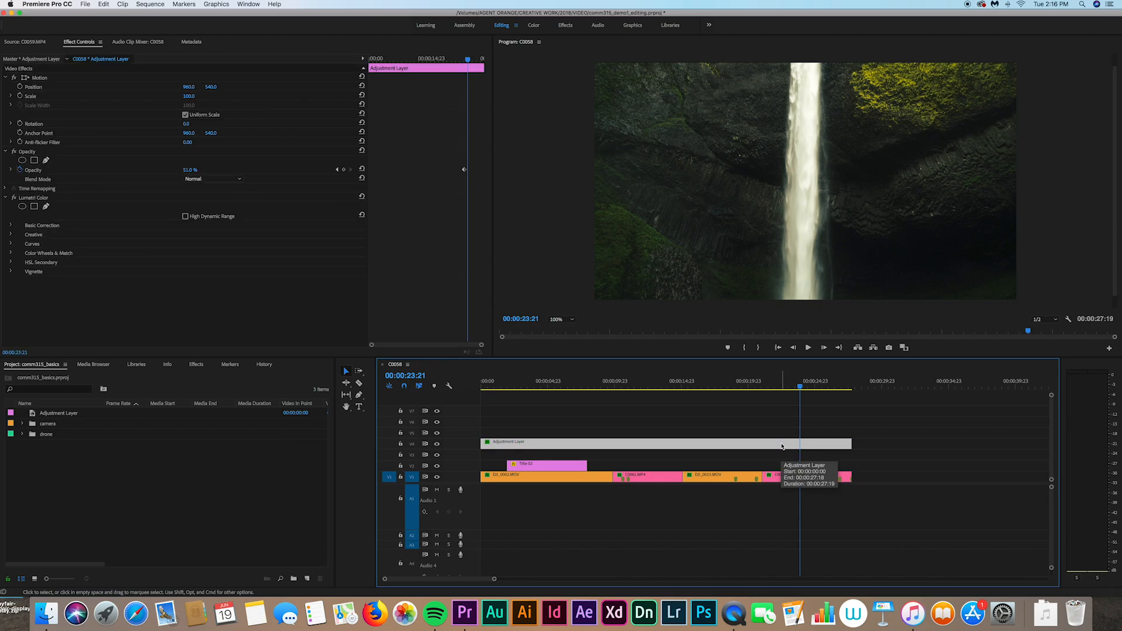
click(732, 387)
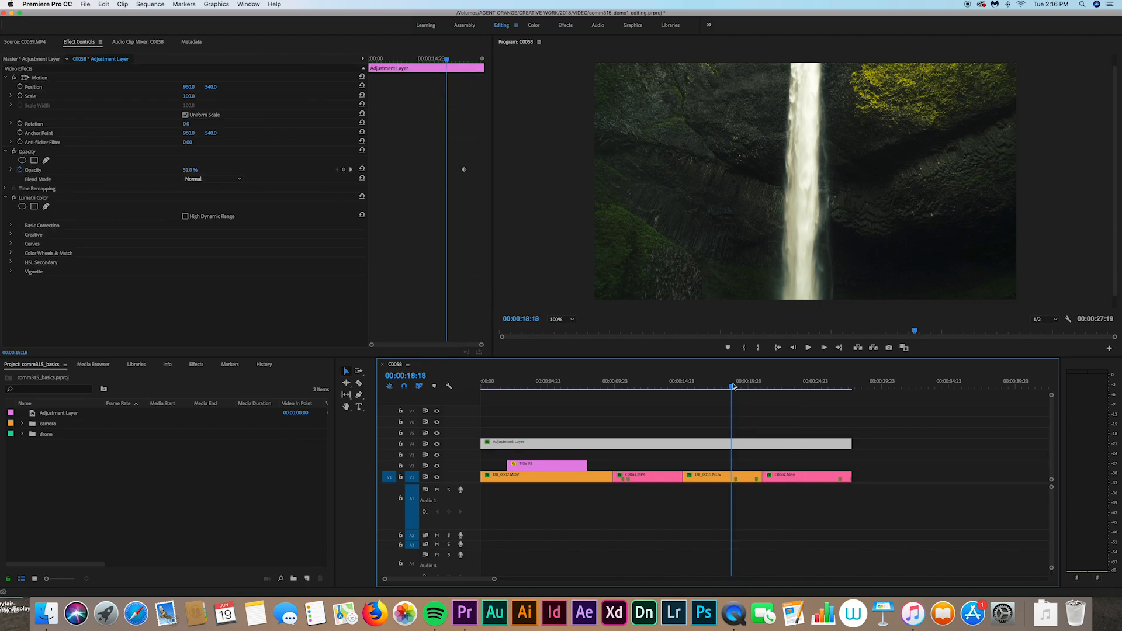
click(721, 481)
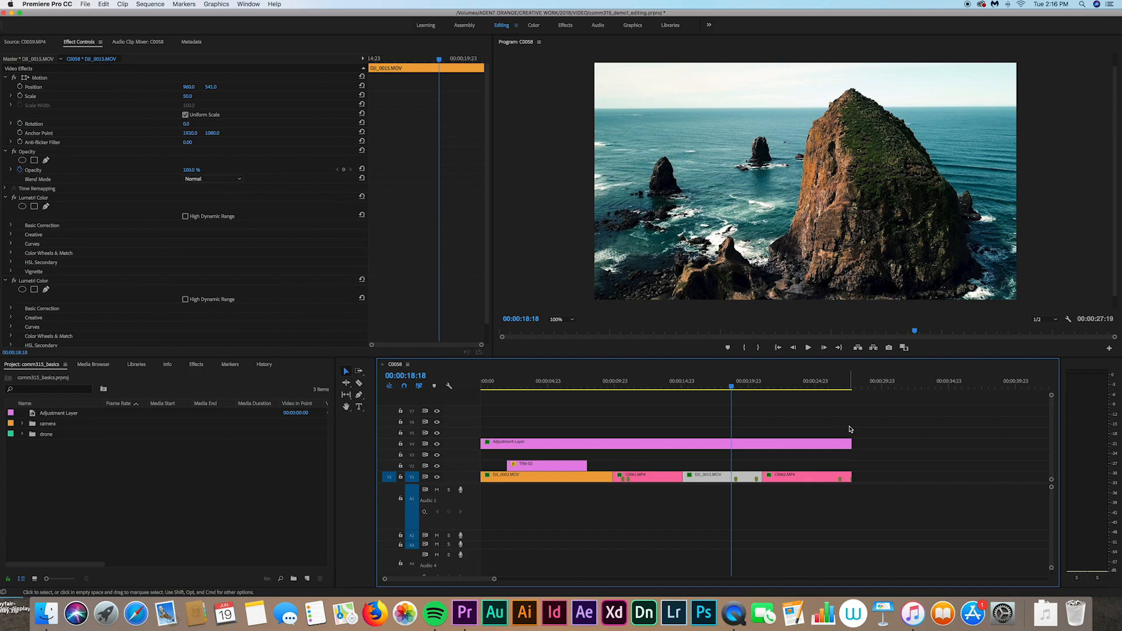
click(820, 447)
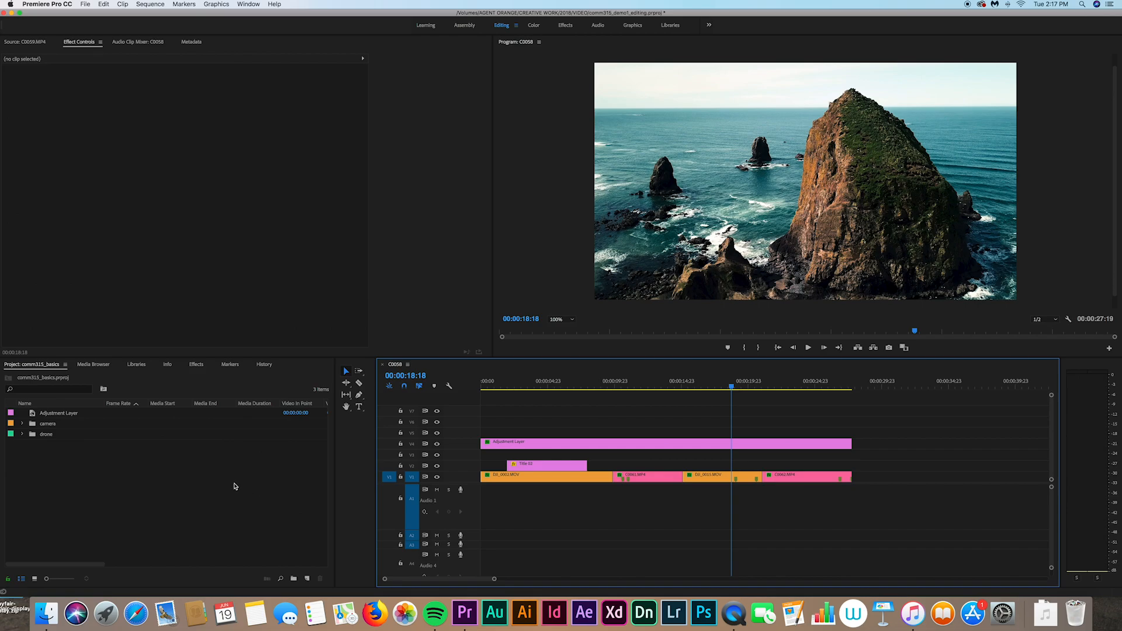
Step: Place a second Adjustment Layer on V5 at the start and stretch it to the sequence end
click(44, 416)
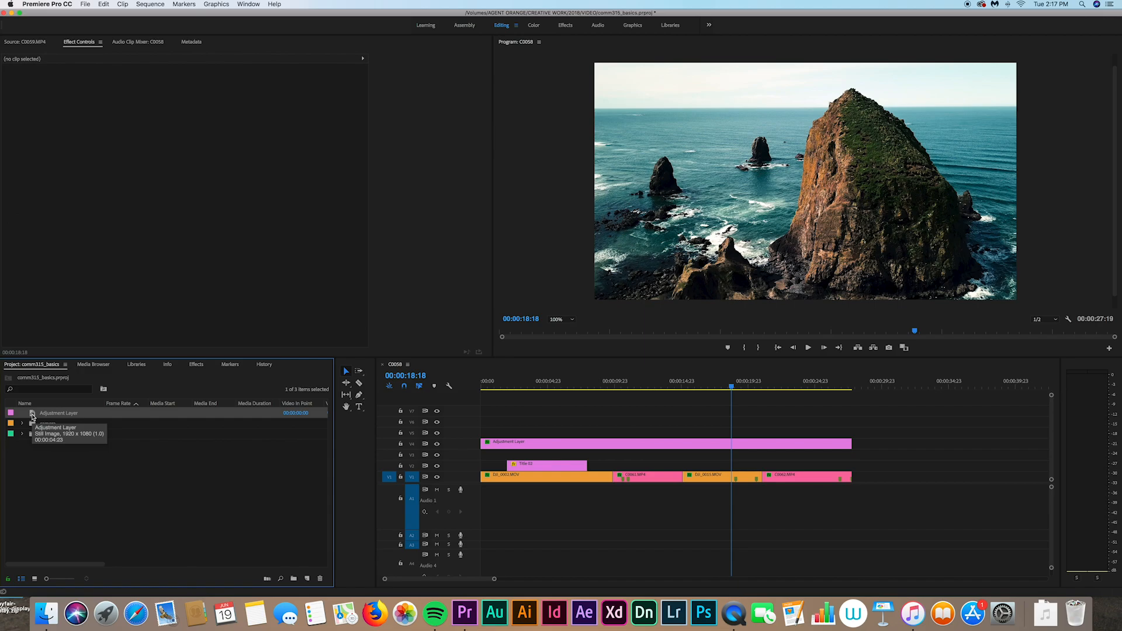
drag(32, 416, 486, 436)
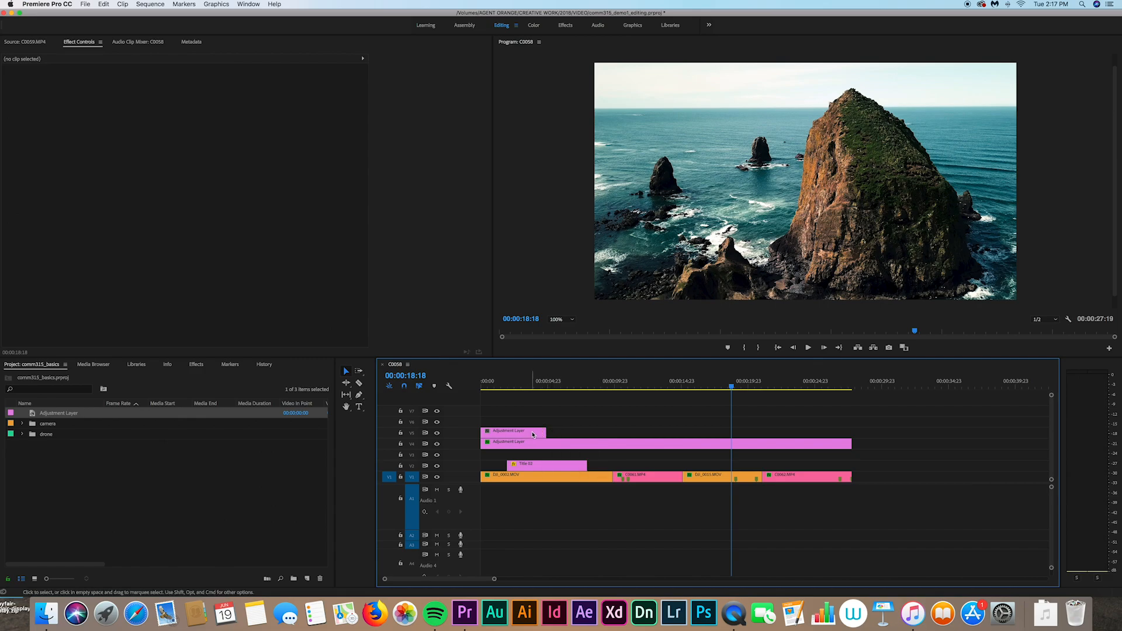
drag(546, 432, 851, 421)
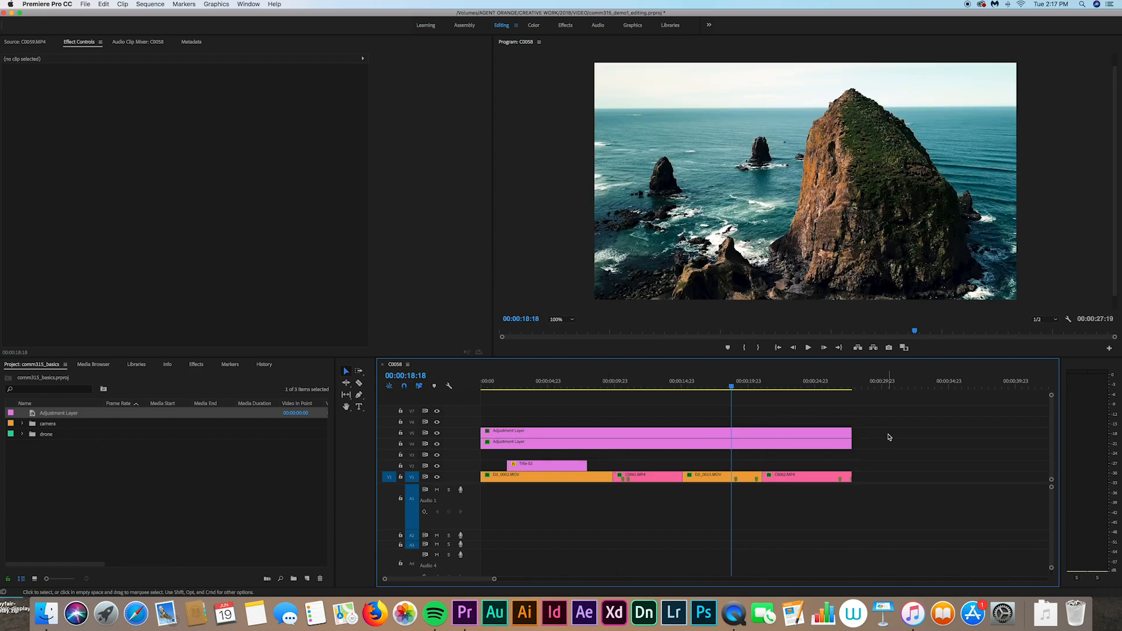
click(792, 435)
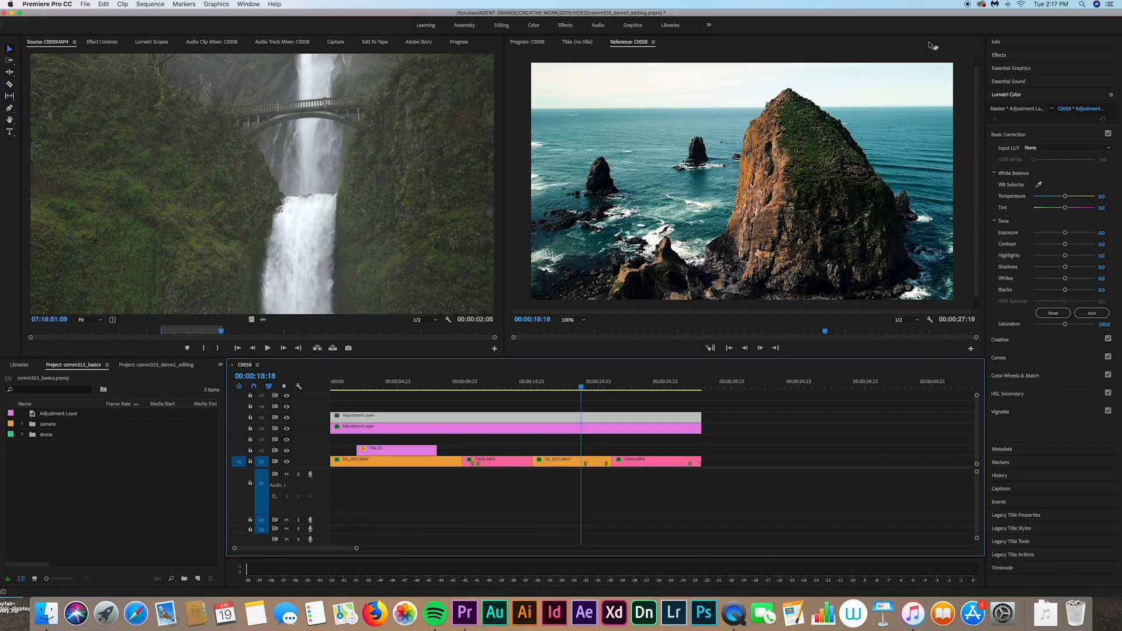
Step: Search the Effects panel for 'crop' and apply the Crop effect to the upper Adjustment Layer
click(999, 56)
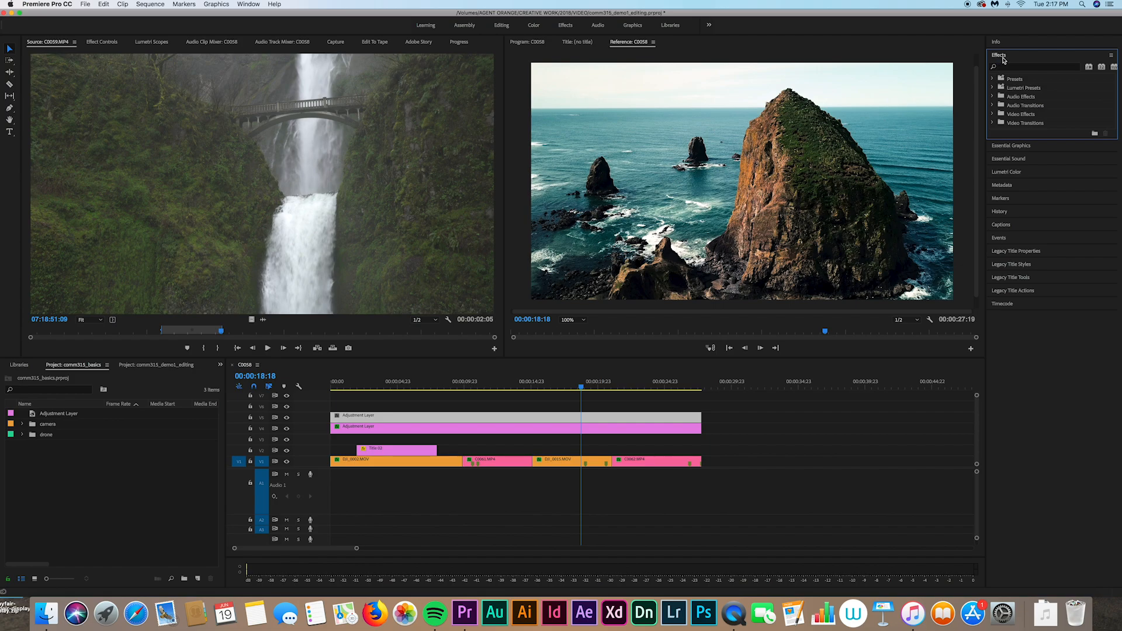
click(248, 4)
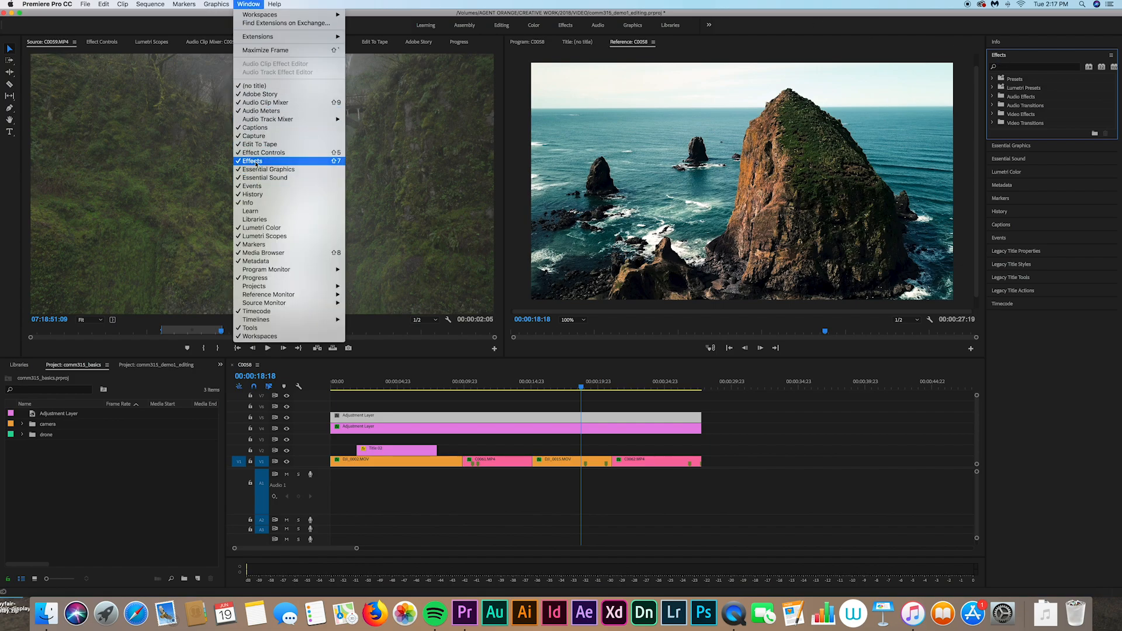
click(246, 4)
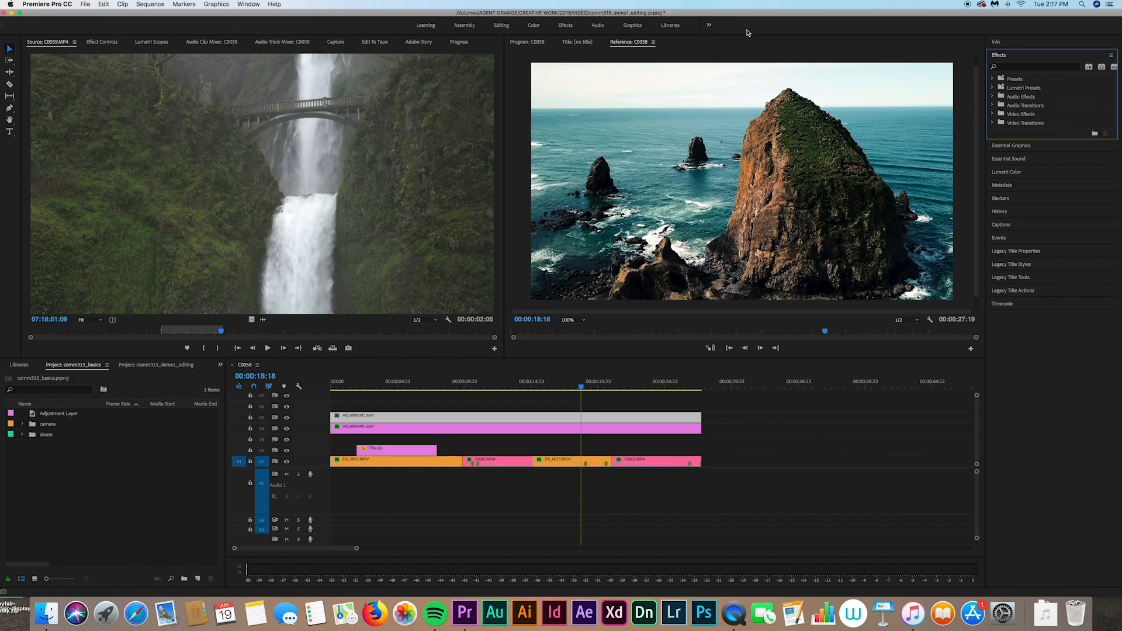
click(1019, 67)
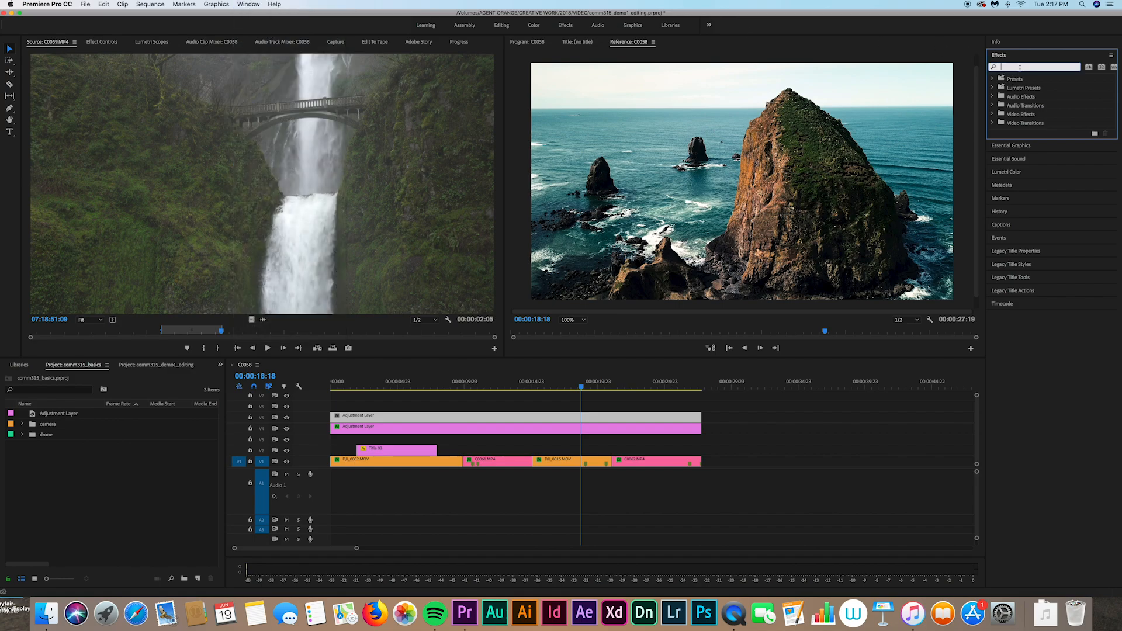
text(crop)
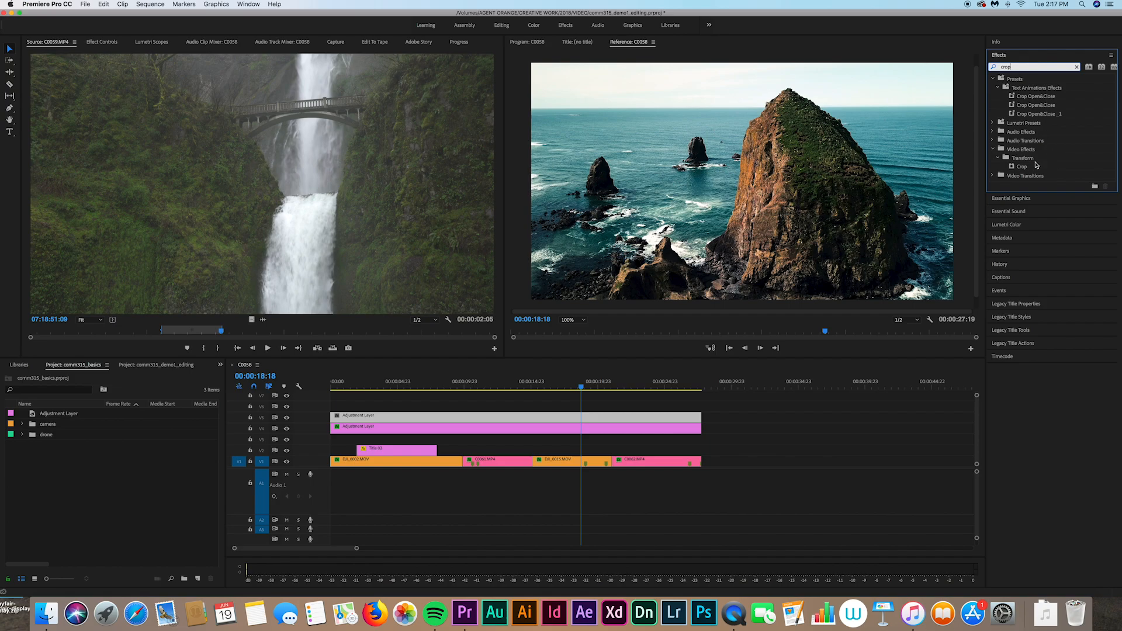
click(1022, 167)
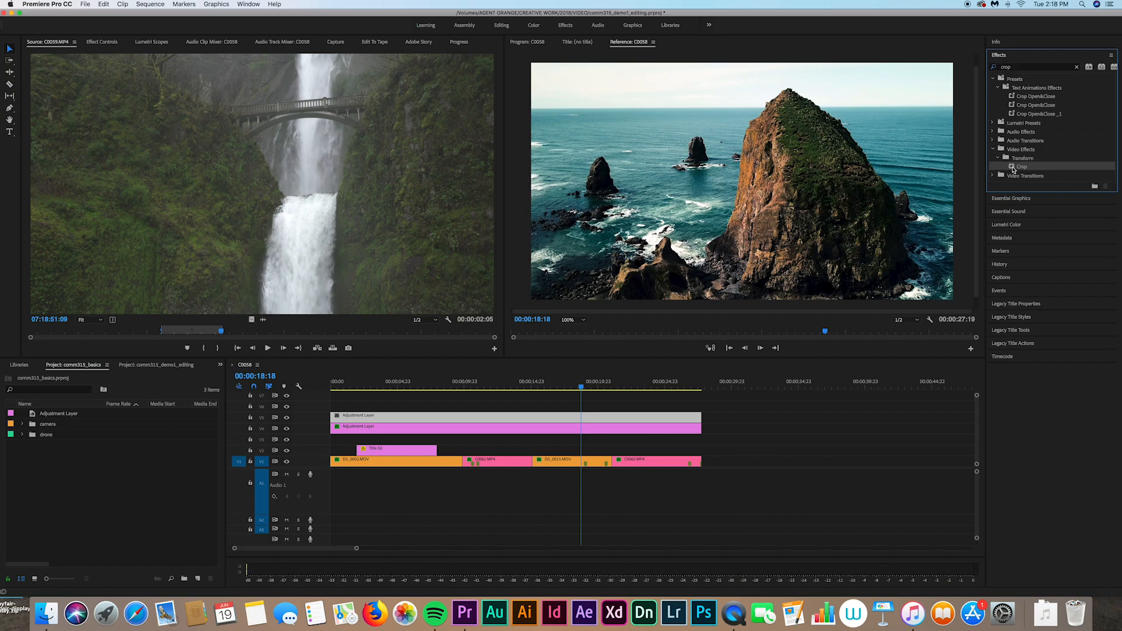
drag(1013, 169, 615, 417)
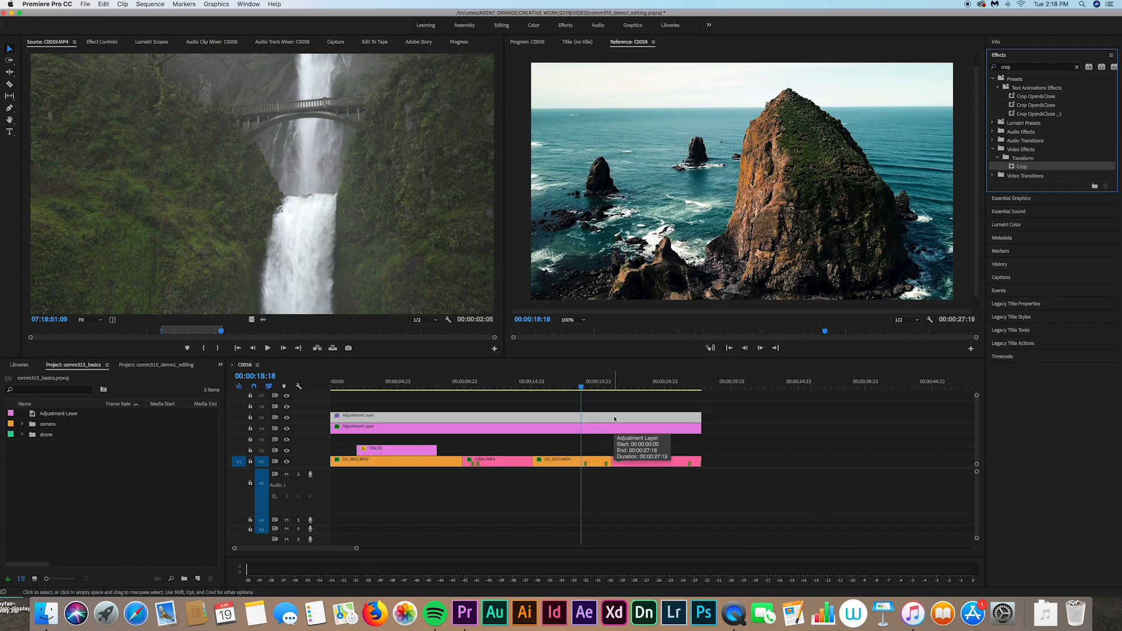
click(548, 415)
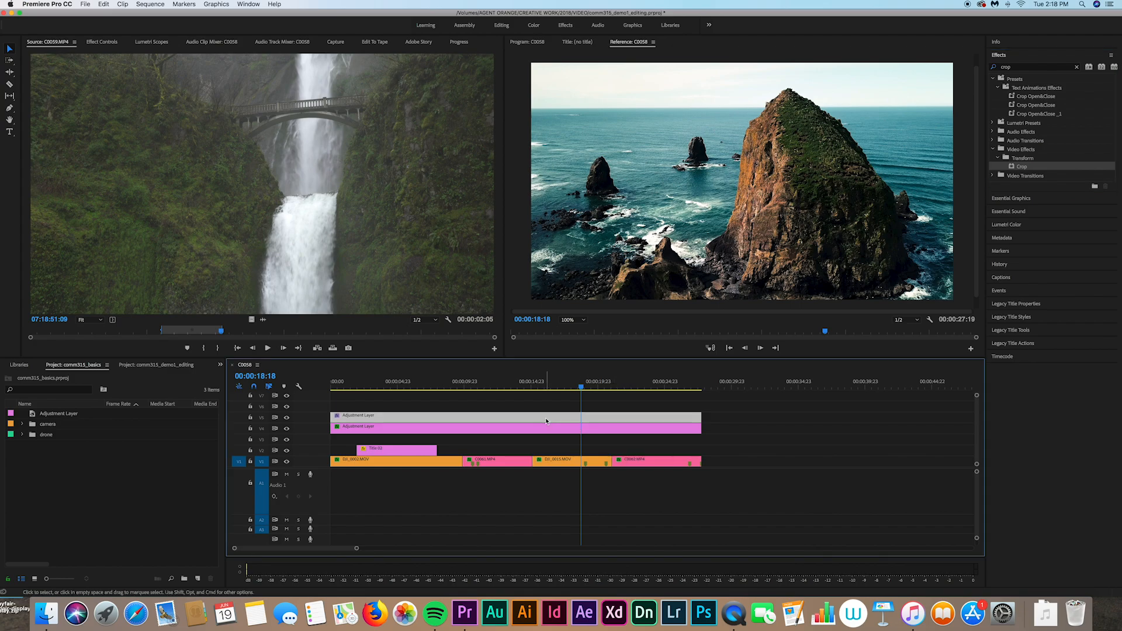
Step: Set the upper Adjustment Layer's Crop to Top 10% and Bottom 12% in Effect Controls
click(105, 43)
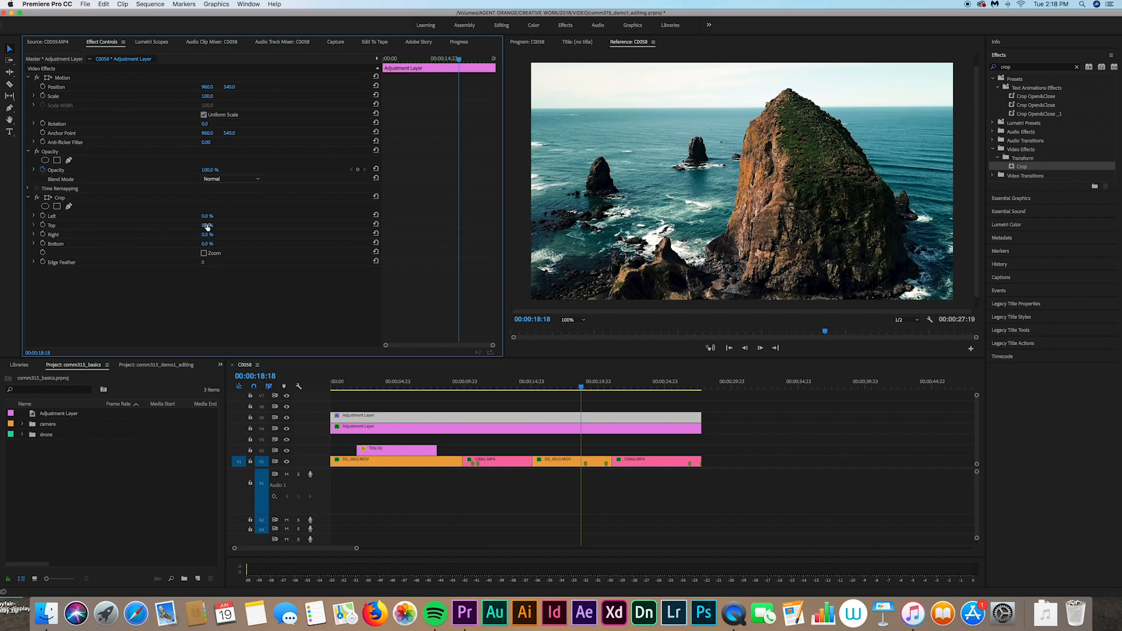
mouse_move(207, 227)
mouse_down()
mouse_move(224, 227)
mouse_move(204, 227)
mouse_up()
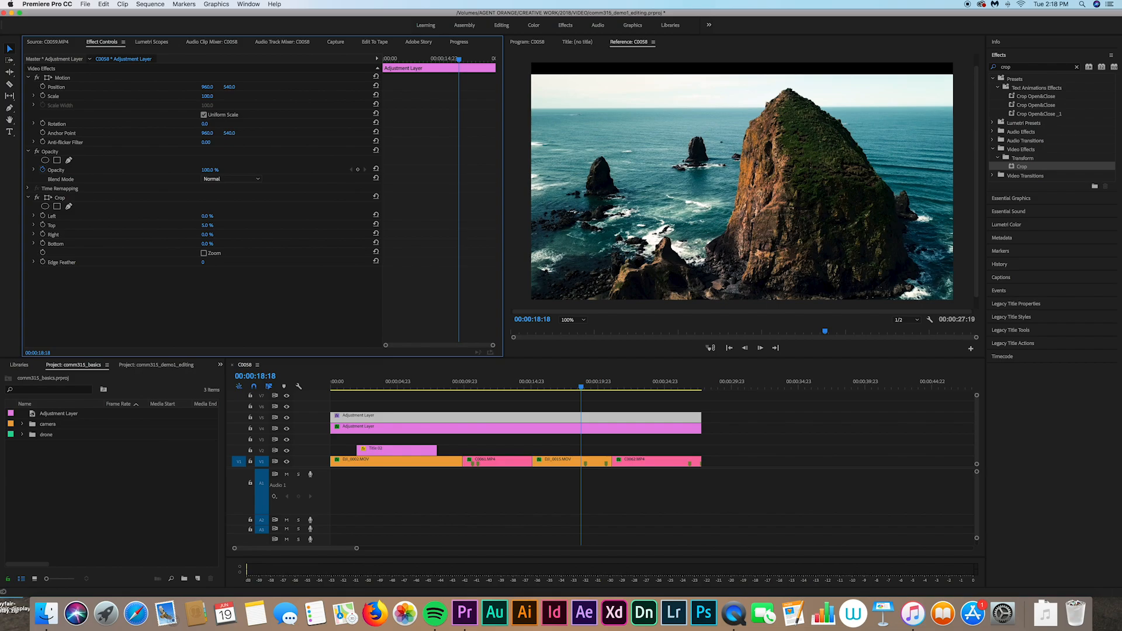
click(211, 224)
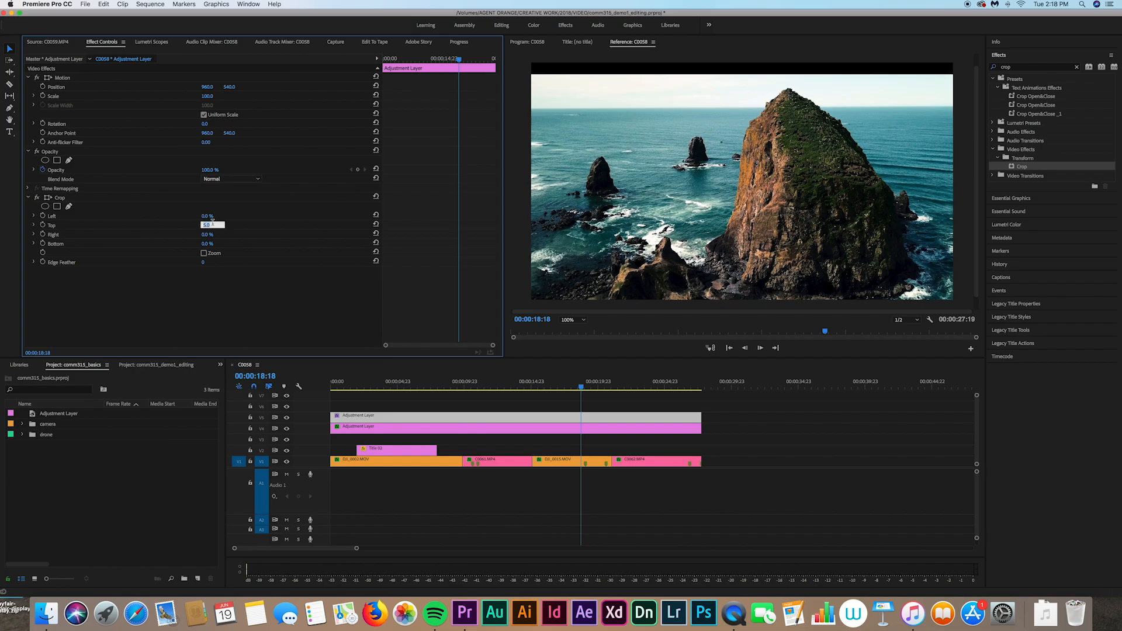
text(10)
key(Return)
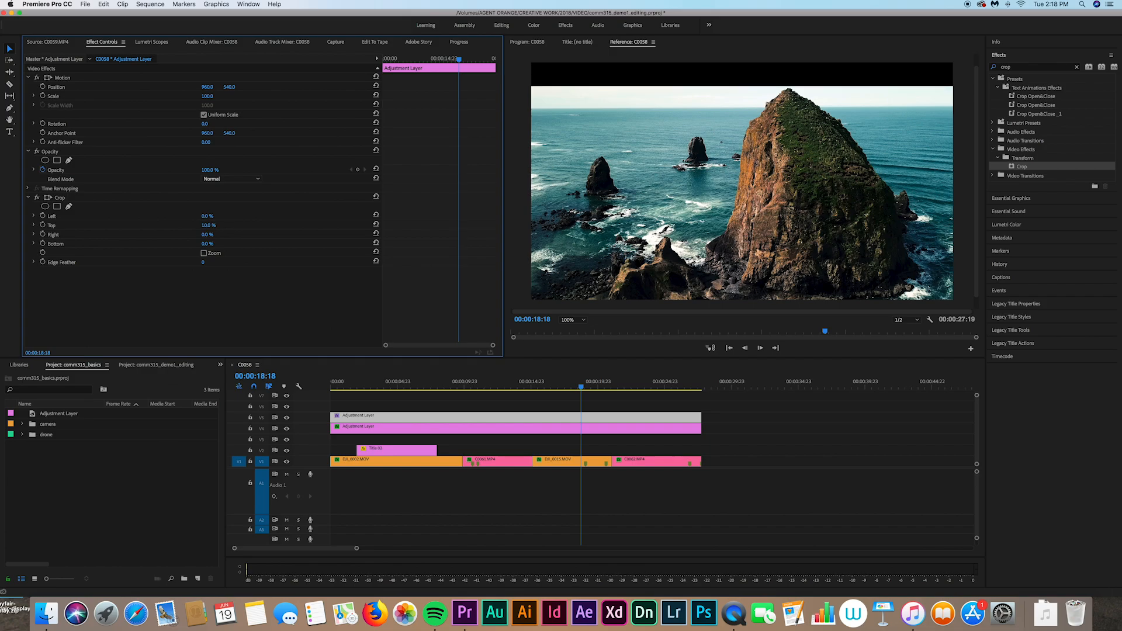
click(206, 244)
text(12)
key(Return)
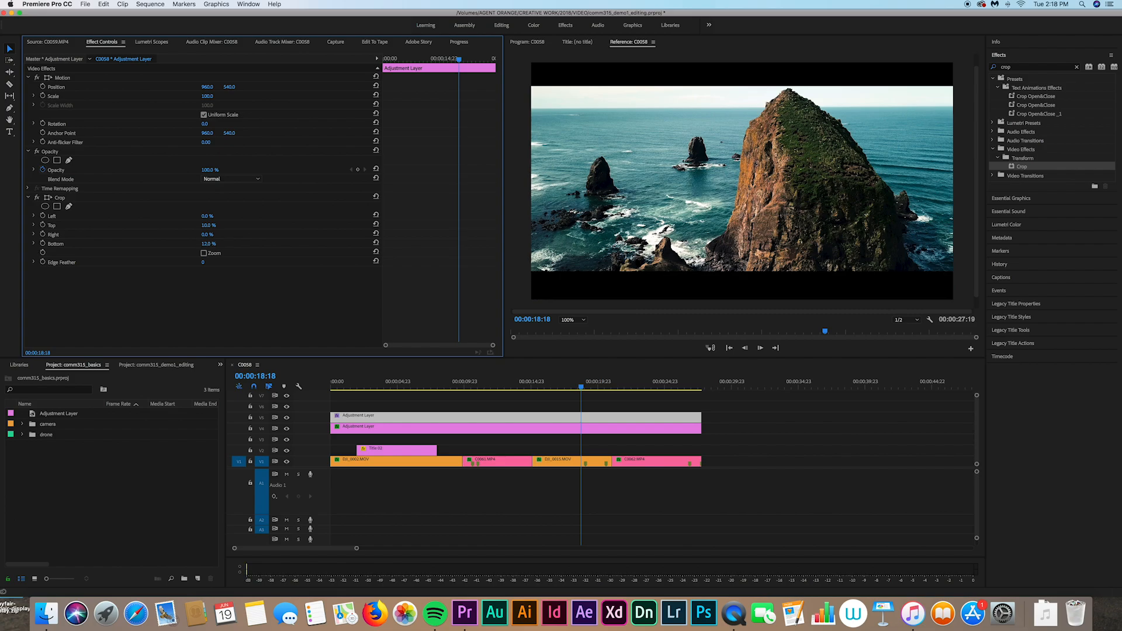
click(755, 436)
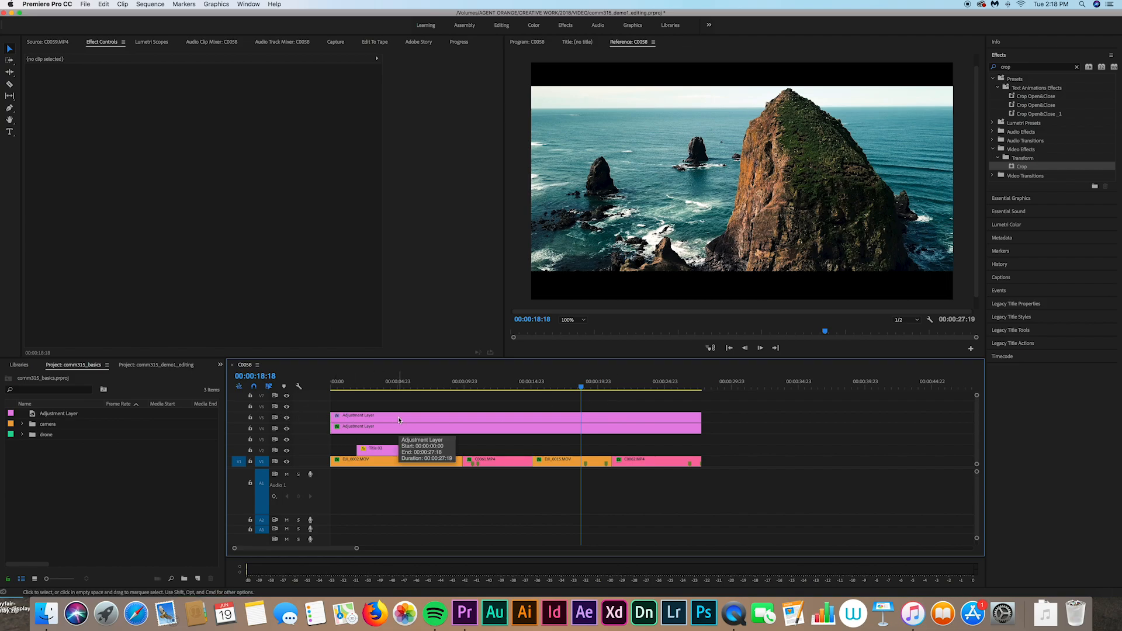
scroll(444, 435, up, 1)
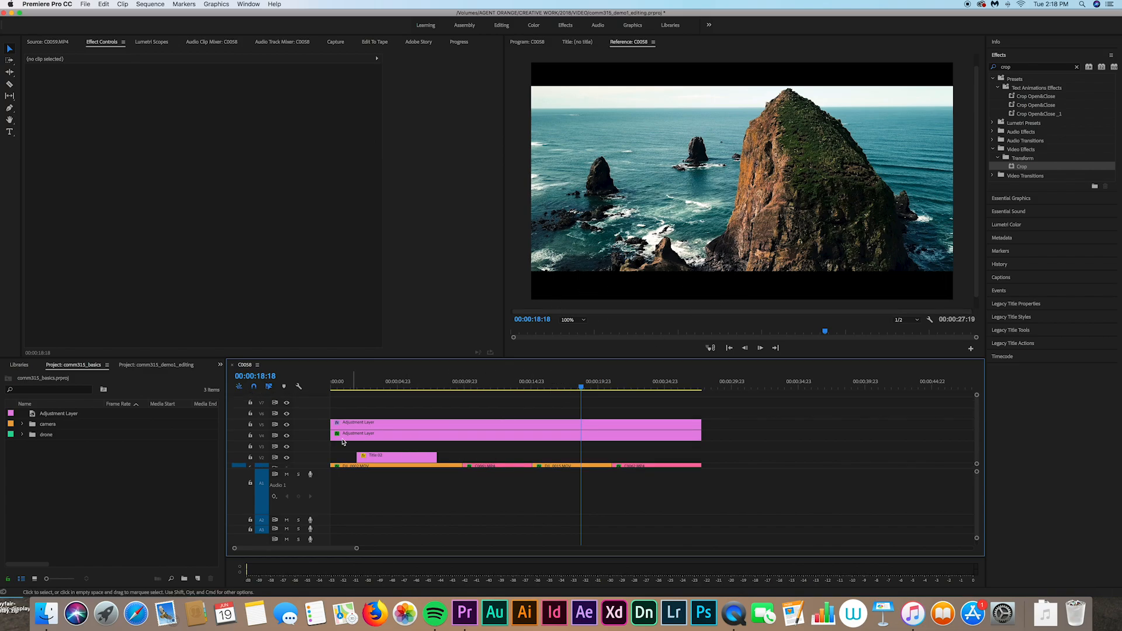
click(286, 438)
click(286, 438)
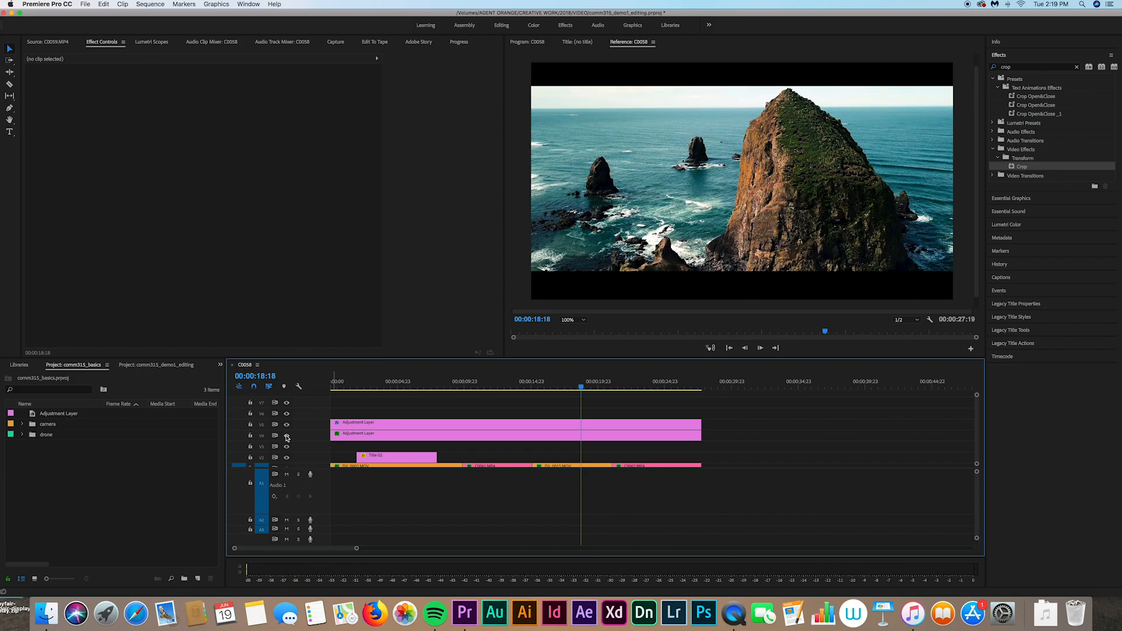
click(286, 437)
click(287, 438)
scroll(542, 429, down, 1)
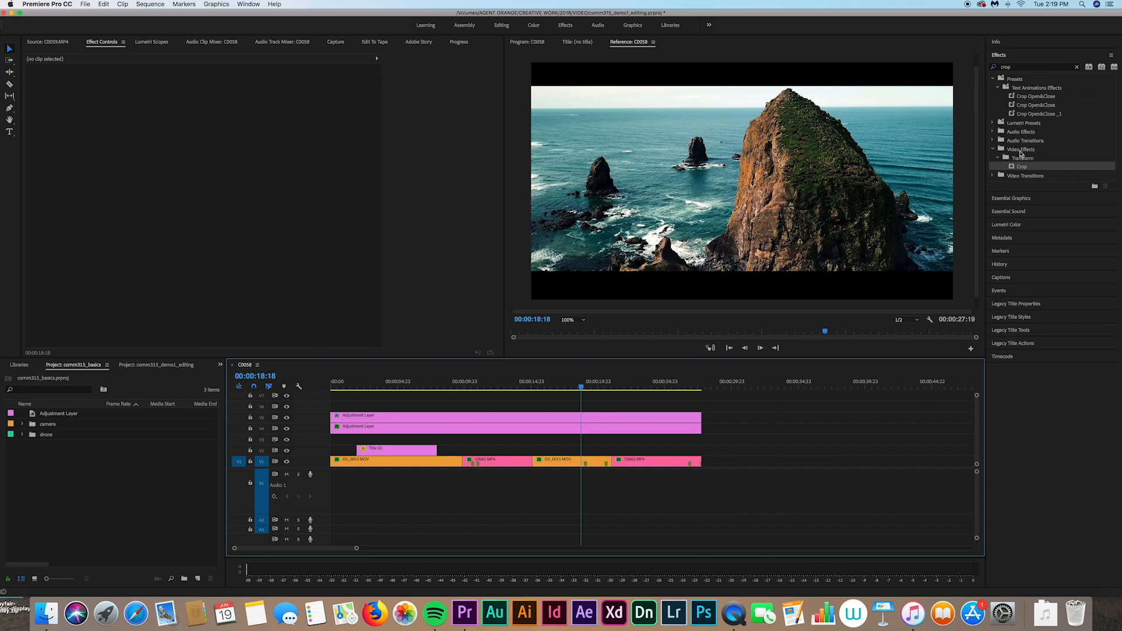
click(993, 150)
click(994, 150)
click(997, 157)
click(998, 158)
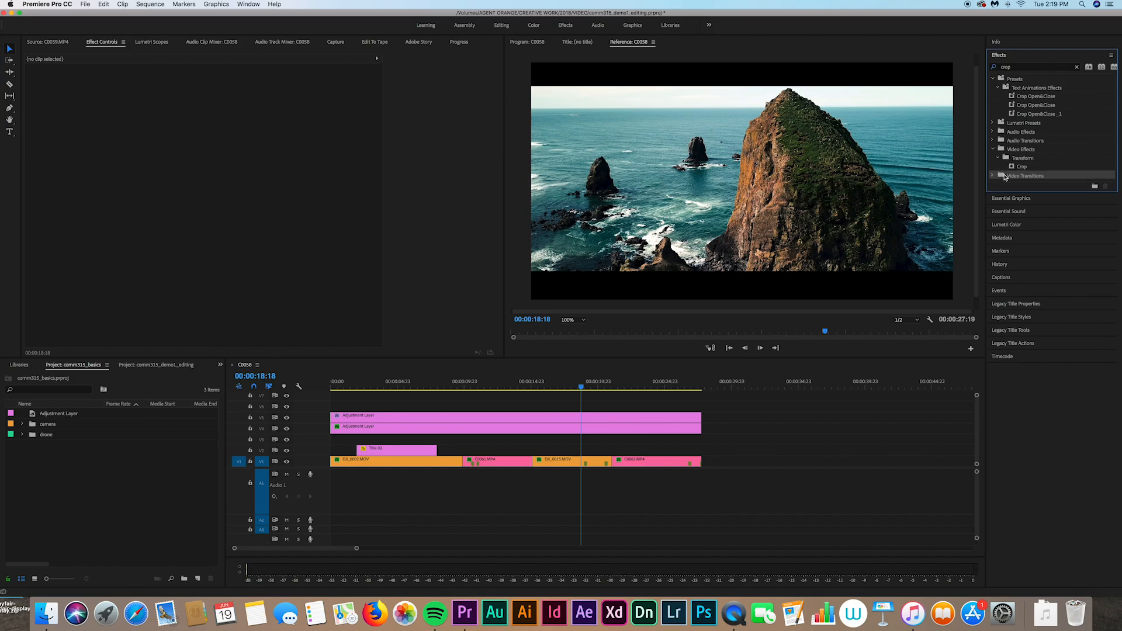
Step: Clear the 'crop' search, expand Video Transitions > Dissolve, and park on C0062.MP4 at 00:00:24:23
click(1076, 66)
click(993, 123)
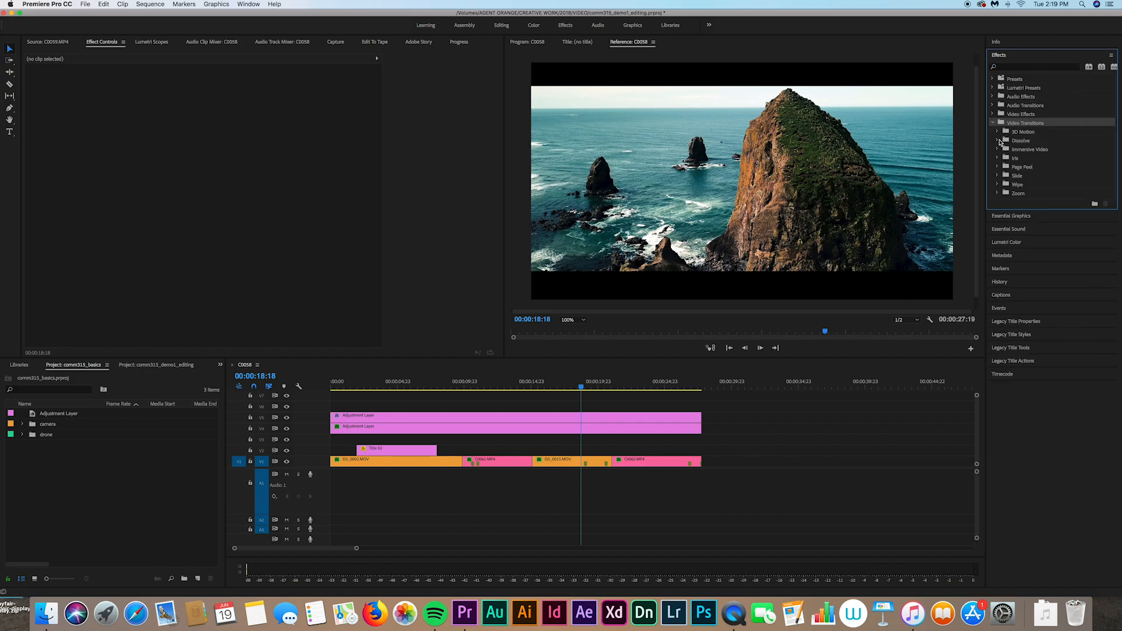
click(998, 141)
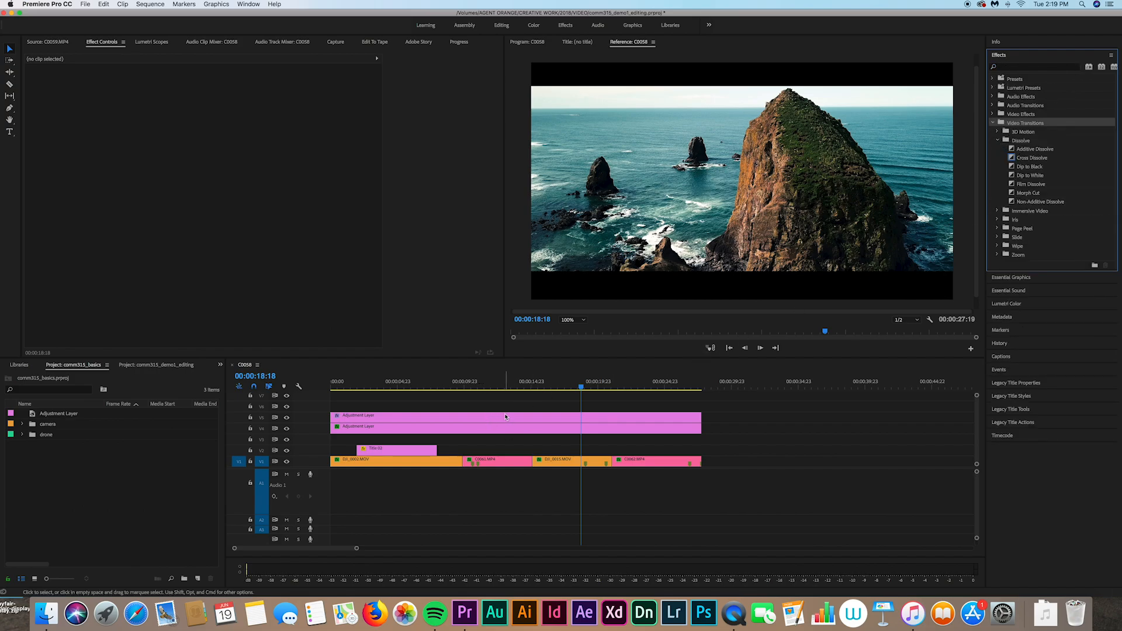
click(420, 418)
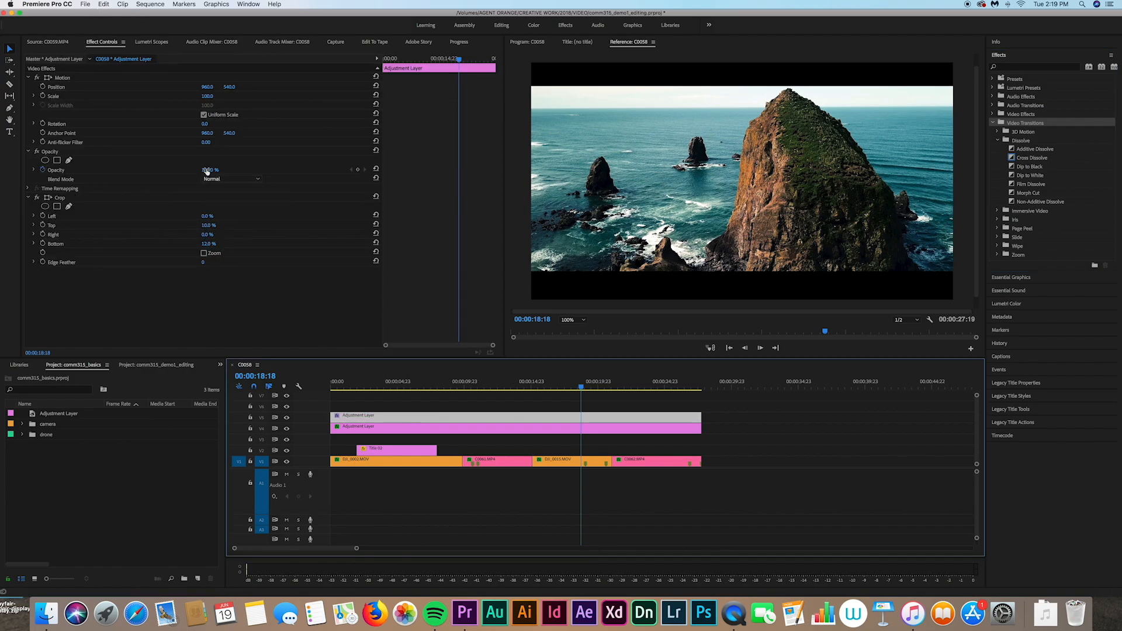
click(664, 386)
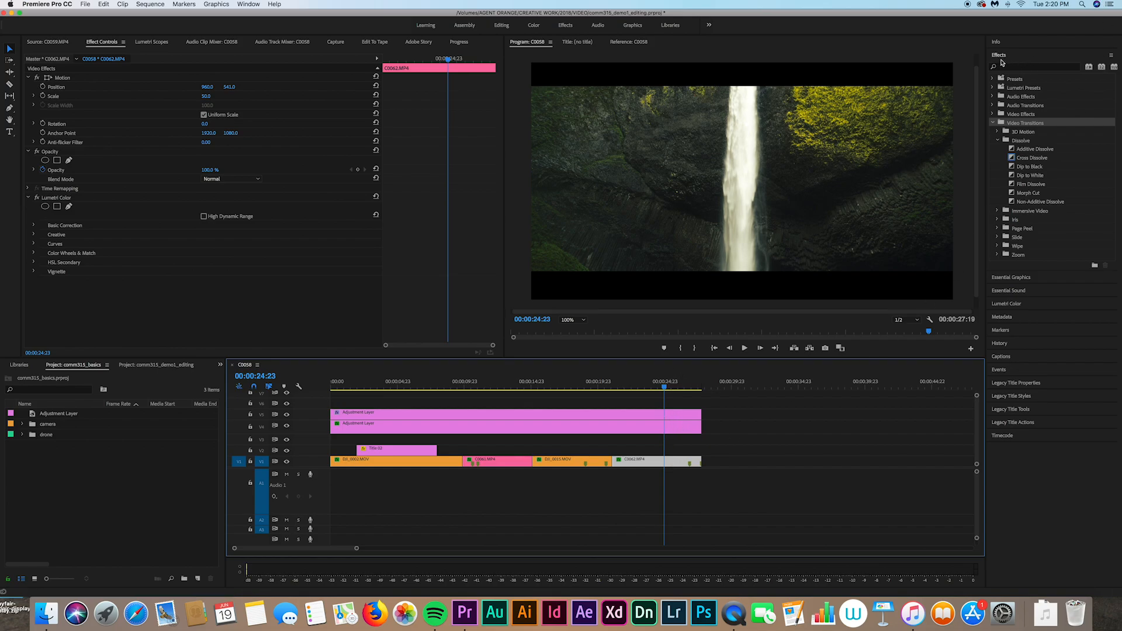
Step: Search the Effects panel for 'dip to black' and select the Dip to Black transition
click(247, 4)
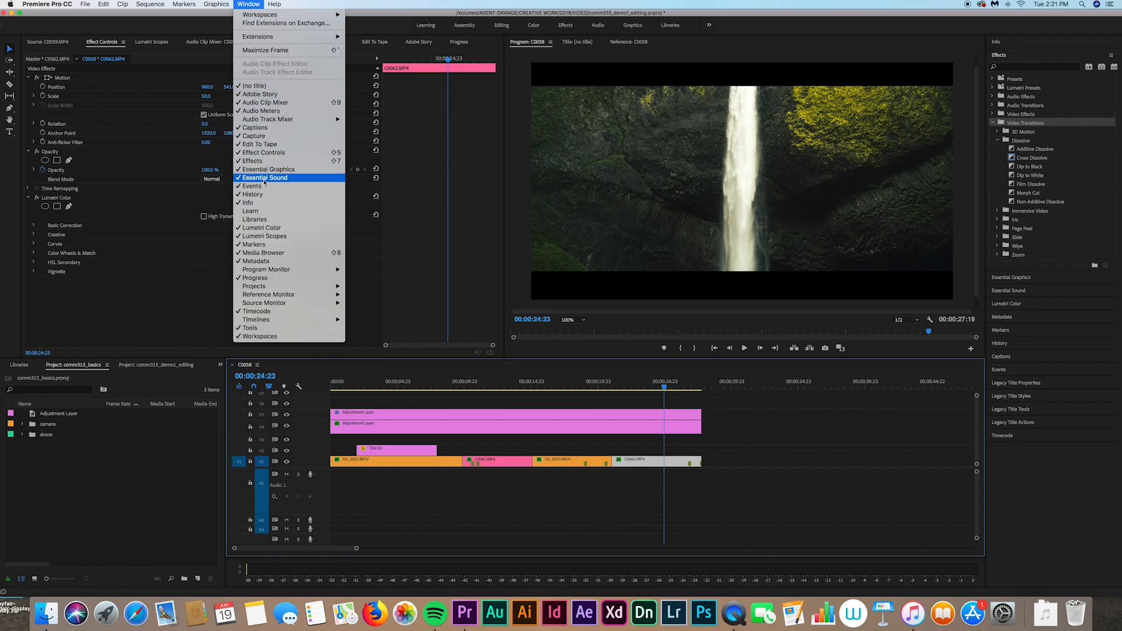
click(248, 6)
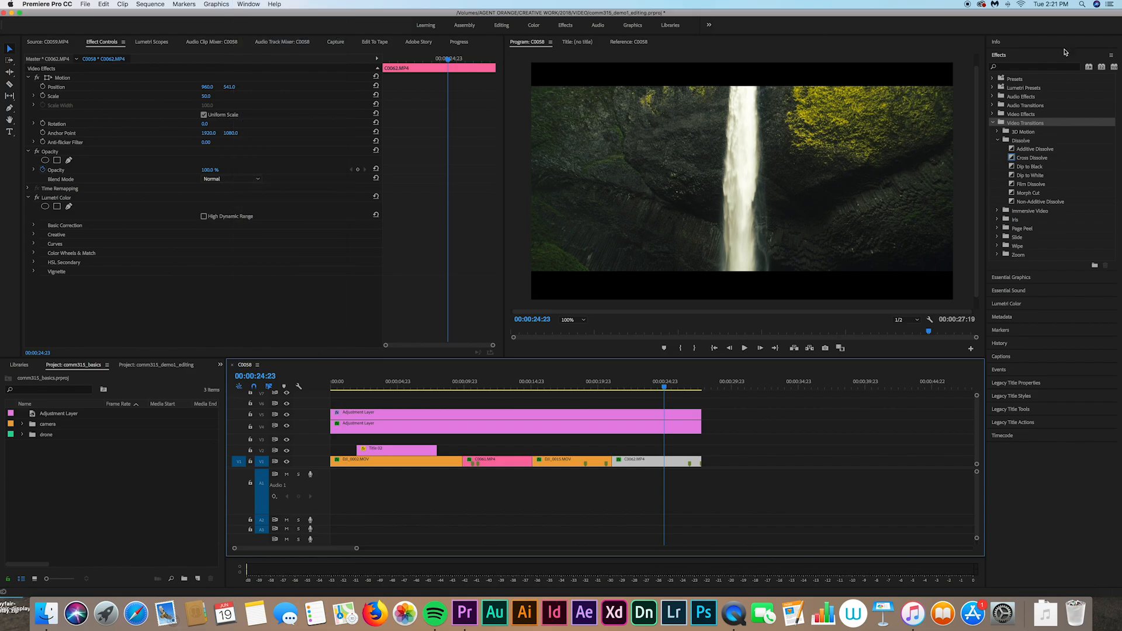
click(1019, 68)
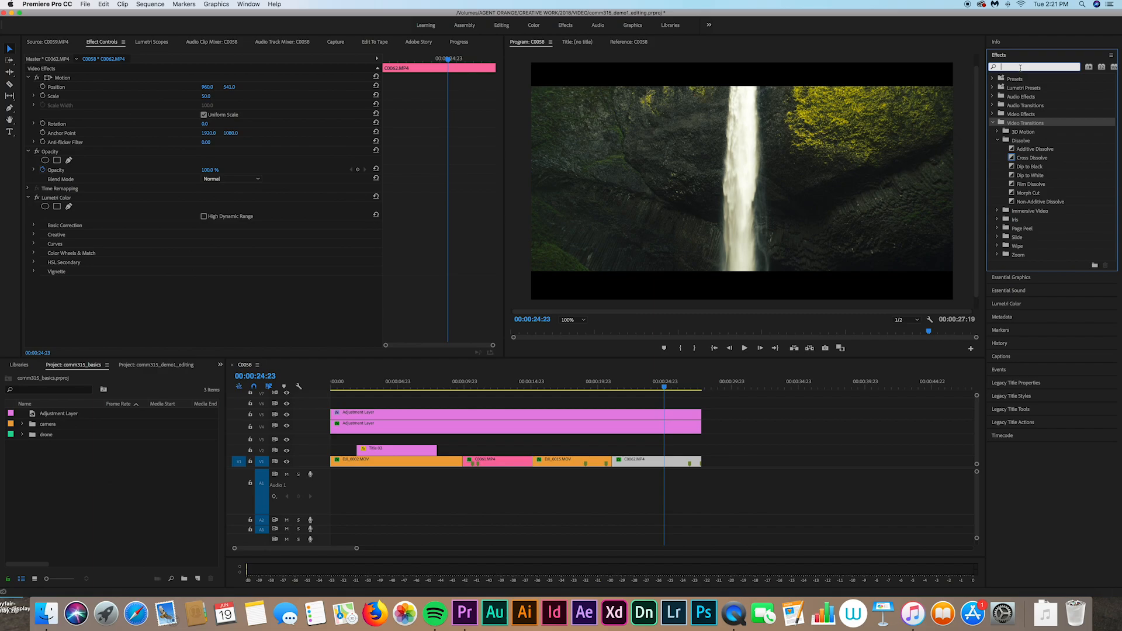
text(dip)
text( to black)
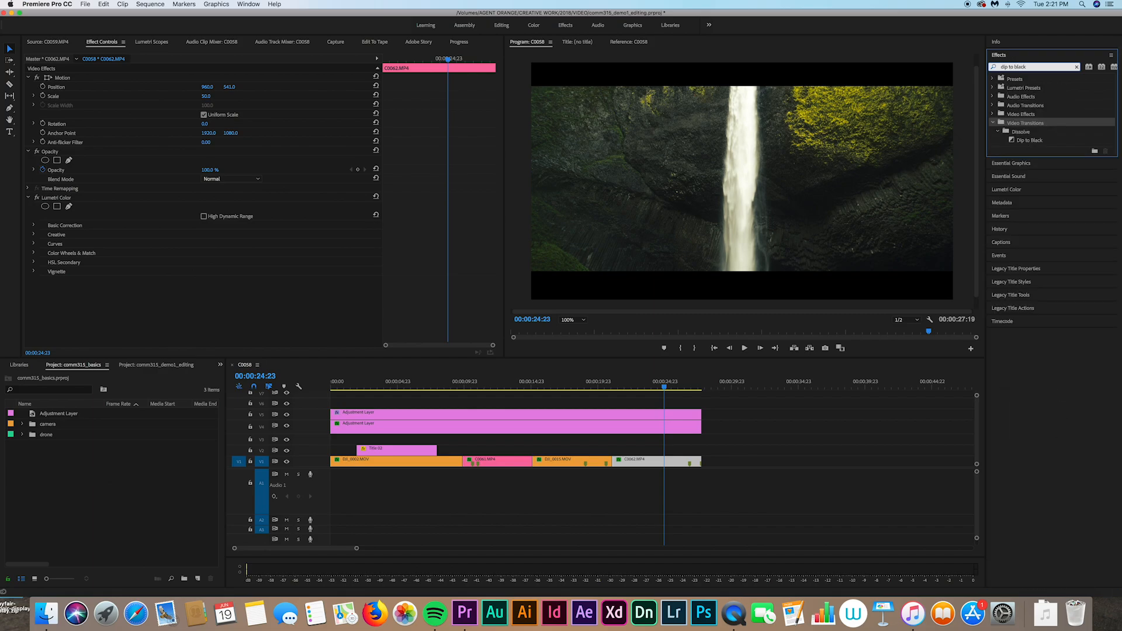
click(1023, 140)
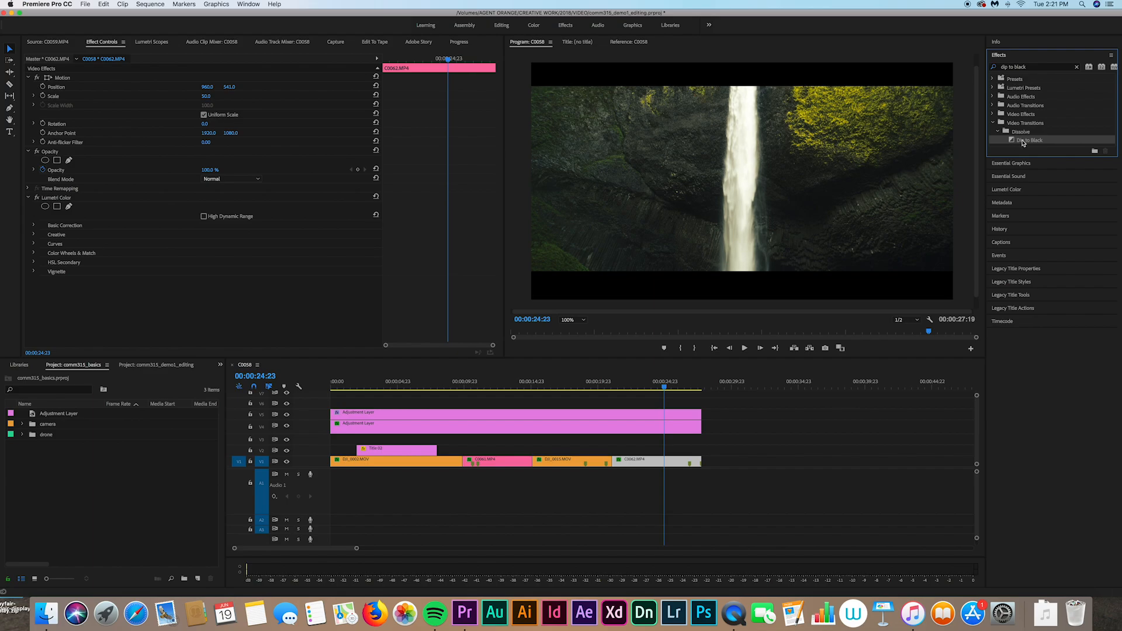
Step: Apply Dip to Black to the end of C0062.MP4 and lengthen the closing fade
drag(1023, 143, 697, 464)
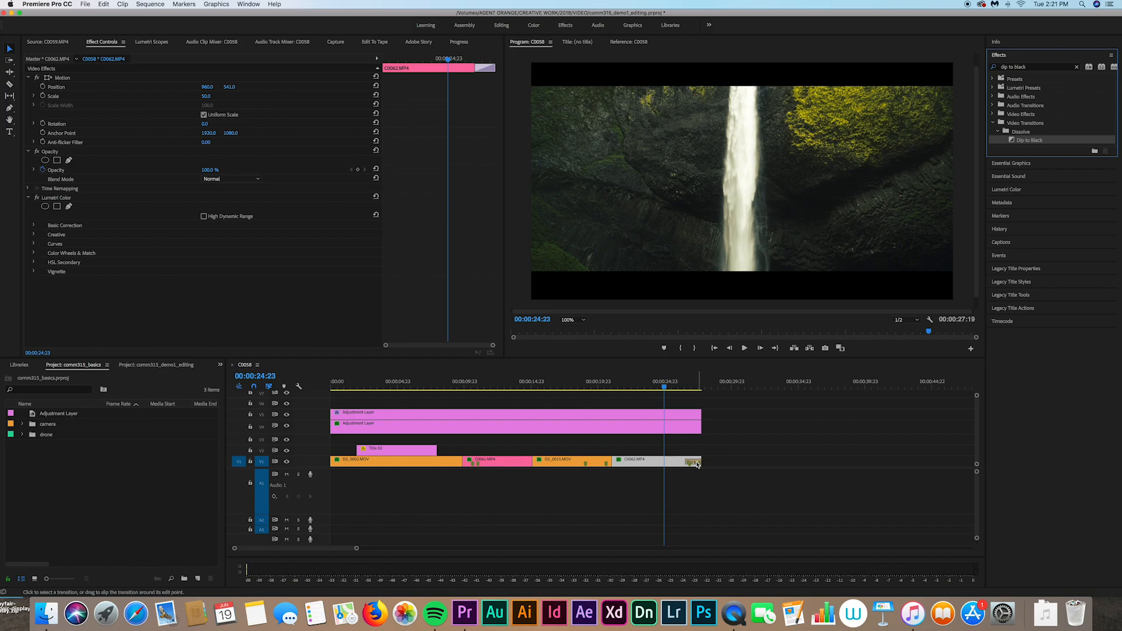
drag(689, 463, 680, 463)
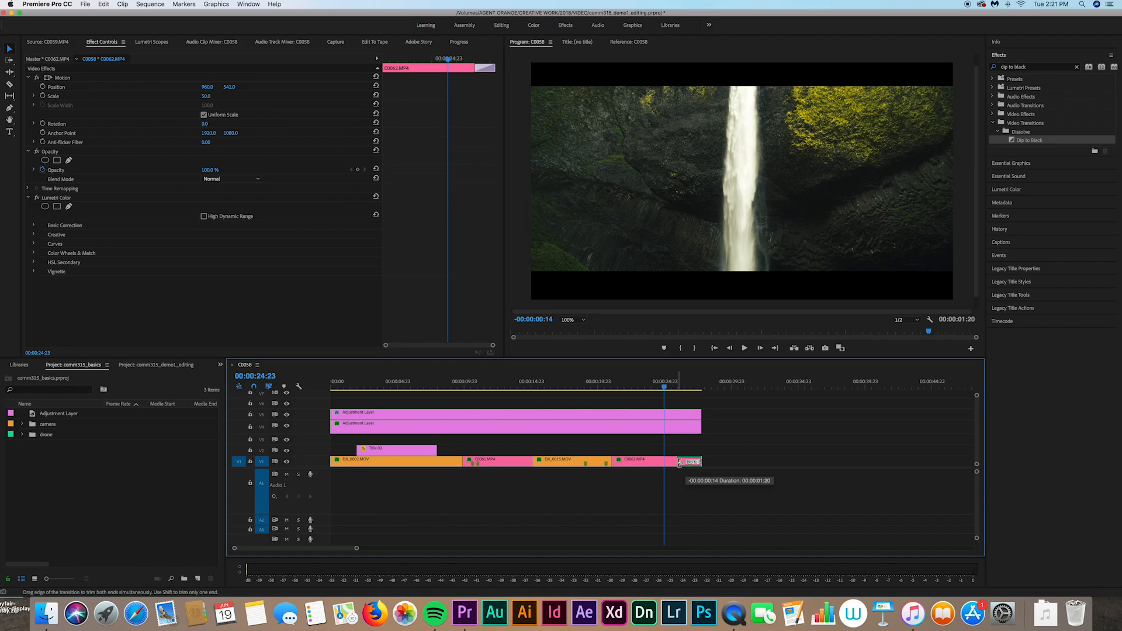
drag(680, 463, 687, 464)
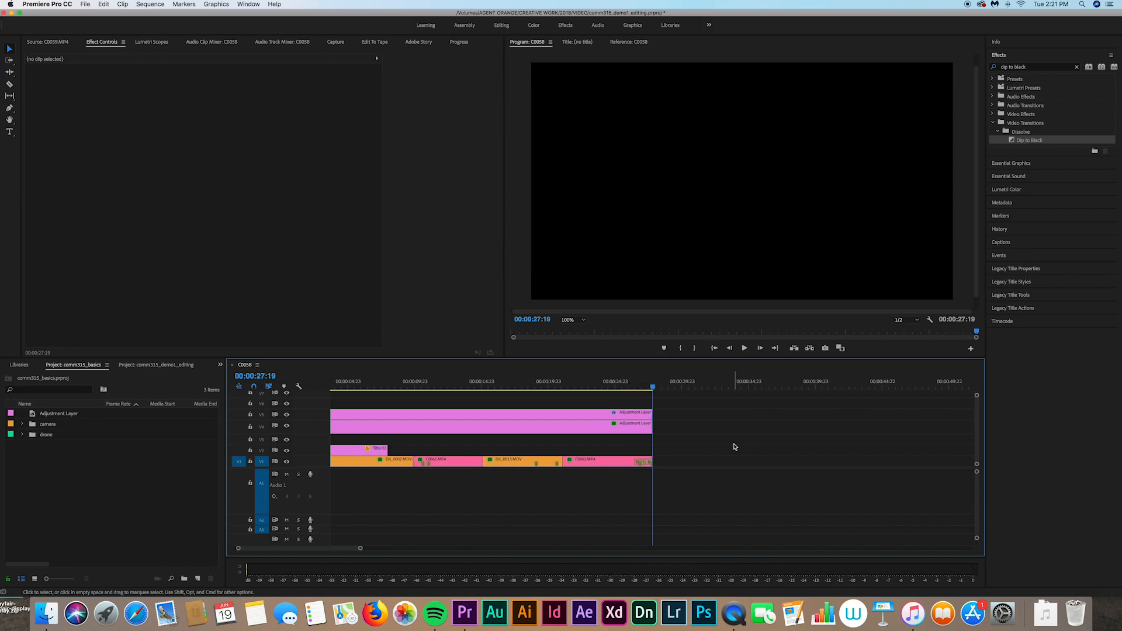
Step: Add Dip to Black to the start of DJI_0002.MOV and play back the fade-in
scroll(735, 446, up, 2)
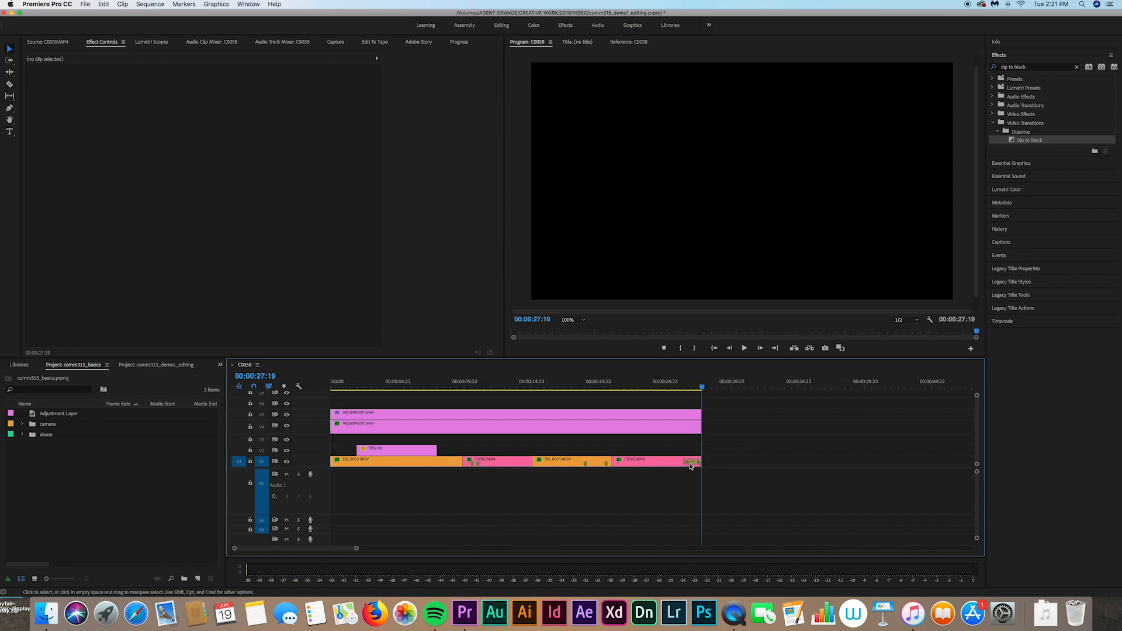
drag(1015, 142, 339, 466)
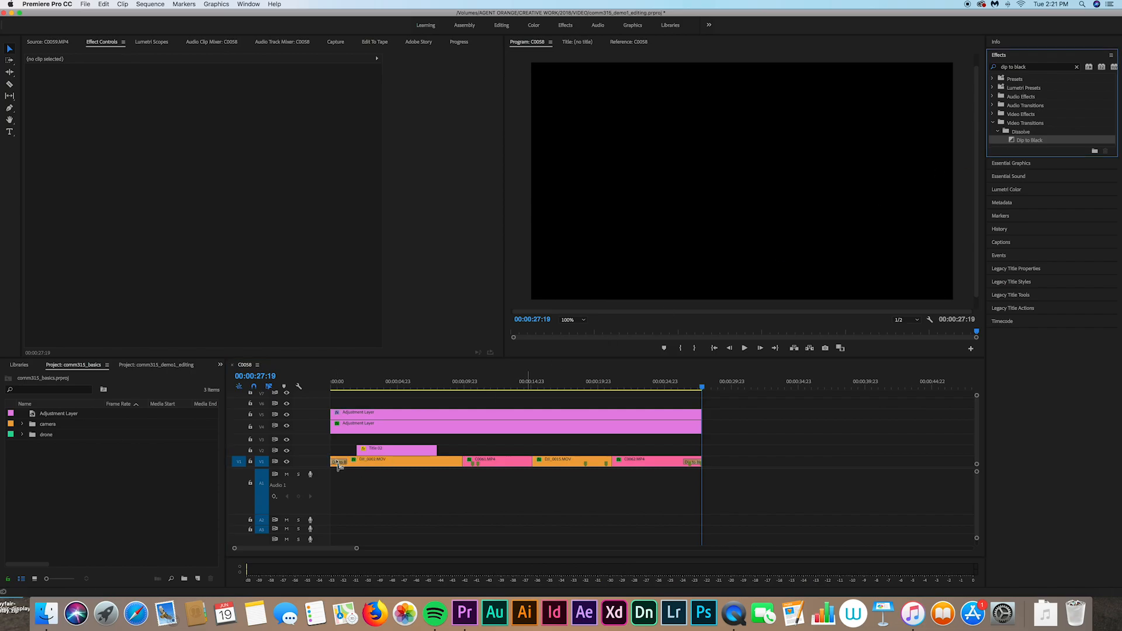
drag(333, 390, 312, 391)
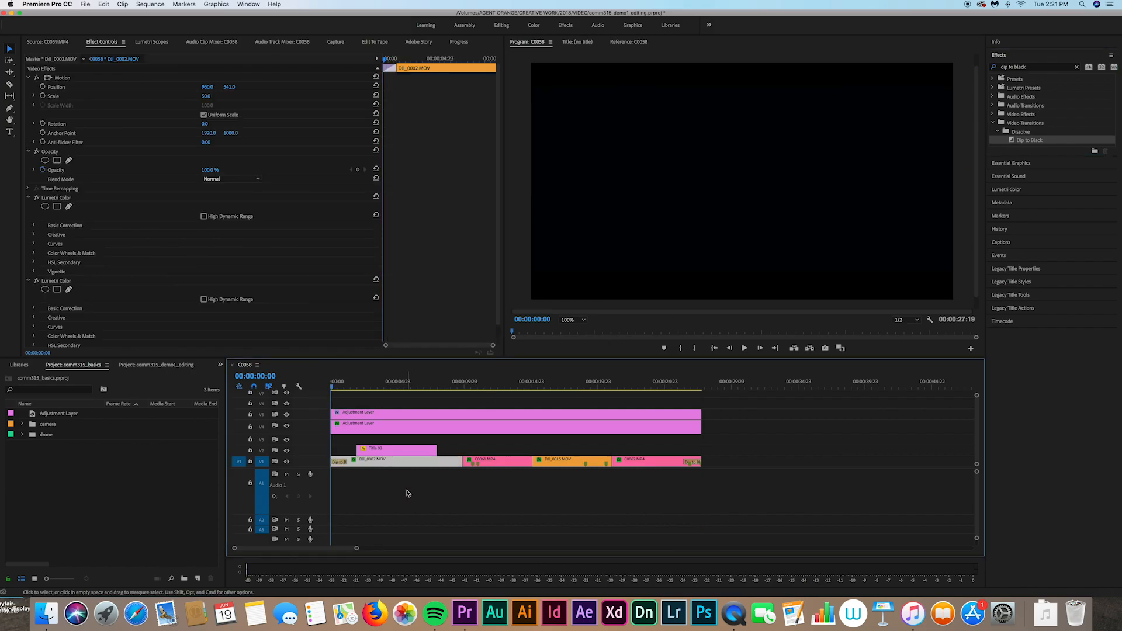
key(space)
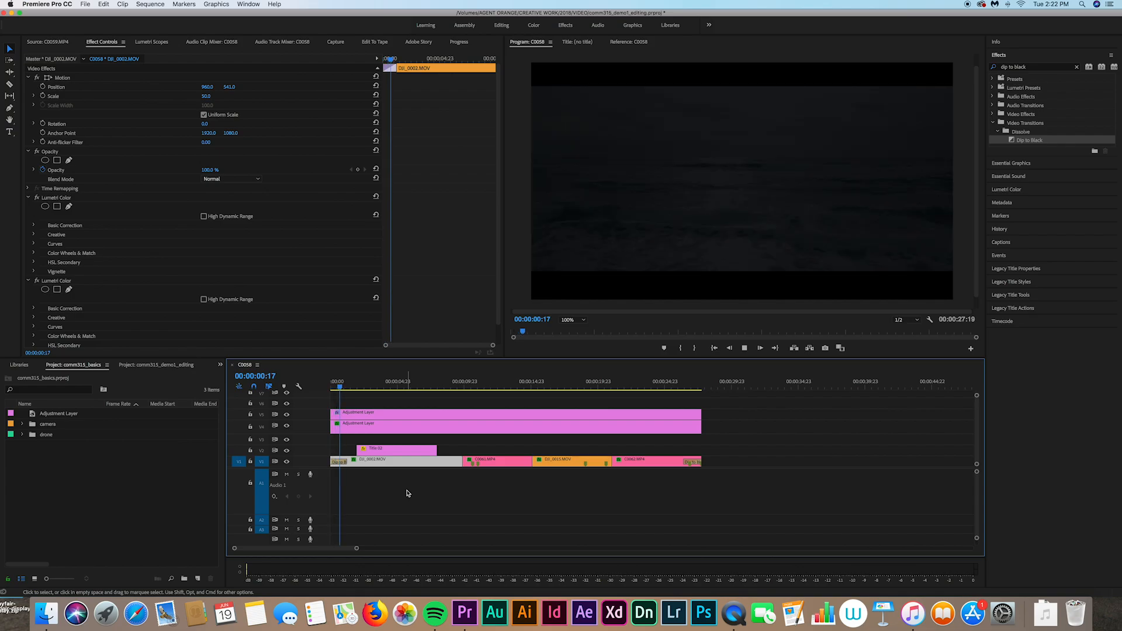
key(space)
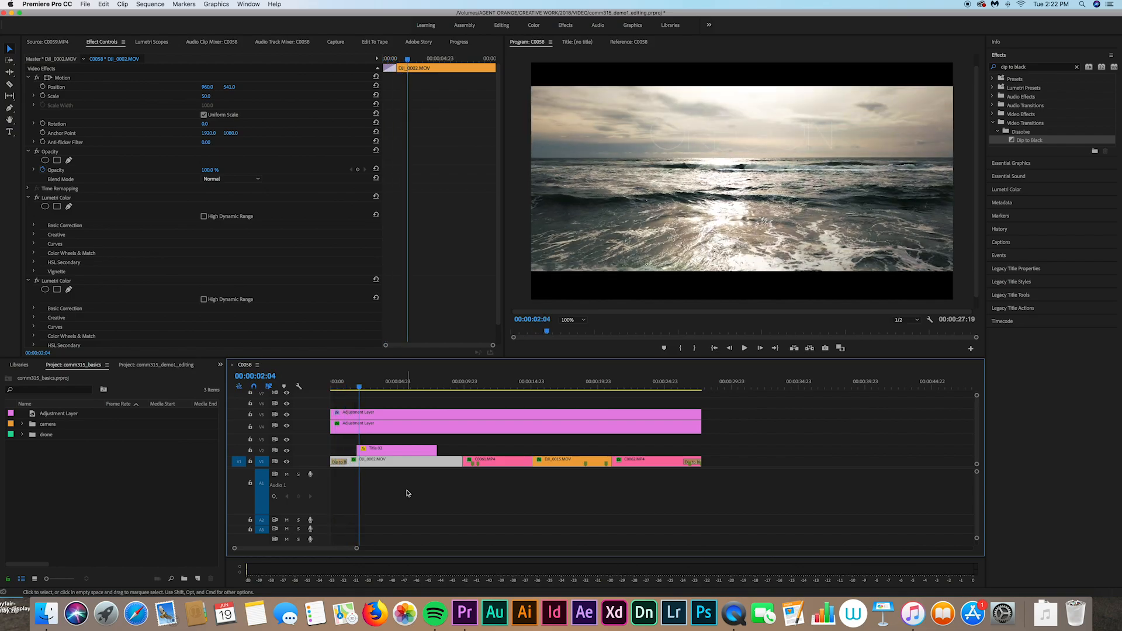
Step: Clear the 'dip to black' search and save the project with Cmd+S
click(752, 449)
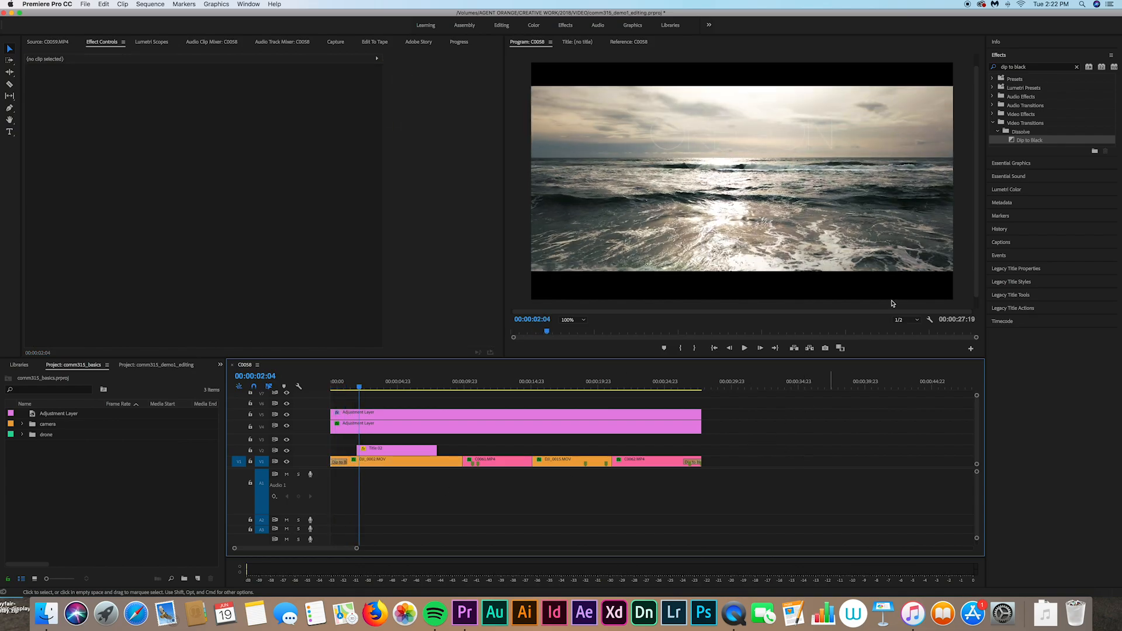
click(1076, 67)
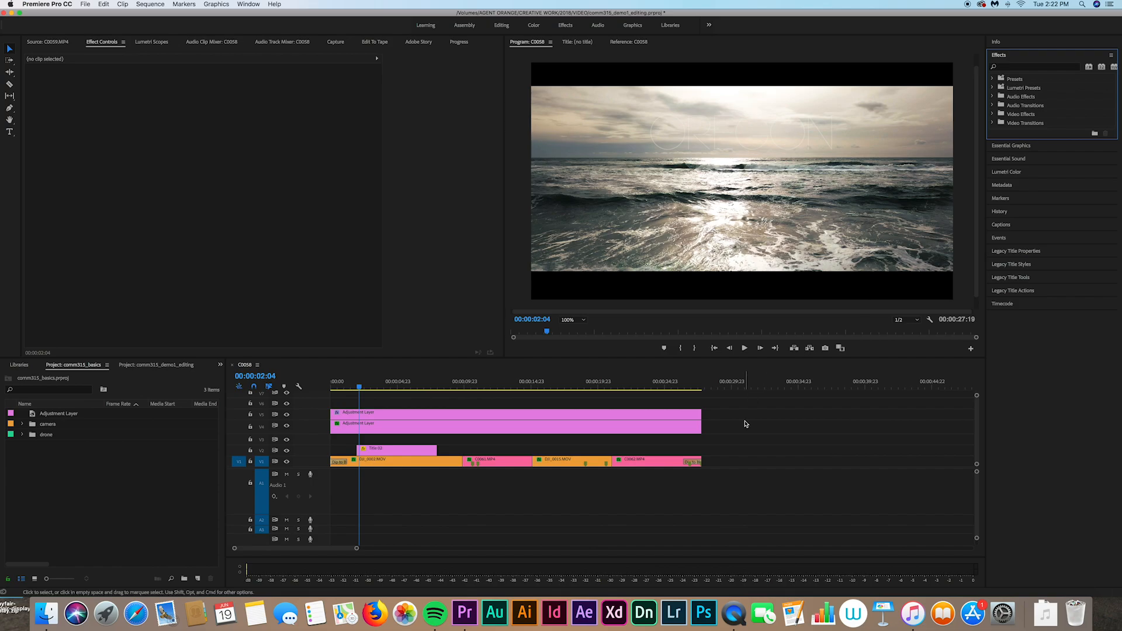
key(super+s)
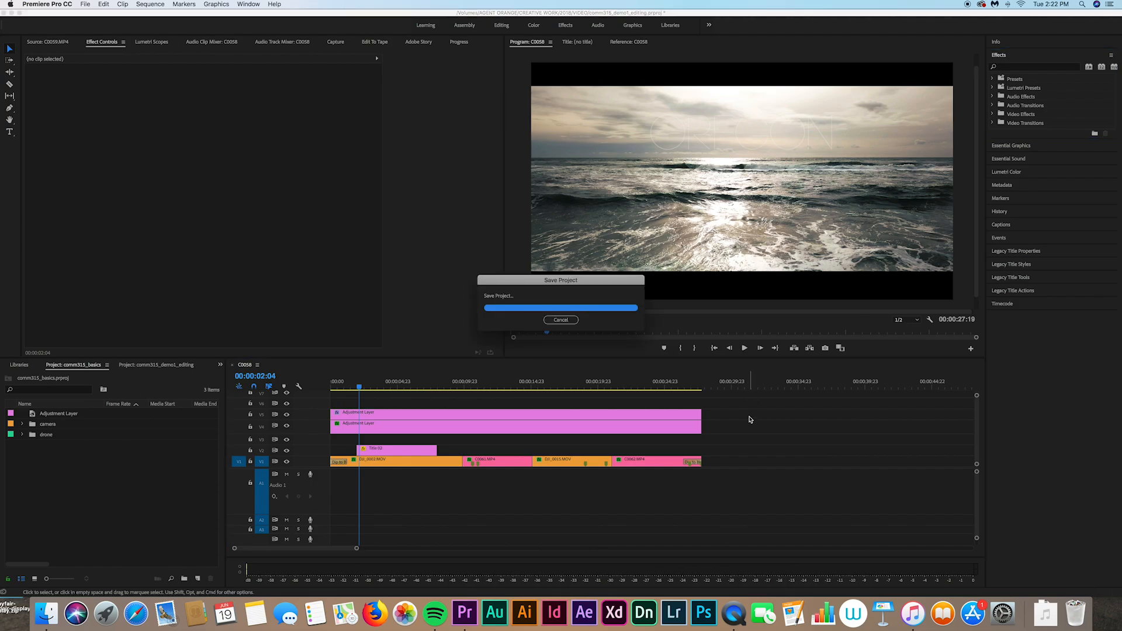